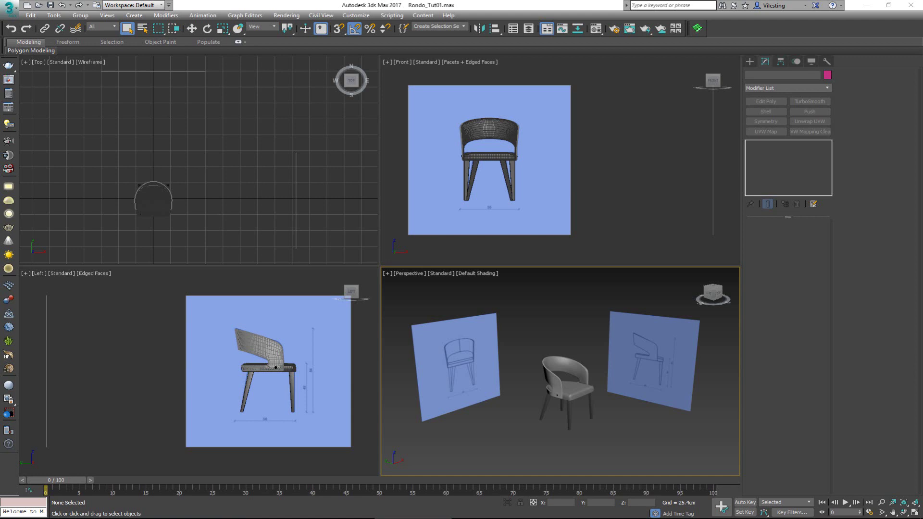
Examine the finished chair model from several angles in an enlarged perspective view with edged faces displayed.
{"action": "scroll", "coordinate": [586, 384], "scroll_direction": "up", "scroll_amount": 3}
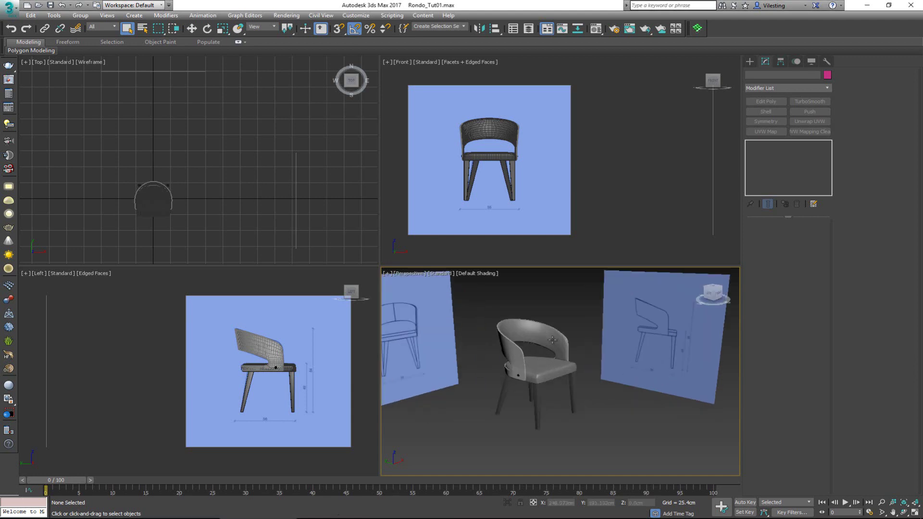
{"action": "key", "text": "alt+w"}
{"action": "left_click", "coordinate": [407, 305]}
{"action": "scroll", "coordinate": [406, 306], "scroll_direction": "up", "scroll_amount": 4}
{"action": "middle_click_drag", "start_coordinate": [403, 323], "coordinate": [360, 311], "text": "alt"}
{"action": "key", "text": "F4"}
{"action": "middle_click_drag", "start_coordinate": [327, 284], "coordinate": [342, 292]}
{"action": "scroll", "coordinate": [343, 291], "scroll_direction": "down", "scroll_amount": 4}
{"action": "left_click", "coordinate": [576, 254]}
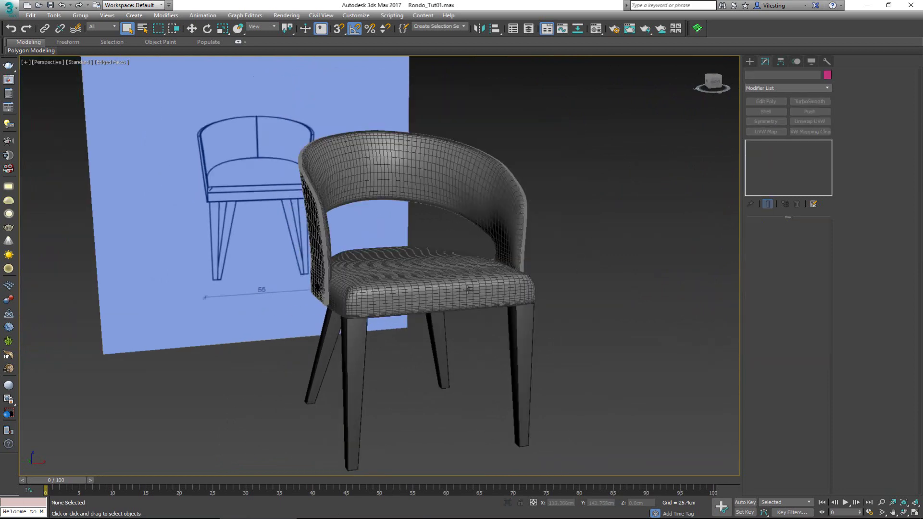
{"action": "middle_click_drag", "start_coordinate": [471, 292], "coordinate": [493, 297], "text": "alt"}
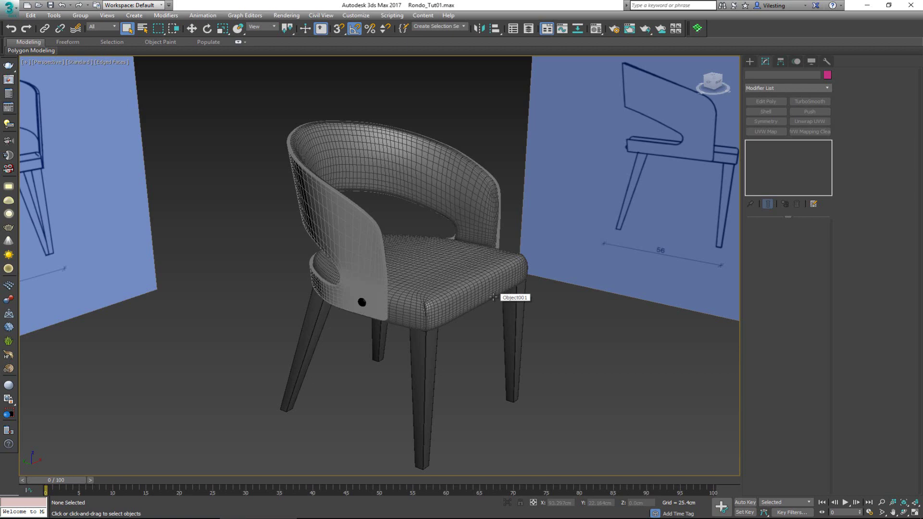
{"action": "scroll", "coordinate": [320, 280], "scroll_direction": "up", "scroll_amount": 4}
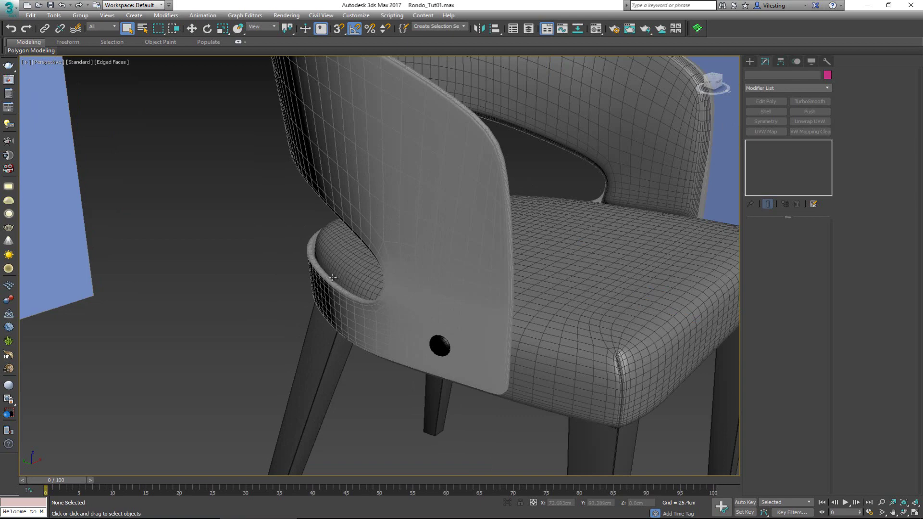
{"action": "scroll", "coordinate": [331, 277], "scroll_direction": "down", "scroll_amount": 5}
{"action": "middle_click_drag", "start_coordinate": [332, 277], "coordinate": [322, 293], "text": "alt"}
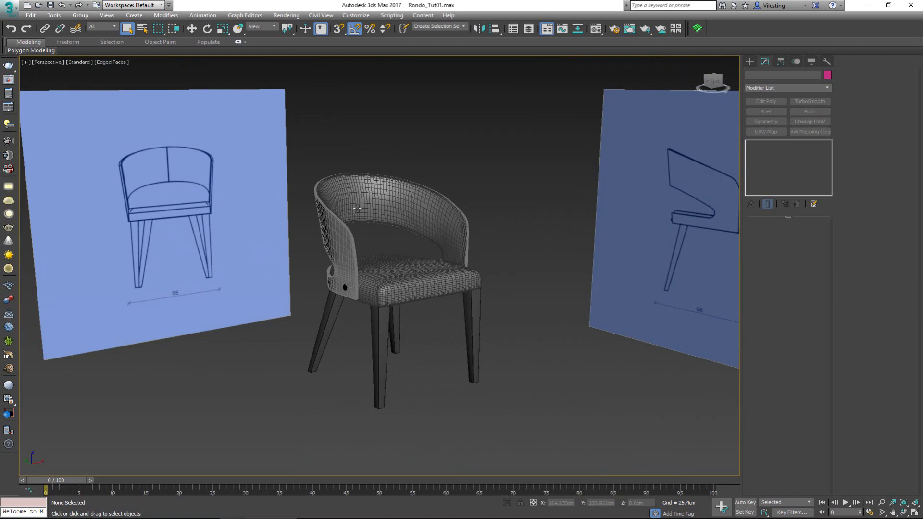
Switch to Windows Photo Viewer, review reference photos 01 to 04 of the chair and bar stool, and put the viewer away.
{"action": "left_click", "coordinate": [188, 518]}
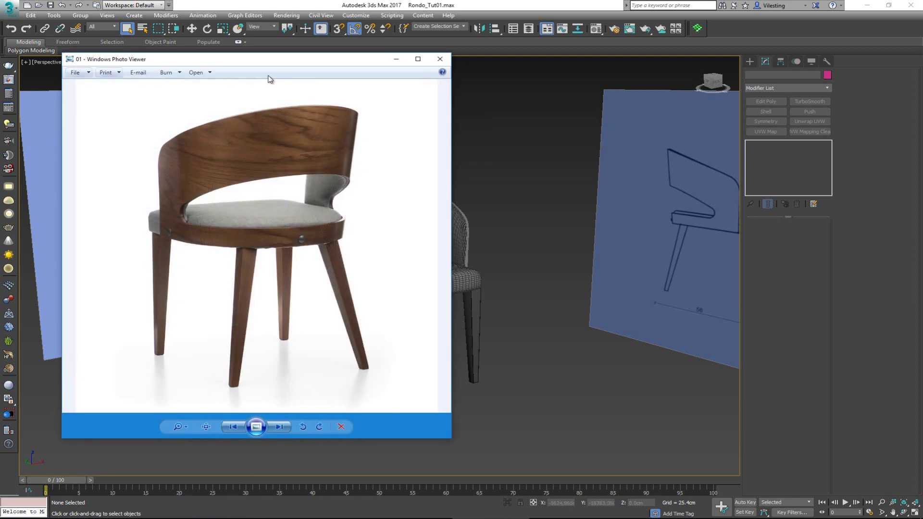
{"action": "left_click_drag", "start_coordinate": [278, 63], "coordinate": [448, 62]}
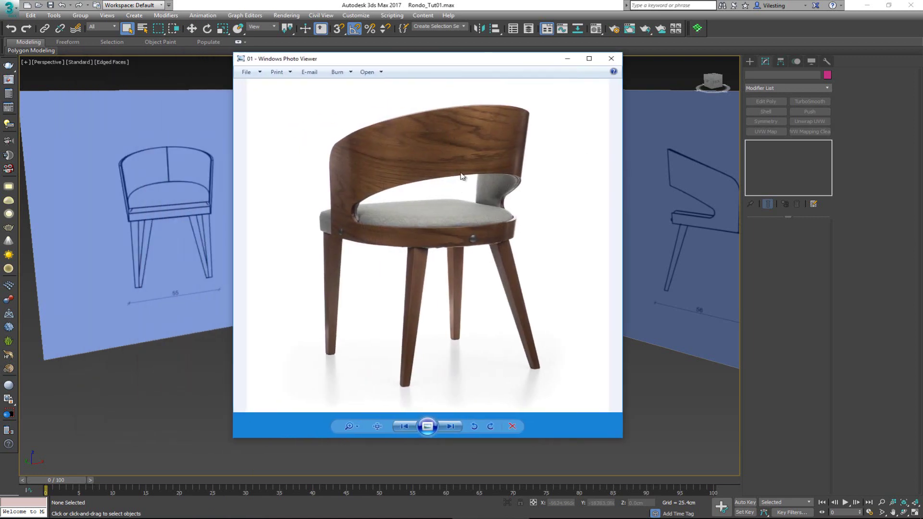
{"action": "key", "text": "Right"}
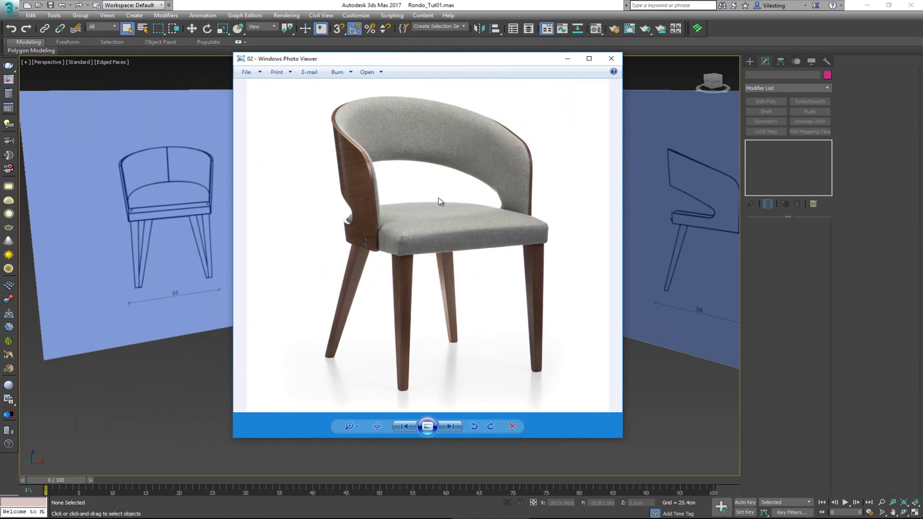
{"action": "key", "text": "Right"}
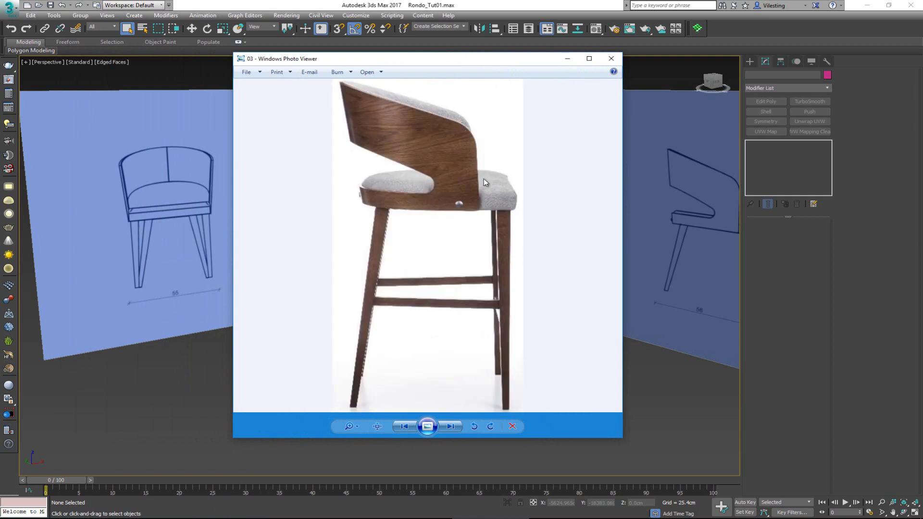
{"action": "key", "text": "Right"}
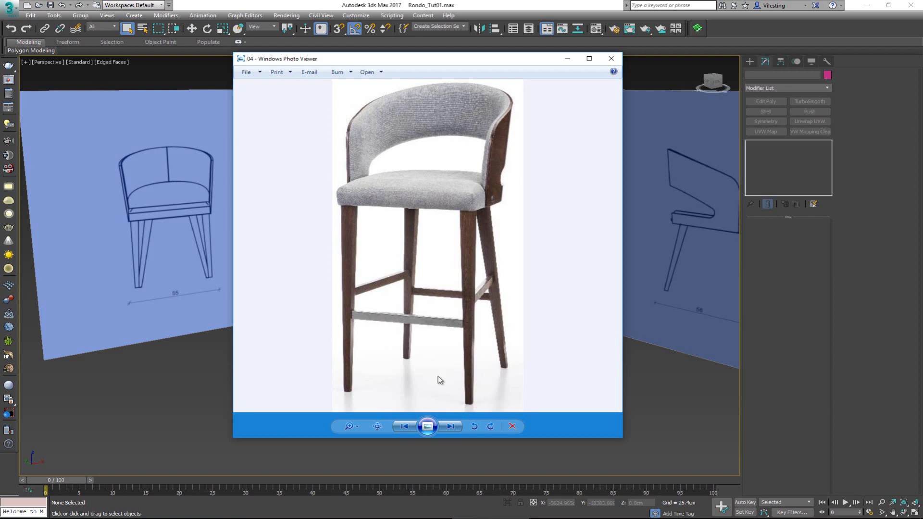
{"action": "left_click", "coordinate": [606, 59]}
Inspect the wooden backrest's modifier stack and mesh, and clear the selection.
{"action": "left_click", "coordinate": [332, 229]}
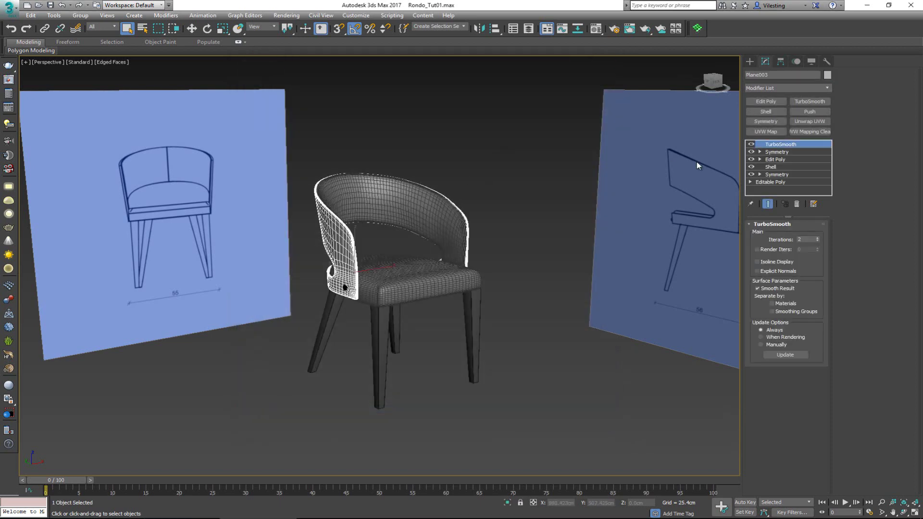
{"action": "scroll", "coordinate": [317, 234], "scroll_direction": "up", "scroll_amount": 5}
{"action": "scroll", "coordinate": [316, 234], "scroll_direction": "down", "scroll_amount": 3}
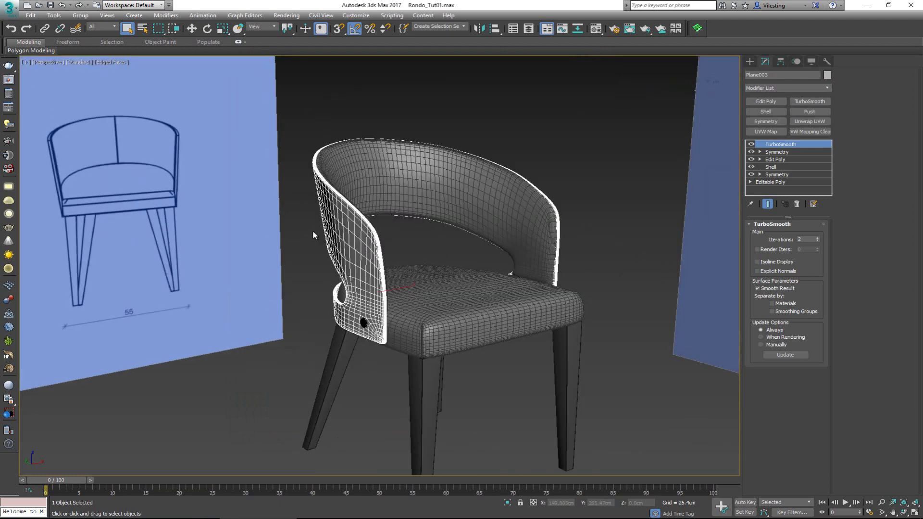
{"action": "middle_click_drag", "start_coordinate": [389, 153], "coordinate": [394, 154], "text": "alt"}
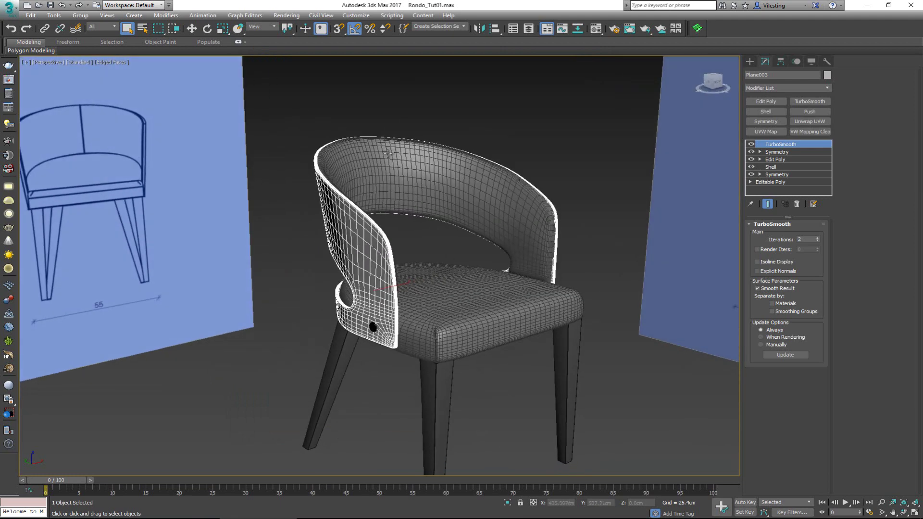
{"action": "middle_click_drag", "start_coordinate": [338, 154], "coordinate": [396, 152]}
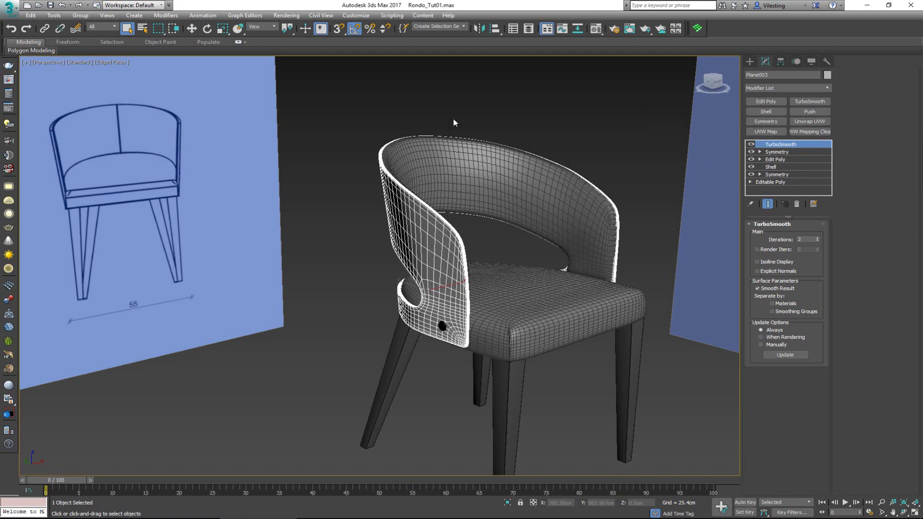
{"action": "scroll", "coordinate": [500, 153], "scroll_direction": "down", "scroll_amount": 5}
{"action": "left_click", "coordinate": [468, 140]}
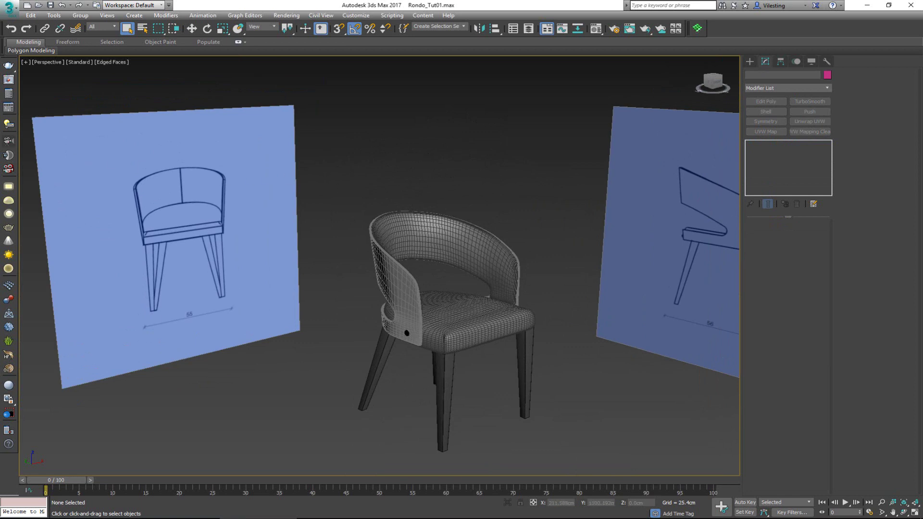
{"action": "middle_click_drag", "start_coordinate": [280, 229], "coordinate": [302, 222], "text": "alt"}
Using the Material Editor, assign the lilac Material #3 to the front reference plane and the green Material #4 to the side plane.
{"action": "key", "text": "m"}
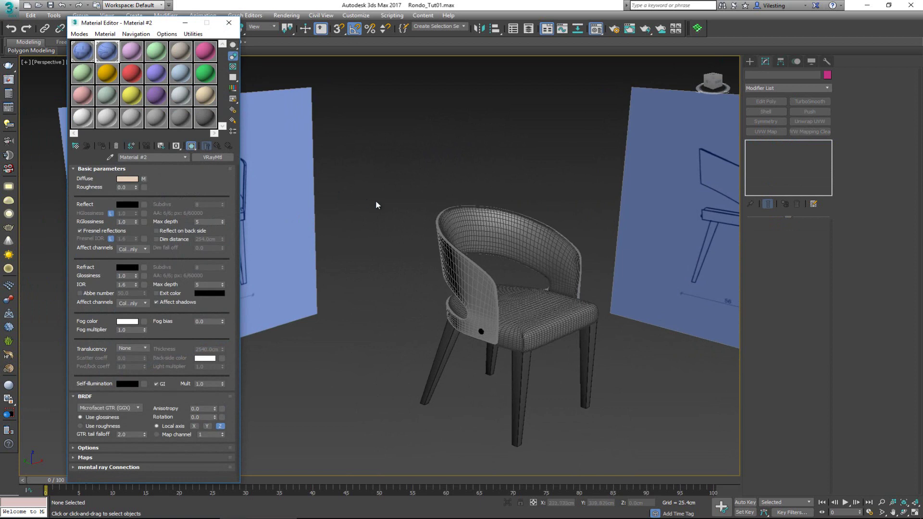
{"action": "right_click", "coordinate": [376, 200]}
{"action": "left_click", "coordinate": [417, 138]}
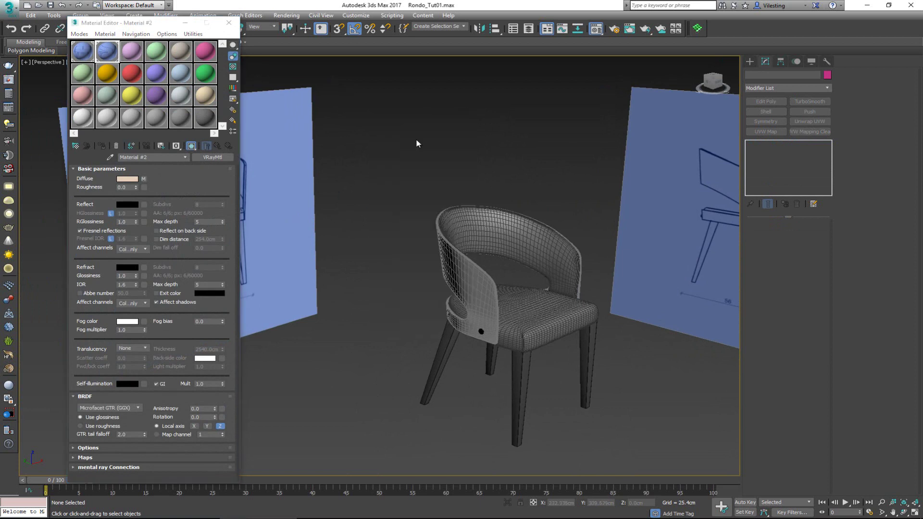
{"action": "left_click", "coordinate": [284, 175]}
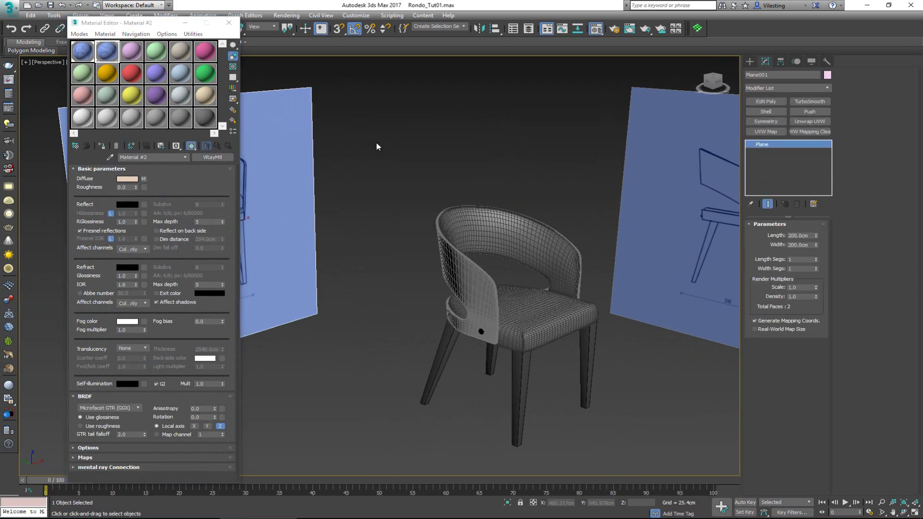
{"action": "middle_click_drag", "start_coordinate": [377, 146], "coordinate": [455, 146], "text": "alt"}
{"action": "left_click_drag", "start_coordinate": [131, 50], "coordinate": [417, 190]}
{"action": "middle_click_drag", "start_coordinate": [462, 155], "coordinate": [288, 138], "text": "alt"}
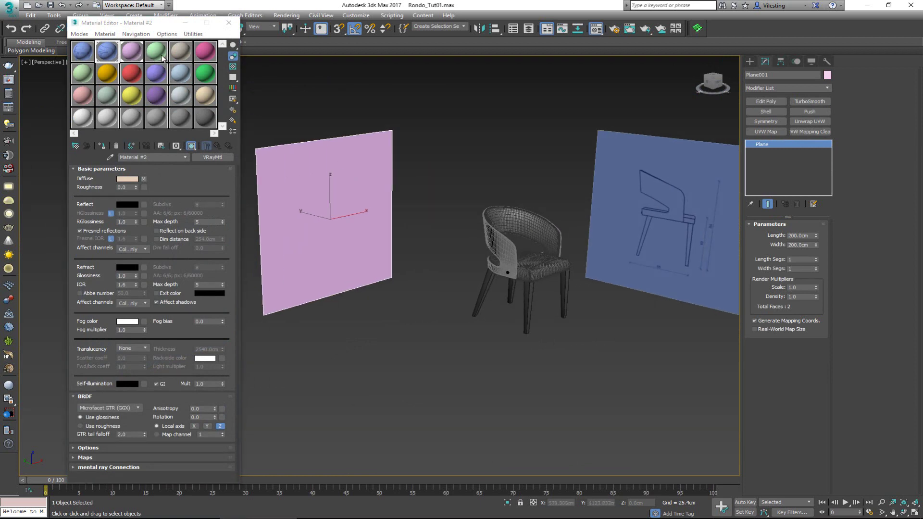
{"action": "left_click_drag", "start_coordinate": [685, 195], "coordinate": [685, 194]}
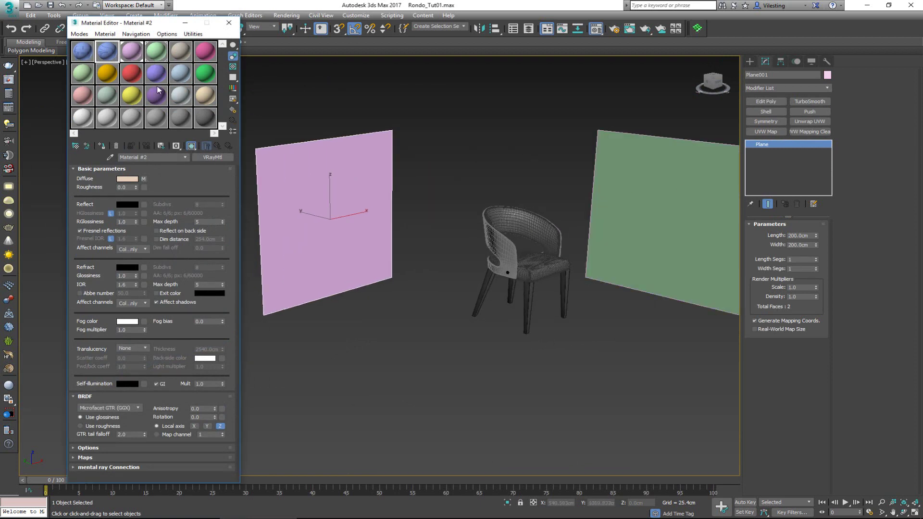
Load the bar stool's front-view blueprint image as the diffuse map of Material #3.
{"action": "left_click", "coordinate": [131, 50]}
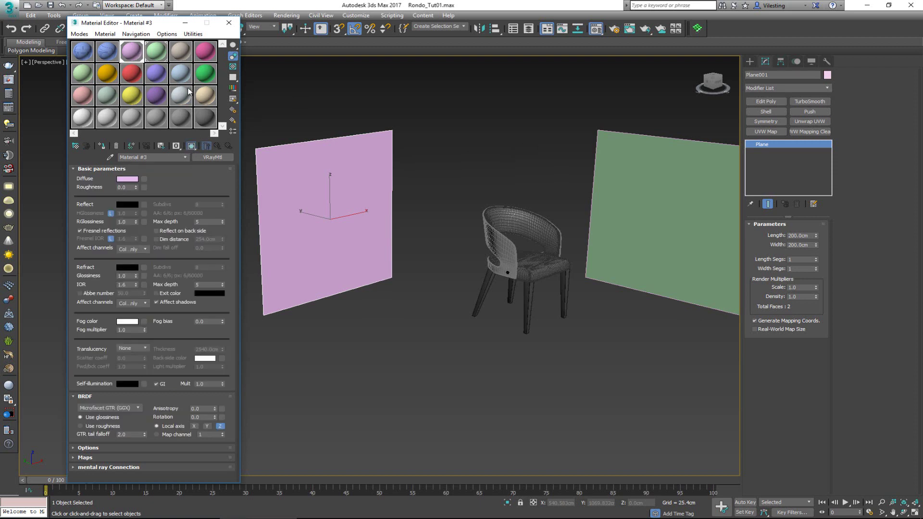
{"action": "left_click", "coordinate": [159, 54]}
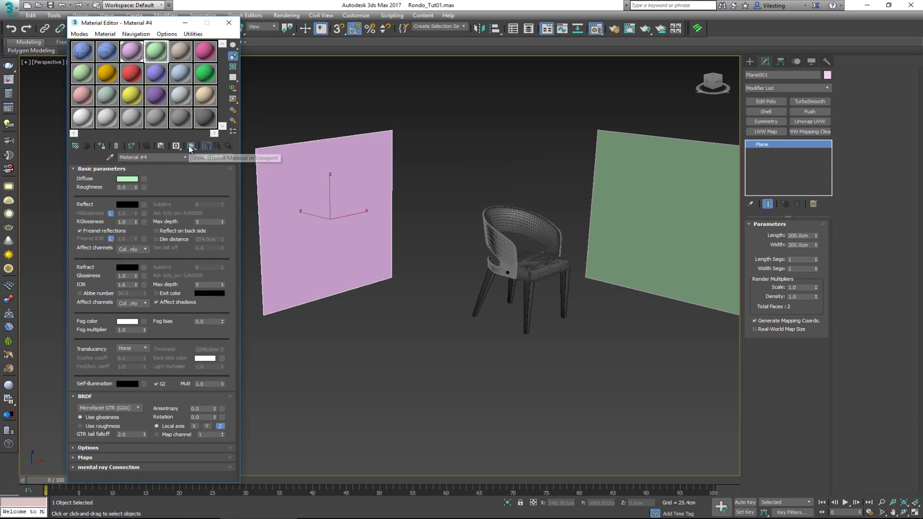
{"action": "left_click", "coordinate": [132, 50]}
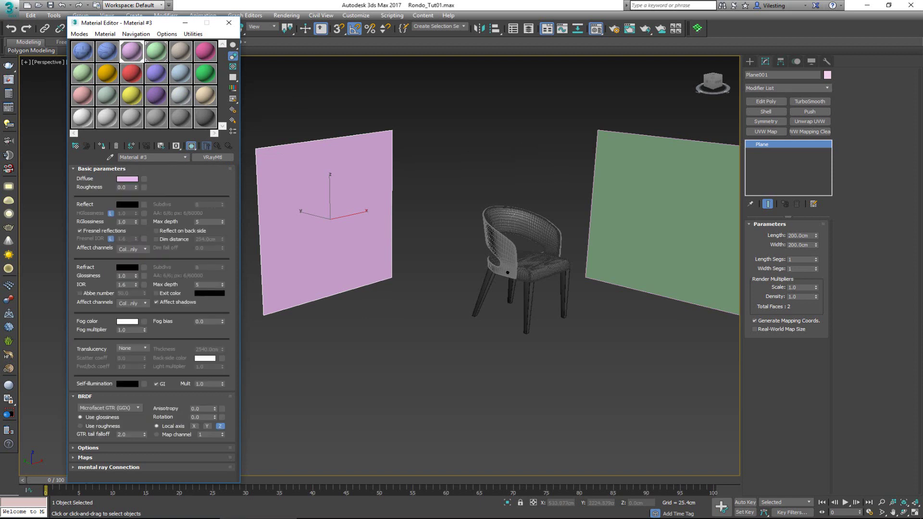
{"action": "left_click_drag", "start_coordinate": [144, 179], "coordinate": [144, 179]}
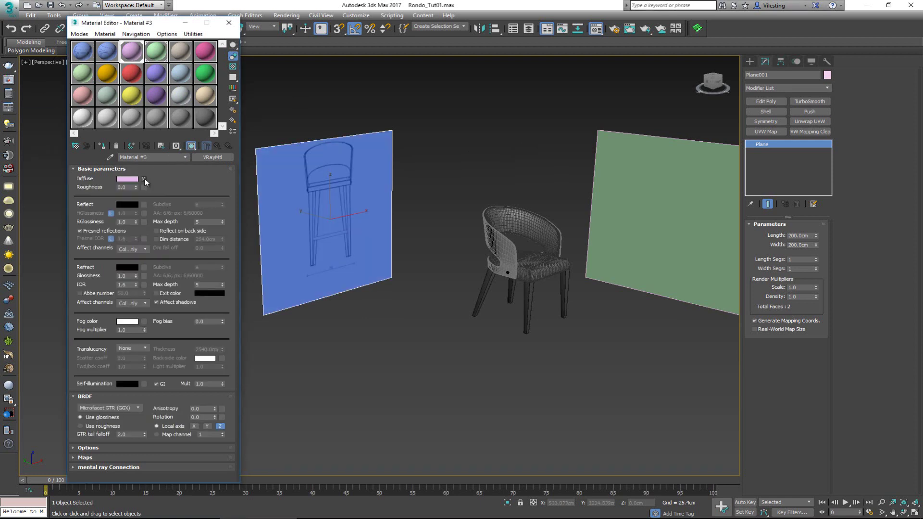
Load the bar stool's side-view blueprint image as the diffuse map of Material #4.
{"action": "left_click", "coordinate": [683, 189]}
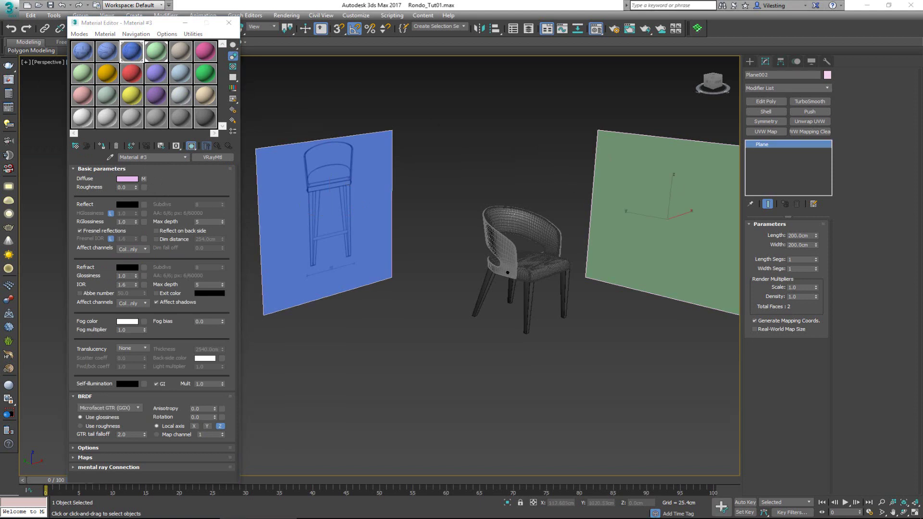
{"action": "left_click_drag", "start_coordinate": [181, 160], "coordinate": [146, 178]}
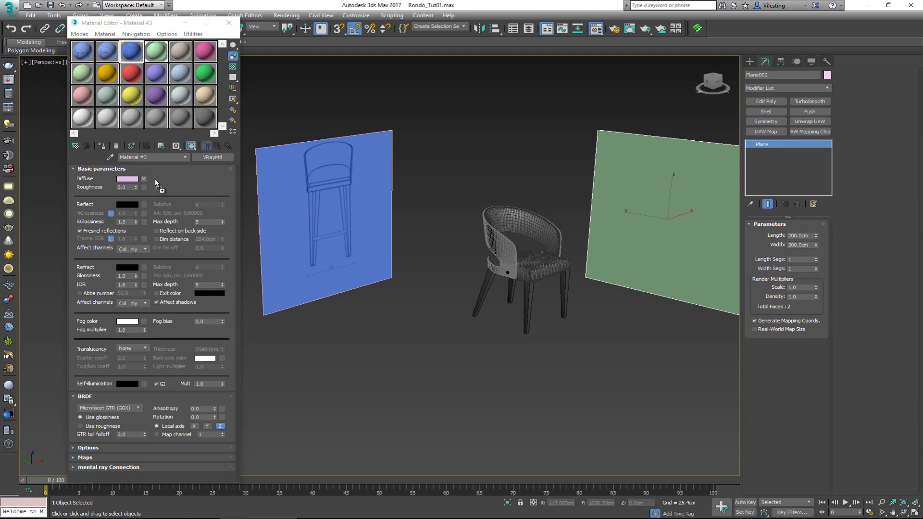
{"action": "left_click", "coordinate": [163, 60]}
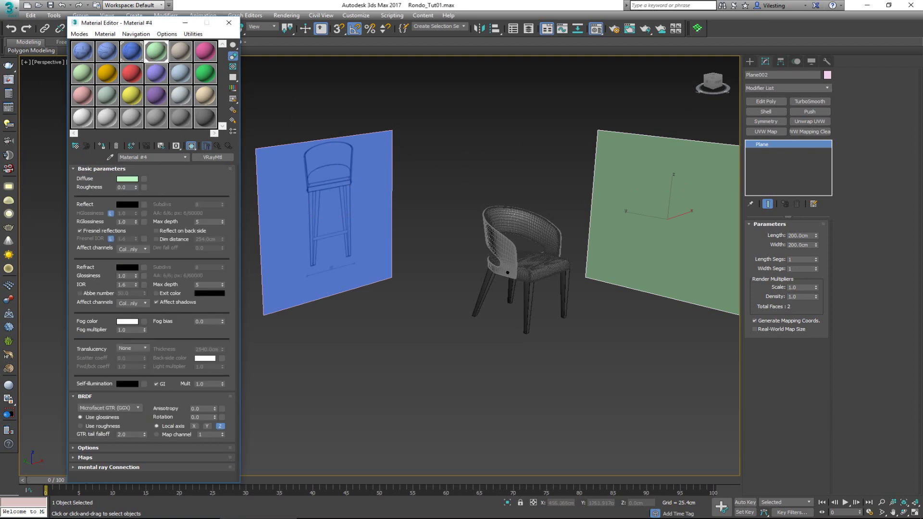
{"action": "left_click_drag", "start_coordinate": [61, 201], "coordinate": [144, 178]}
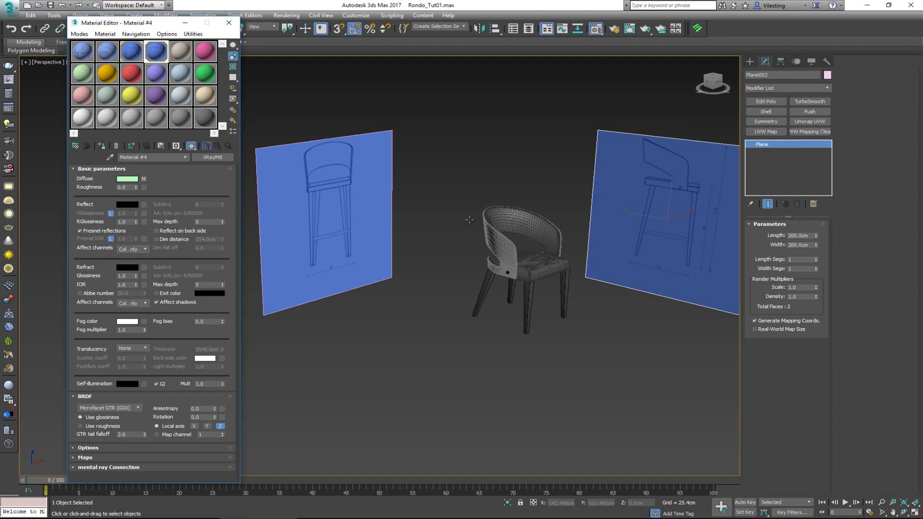
Freeze both blueprint planes and close the Material Editor.
{"action": "left_click", "coordinate": [516, 156]}
{"action": "left_click_drag", "start_coordinate": [585, 152], "coordinate": [586, 153]}
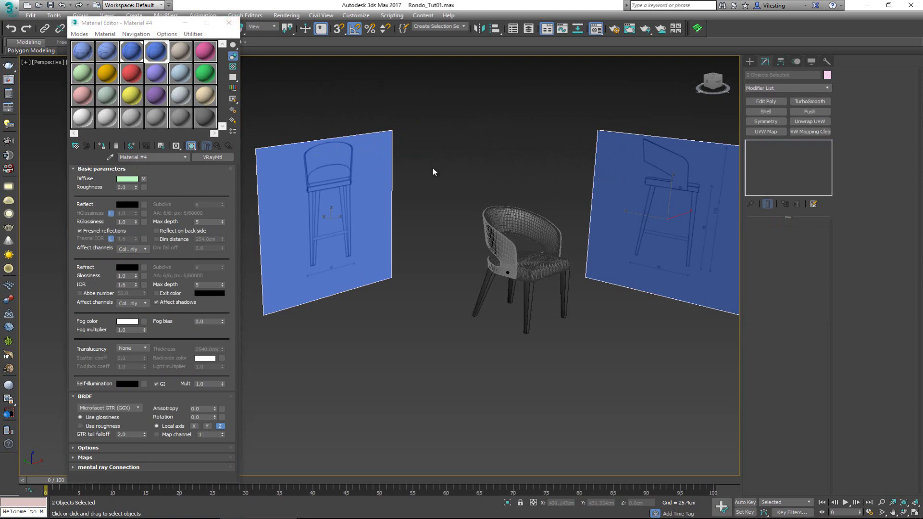
{"action": "middle_click_drag", "start_coordinate": [433, 169], "coordinate": [416, 188]}
{"action": "right_click", "coordinate": [438, 184]}
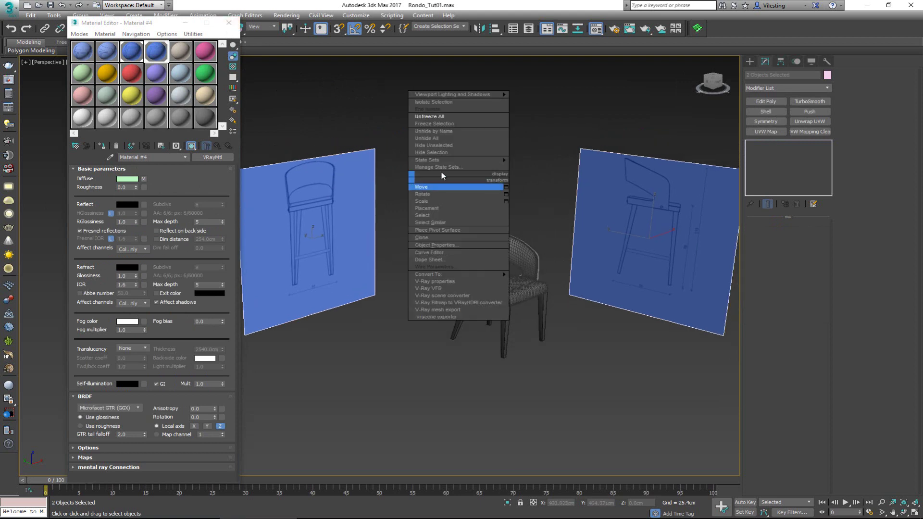
{"action": "left_click", "coordinate": [451, 124]}
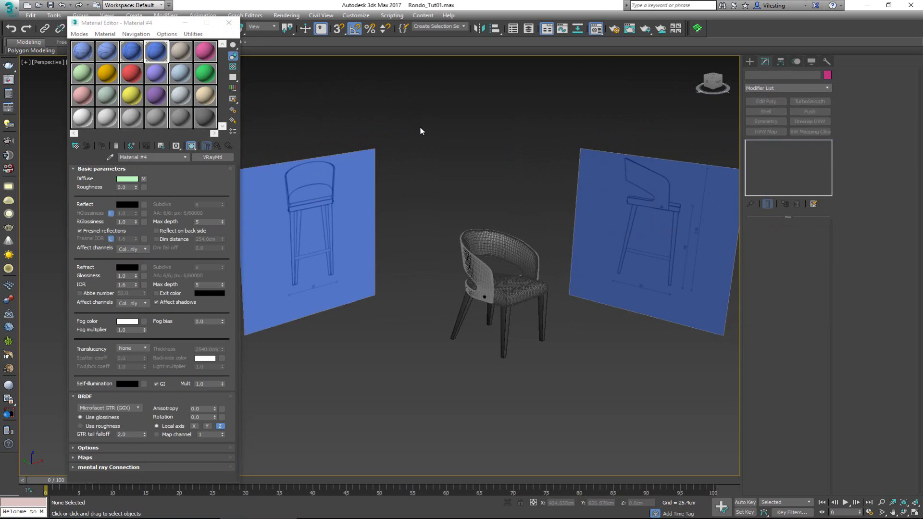
{"action": "left_click", "coordinate": [229, 23]}
Examine how the chair lines up with both blueprint planes in the perspective, front and side views.
{"action": "mouse_move", "coordinate": [377, 209]}
{"action": "middle_mouse_down", "text": "alt"}
{"action": "mouse_move", "coordinate": [356, 210]}
{"action": "mouse_move", "coordinate": [385, 220]}
{"action": "middle_mouse_up", "text": "alt"}
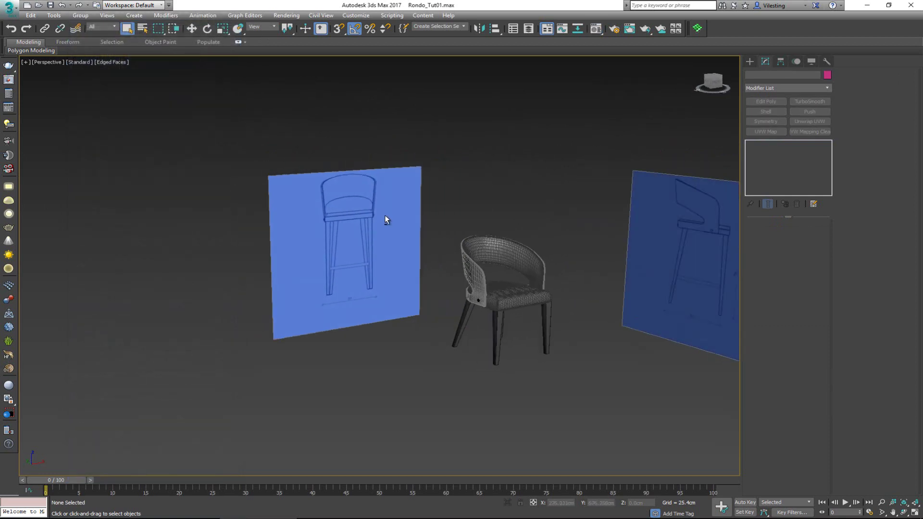
{"action": "key", "text": "alt+w"}
{"action": "middle_click_drag", "start_coordinate": [309, 335], "coordinate": [305, 337]}
{"action": "key", "text": "alt+w"}
{"action": "key", "text": "alt+w"}
{"action": "middle_click", "coordinate": [606, 325]}
{"action": "middle_click_drag", "start_coordinate": [607, 325], "coordinate": [540, 330], "text": "alt"}
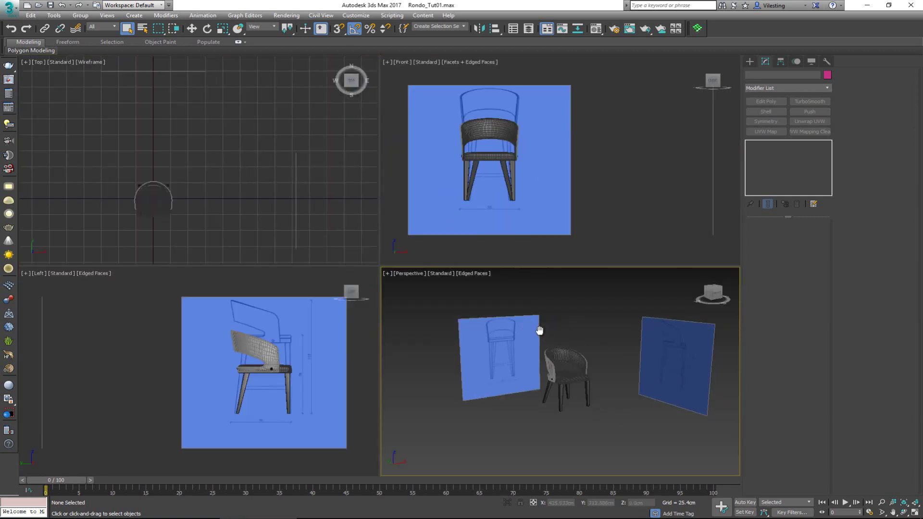
{"action": "scroll", "coordinate": [303, 375], "scroll_direction": "up", "scroll_amount": 3}
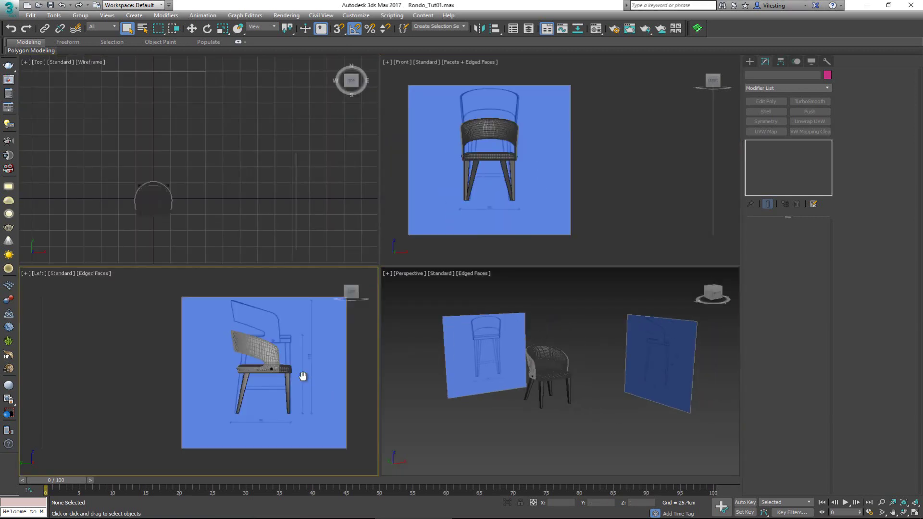
Select the seat and backrest parts without the legs and raise them to match the stool's seat and back in the side blueprint.
{"action": "key", "text": "alt+w"}
{"action": "middle_click_drag", "start_coordinate": [469, 197], "coordinate": [431, 272]}
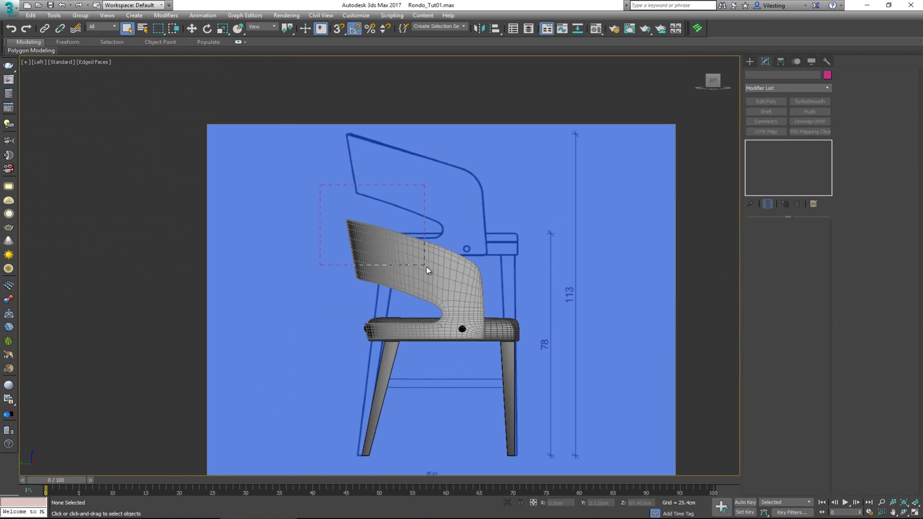
{"action": "left_click_drag", "start_coordinate": [568, 337], "coordinate": [572, 339]}
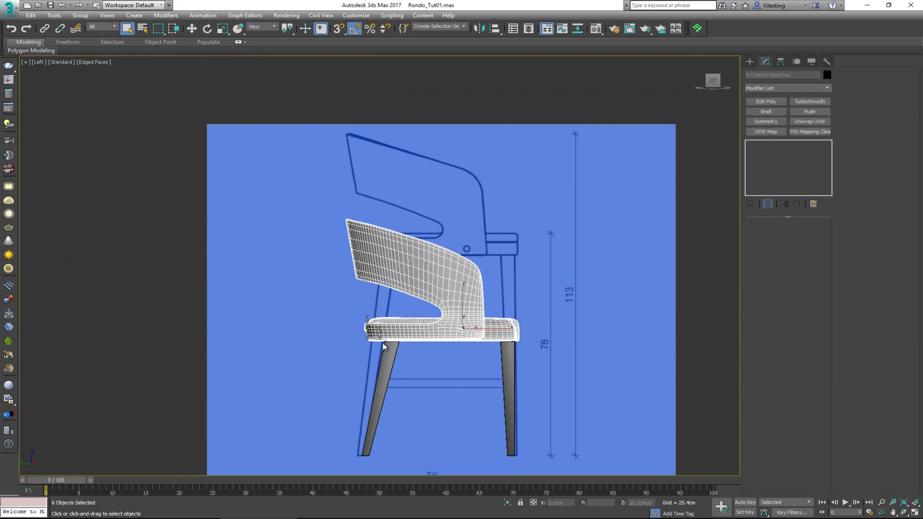
{"action": "key", "text": "w"}
{"action": "left_click_drag", "start_coordinate": [436, 283], "coordinate": [437, 197]}
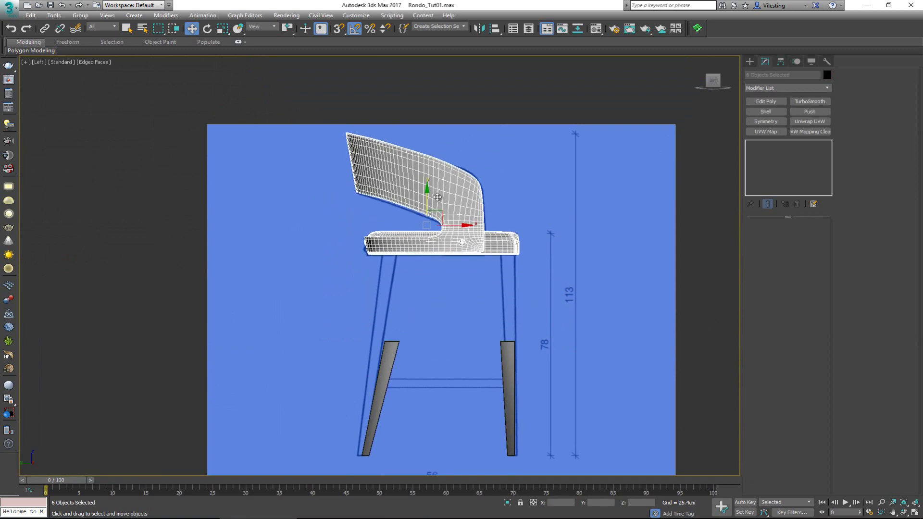
{"action": "scroll", "coordinate": [416, 207], "scroll_direction": "up", "scroll_amount": 5}
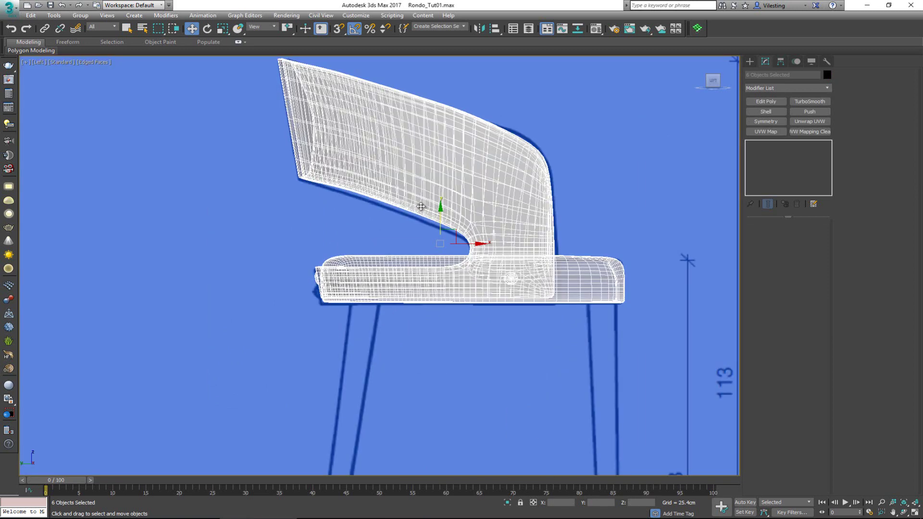
{"action": "left_click_drag", "start_coordinate": [441, 213], "coordinate": [440, 215]}
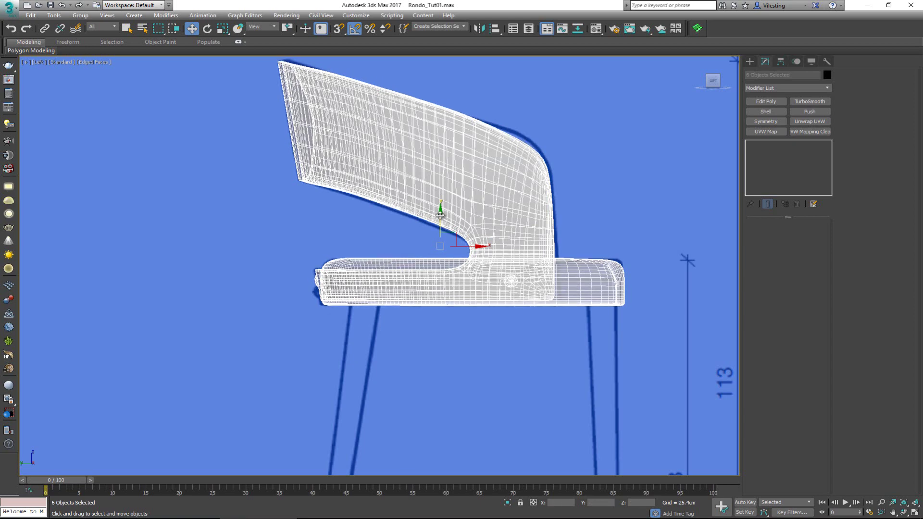
Examine the raised seat and backrest from several angles in the perspective view.
{"action": "key", "text": "alt+w"}
{"action": "right_click", "coordinate": [503, 361]}
{"action": "key", "text": "alt+w"}
{"action": "middle_click_drag", "start_coordinate": [410, 272], "coordinate": [387, 279], "text": "alt"}
{"action": "left_click", "coordinate": [432, 220]}
{"action": "scroll", "coordinate": [354, 194], "scroll_direction": "up", "scroll_amount": 5}
{"action": "left_click", "coordinate": [353, 193]}
{"action": "left_click", "coordinate": [225, 123]}
{"action": "middle_click_drag", "start_coordinate": [262, 189], "coordinate": [260, 172], "text": "alt"}
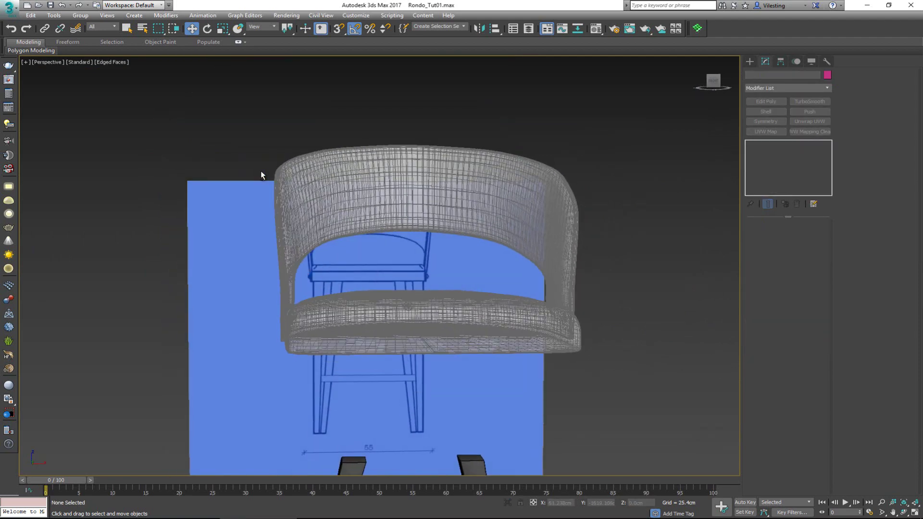
{"action": "left_click_drag", "start_coordinate": [205, 114], "coordinate": [662, 351]}
{"action": "middle_click_drag", "start_coordinate": [586, 284], "coordinate": [426, 284], "text": "alt"}
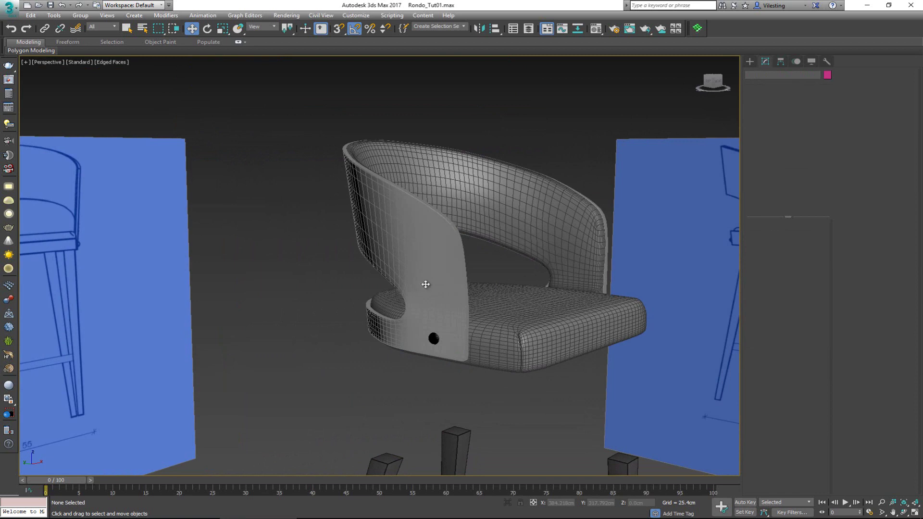
Select the outer backrest shell and enter vertex editing in its Edit Poly modifier, with Symmetry and TurboSmooth display switched off.
{"action": "left_click", "coordinate": [425, 284]}
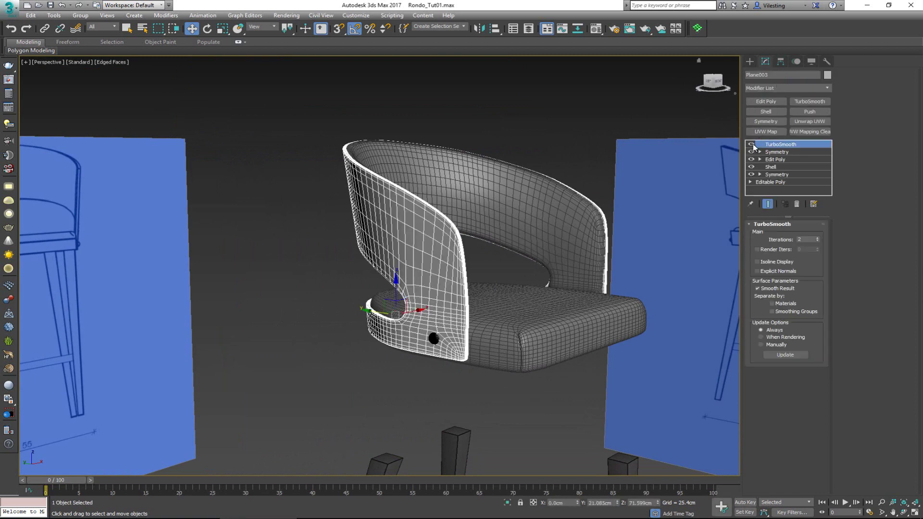
{"action": "left_click", "coordinate": [775, 159]}
{"action": "left_click", "coordinate": [752, 151]}
{"action": "left_click", "coordinate": [751, 144]}
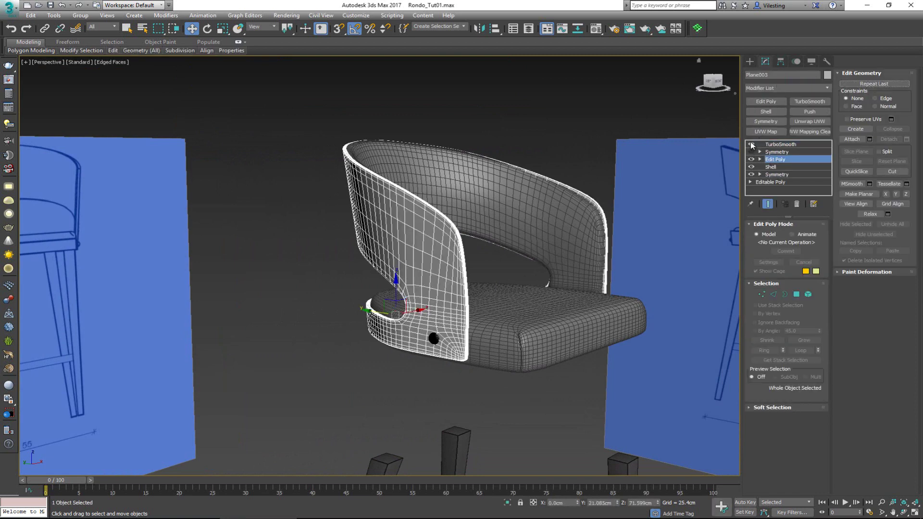
{"action": "middle_click_drag", "start_coordinate": [515, 194], "coordinate": [549, 194], "text": "alt"}
{"action": "key", "text": "1"}
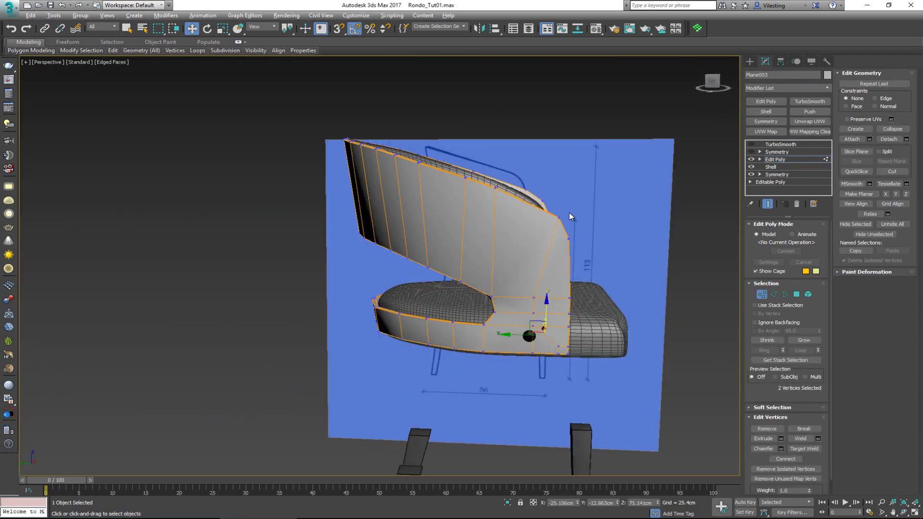
Switch Symmetry and TurboSmooth display back on and move the shell's upper front corner vertices outward to the side blueprint's curve.
{"action": "key", "text": "alt+w"}
{"action": "key", "text": "alt+w"}
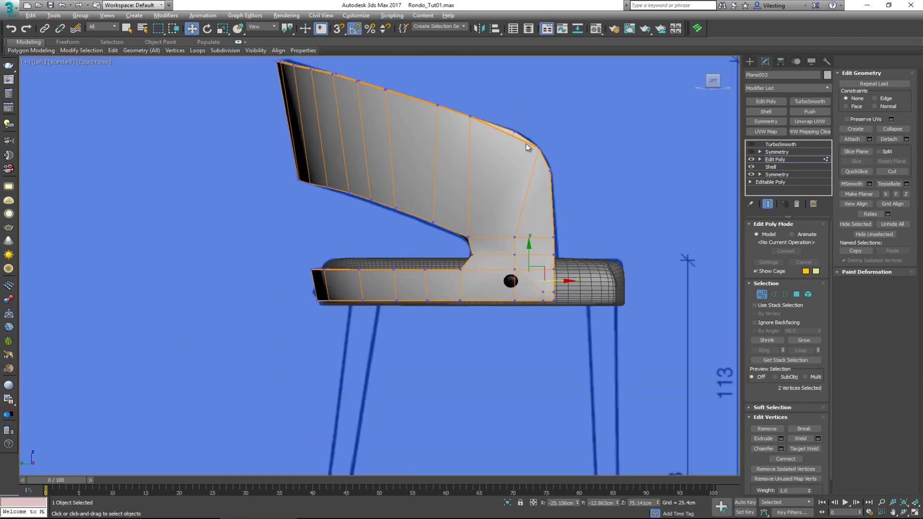
{"action": "scroll", "coordinate": [525, 143], "scroll_direction": "up", "scroll_amount": 4}
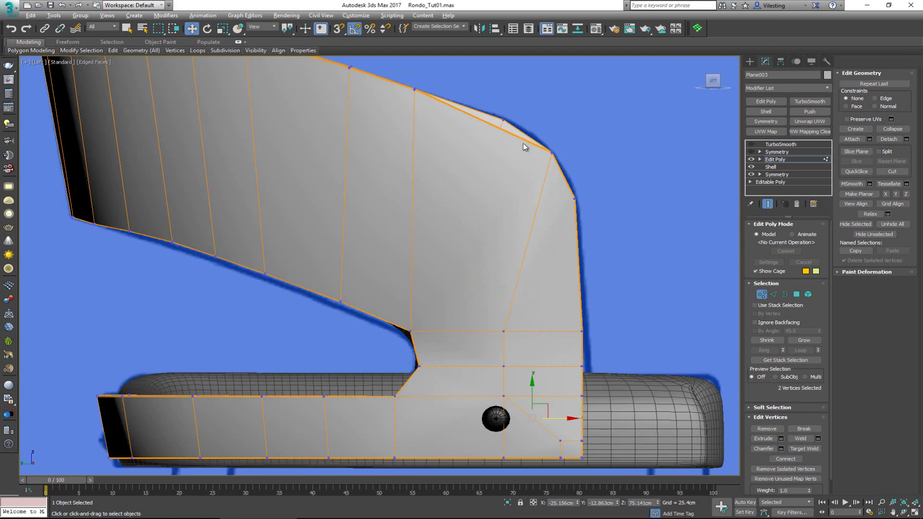
{"action": "left_click", "coordinate": [751, 152]}
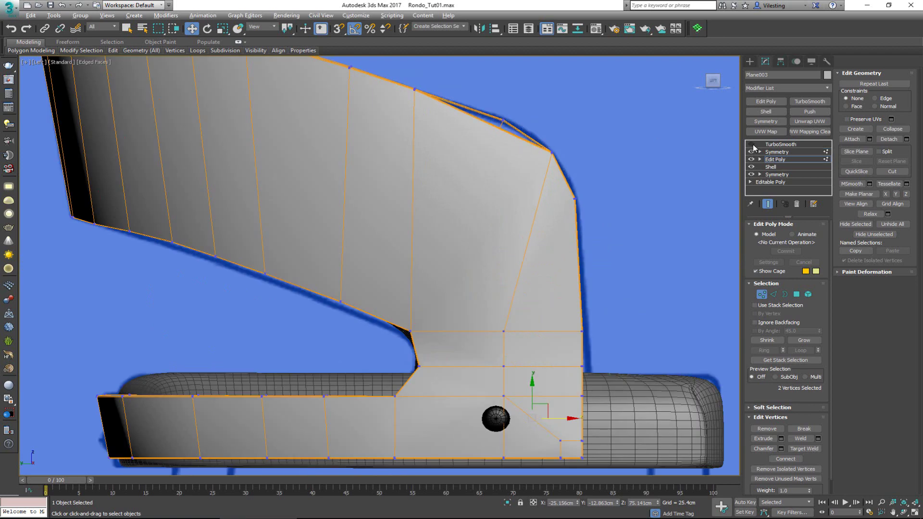
{"action": "left_click", "coordinate": [751, 144]}
{"action": "mouse_move", "coordinate": [560, 132]}
{"action": "left_mouse_down"}
{"action": "mouse_move", "coordinate": [542, 158]}
{"action": "mouse_move", "coordinate": [567, 135]}
{"action": "mouse_move", "coordinate": [567, 121]}
{"action": "left_mouse_up"}
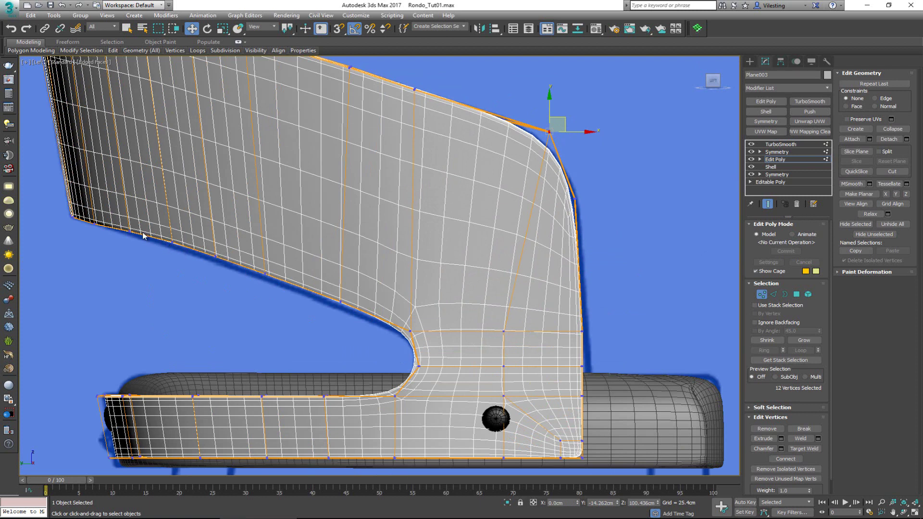
Lower the vertices along the backrest shell's bottom edge one group at a time to follow the side blueprint outline.
{"action": "left_click_drag", "start_coordinate": [120, 247], "coordinate": [121, 245]}
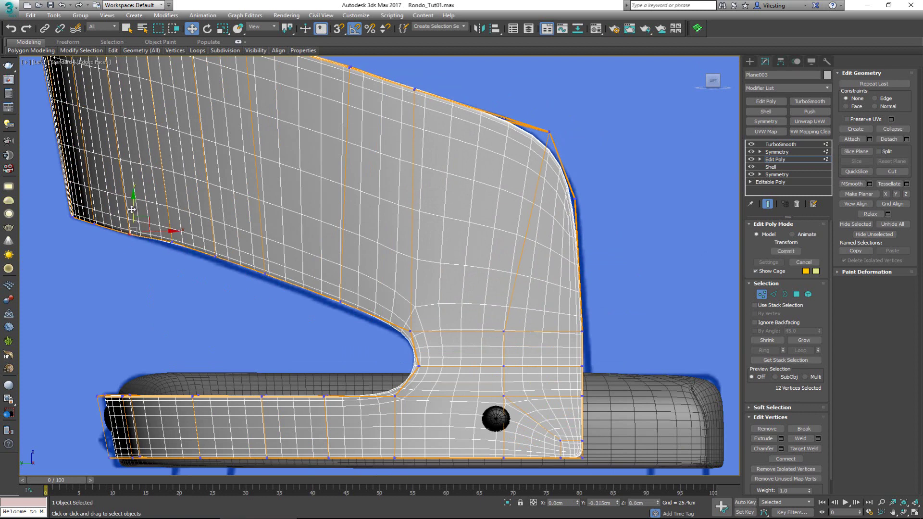
{"action": "left_click_drag", "start_coordinate": [159, 257], "coordinate": [159, 258]}
{"action": "left_click_drag", "start_coordinate": [175, 224], "coordinate": [175, 231]}
{"action": "left_click_drag", "start_coordinate": [207, 262], "coordinate": [219, 233]}
{"action": "left_click_drag", "start_coordinate": [287, 267], "coordinate": [358, 314]}
{"action": "left_click_drag", "start_coordinate": [342, 279], "coordinate": [342, 287]}
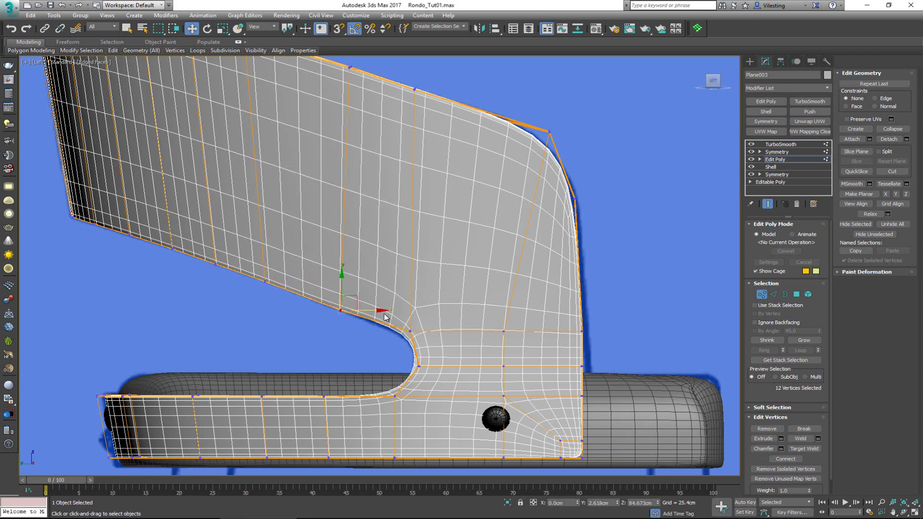
Adjust the vertices at the inner curve of the armrest cutout to fit the side blueprint.
{"action": "left_click", "coordinate": [410, 333]}
{"action": "left_click_drag", "start_coordinate": [423, 323], "coordinate": [423, 327]}
{"action": "left_click_drag", "start_coordinate": [423, 367], "coordinate": [444, 366]}
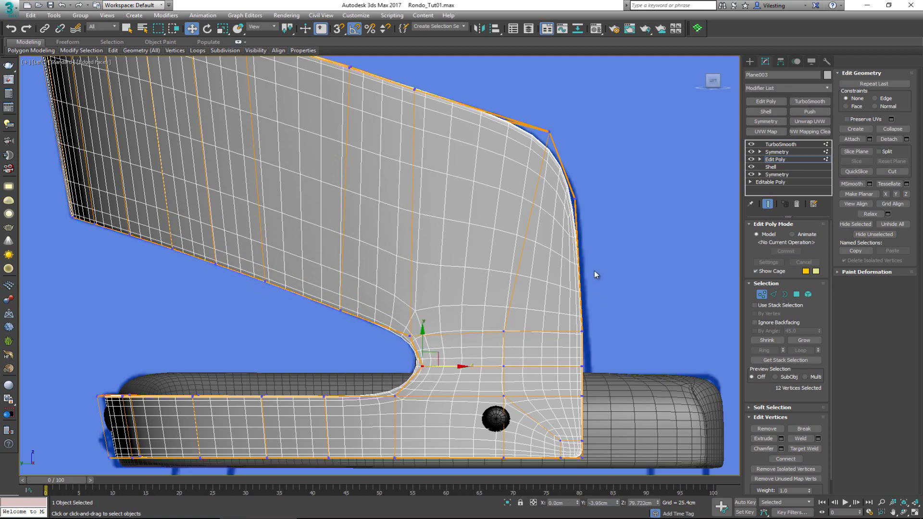
Move the vertices along the armrest's front edge forward to the side blueprint outline and leave vertex editing.
{"action": "left_click_drag", "start_coordinate": [566, 445], "coordinate": [590, 391]}
{"action": "left_click_drag", "start_coordinate": [571, 434], "coordinate": [569, 463]}
{"action": "left_click_drag", "start_coordinate": [607, 394], "coordinate": [613, 394]}
{"action": "left_click_drag", "start_coordinate": [599, 184], "coordinate": [563, 217]}
{"action": "left_click", "coordinate": [762, 294]}
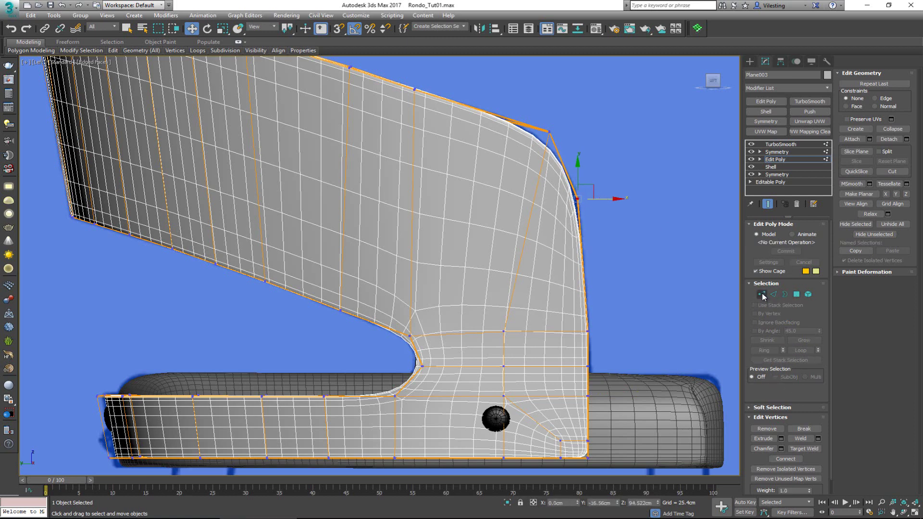
Examine the reshaped outer shell against the inner backrest upholstery and compare the modifier stacks of both parts.
{"action": "left_click", "coordinate": [644, 255]}
{"action": "key", "text": "alt+w"}
{"action": "right_click", "coordinate": [594, 319]}
{"action": "key", "text": "alt+w"}
{"action": "middle_click_drag", "start_coordinate": [514, 287], "coordinate": [449, 277], "text": "alt"}
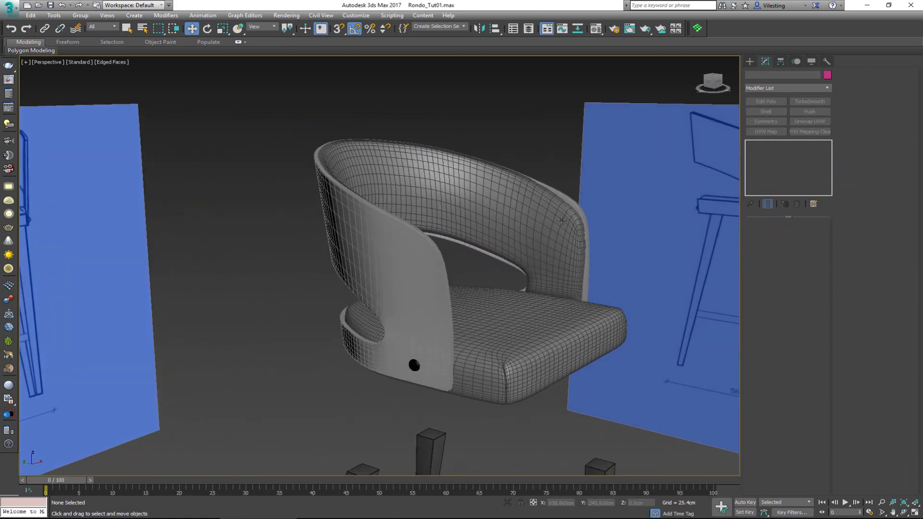
{"action": "left_click", "coordinate": [523, 205]}
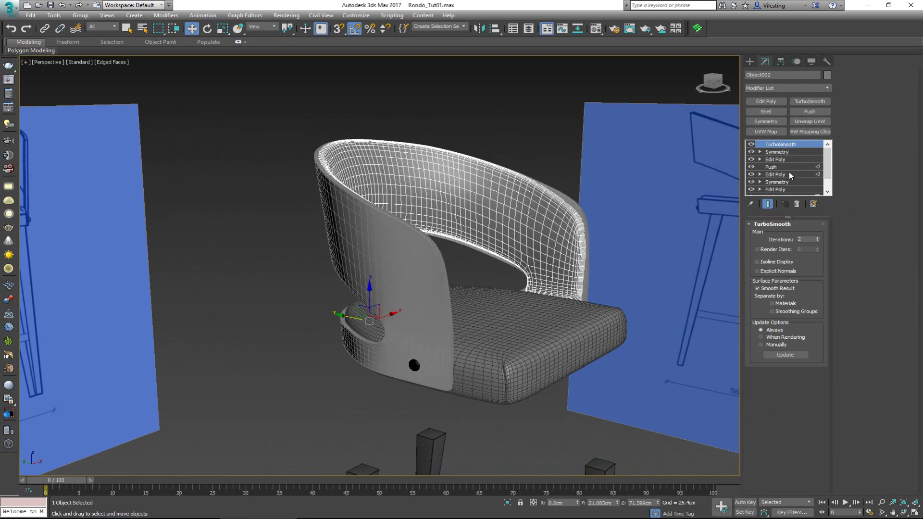
{"action": "left_click", "coordinate": [578, 207]}
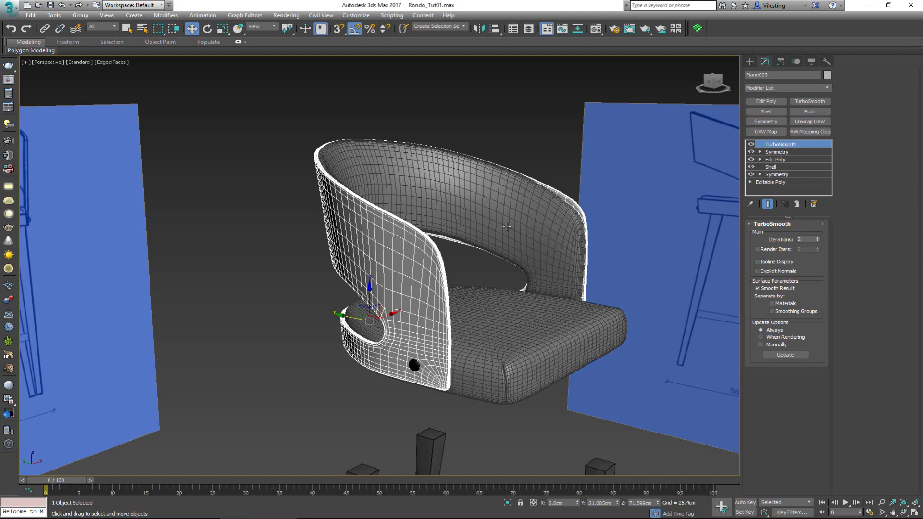
{"action": "left_click", "coordinate": [507, 133]}
{"action": "middle_click_drag", "start_coordinate": [507, 134], "coordinate": [435, 161], "text": "alt"}
Delete the front and rear legs on the right side of the stool as seen in the front view.
{"action": "key", "text": "alt+w"}
{"action": "left_click", "coordinate": [488, 206]}
{"action": "key", "text": "alt+w"}
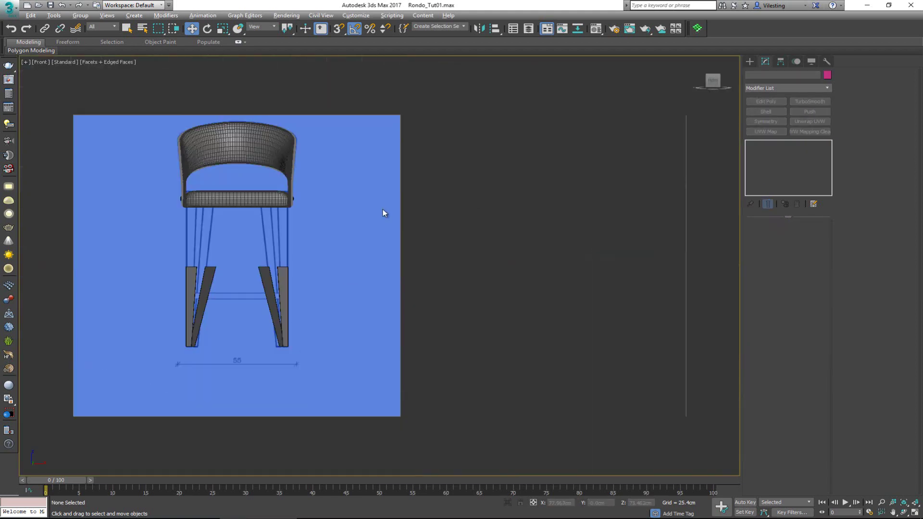
{"action": "scroll", "coordinate": [246, 272], "scroll_direction": "up", "scroll_amount": 4}
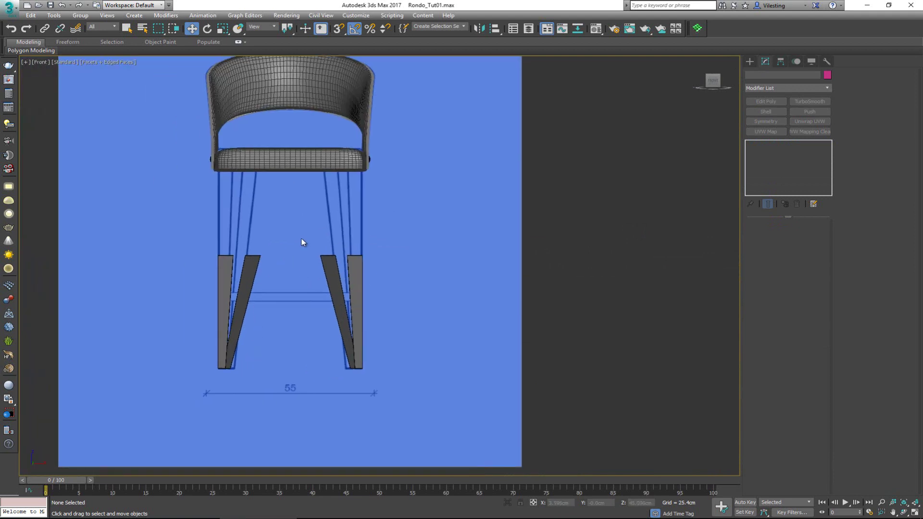
{"action": "left_click_drag", "start_coordinate": [311, 395], "coordinate": [311, 395]}
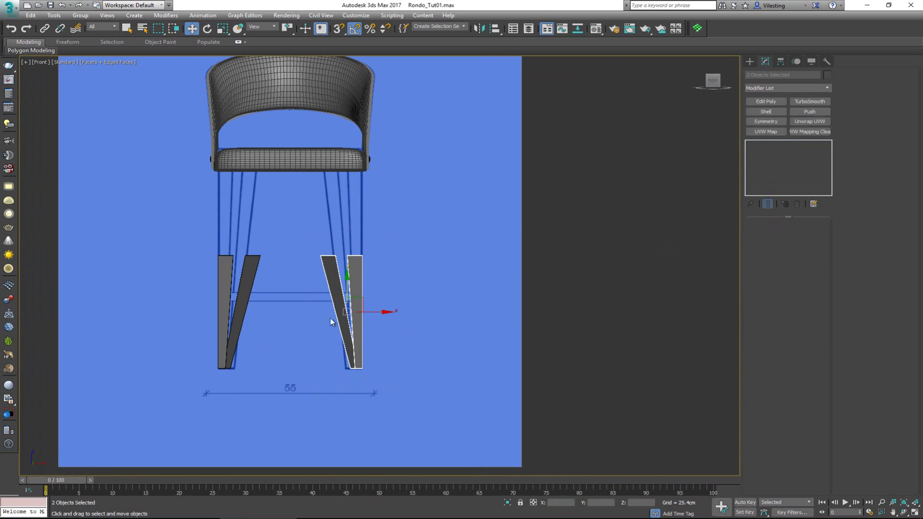
{"action": "key", "text": "Delete"}
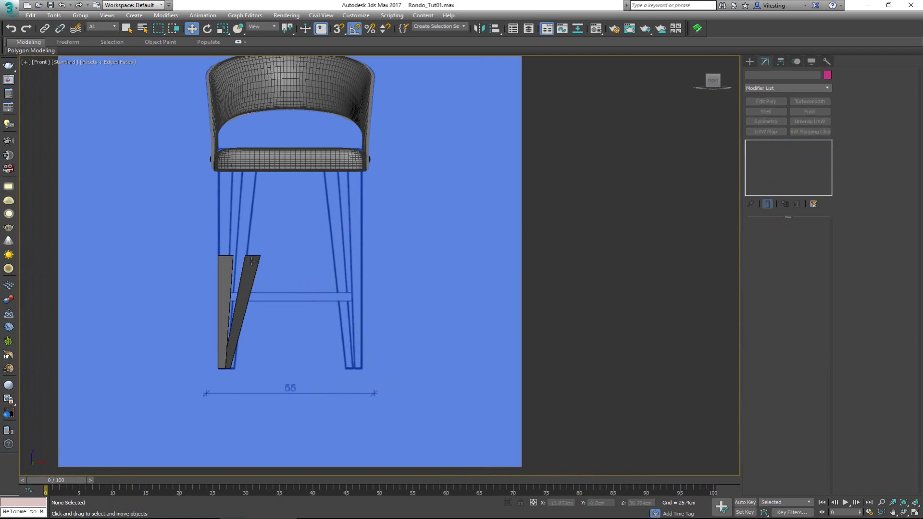
Select the top vertices of the remaining front leg at Editable Poly level and raise them to the underside of the seat.
{"action": "left_click", "coordinate": [221, 276]}
{"action": "scroll", "coordinate": [222, 267], "scroll_direction": "up", "scroll_amount": 6}
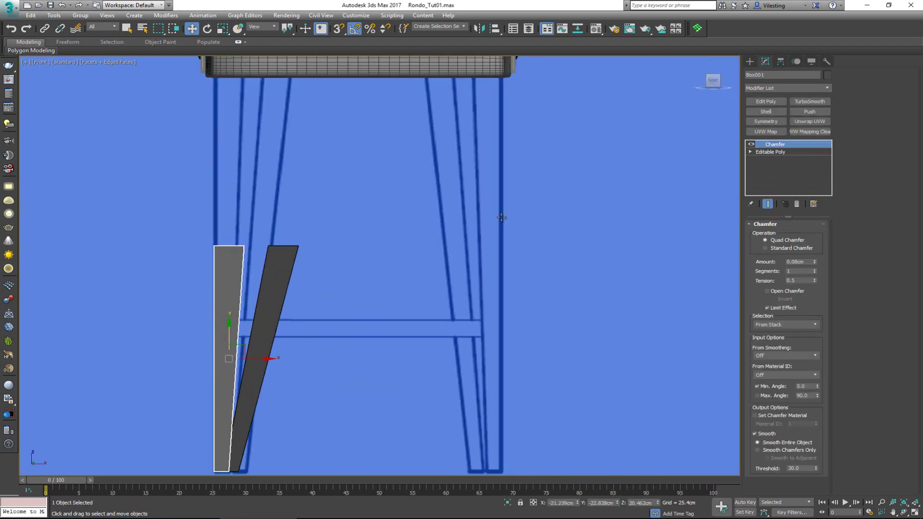
{"action": "left_click", "coordinate": [778, 152]}
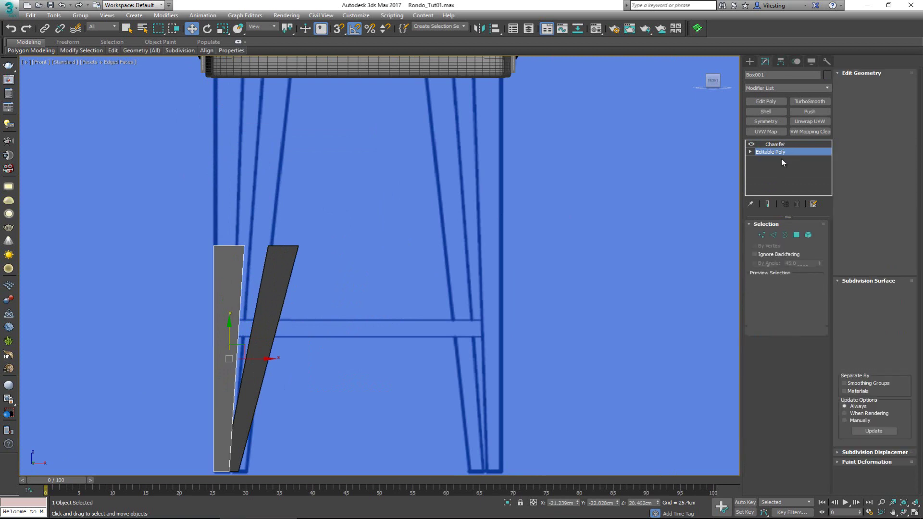
{"action": "key", "text": "1"}
{"action": "left_click_drag", "start_coordinate": [326, 288], "coordinate": [350, 305]}
{"action": "middle_click_drag", "start_coordinate": [243, 120], "coordinate": [263, 207]}
{"action": "left_click_drag", "start_coordinate": [248, 290], "coordinate": [248, 128]}
{"action": "scroll", "coordinate": [276, 217], "scroll_direction": "up", "scroll_amount": 2}
{"action": "middle_click_drag", "start_coordinate": [275, 213], "coordinate": [279, 96]}
{"action": "scroll", "coordinate": [288, 224], "scroll_direction": "down", "scroll_amount": 4}
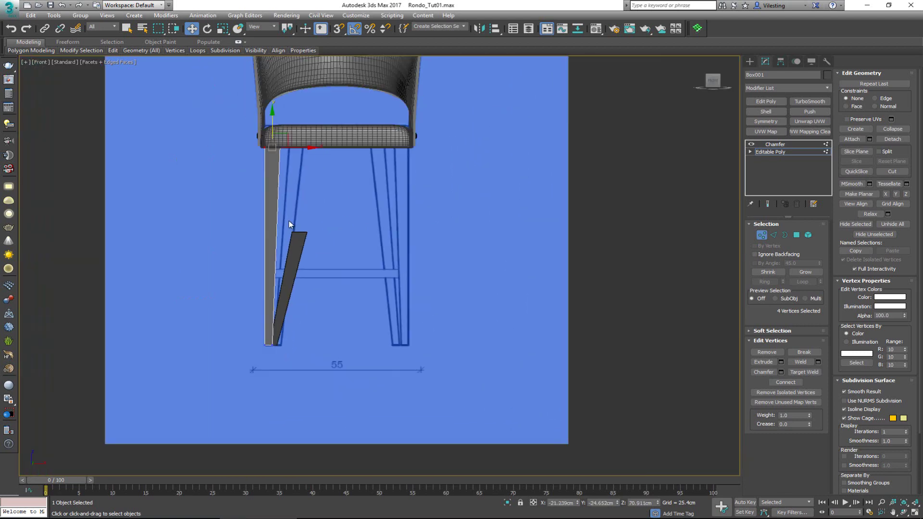
Check the front leg's foot against the front blueprint with see-through display, and leave vertex editing.
{"action": "scroll", "coordinate": [283, 340], "scroll_direction": "up", "scroll_amount": 2}
{"action": "key", "text": "alt+x"}
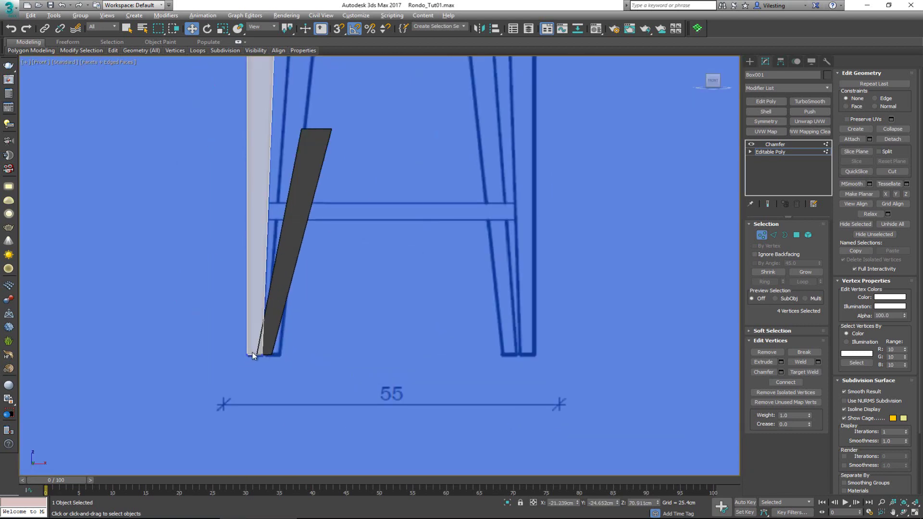
{"action": "scroll", "coordinate": [253, 353], "scroll_direction": "up", "scroll_amount": 3}
{"action": "key", "text": "alt+x"}
{"action": "left_click", "coordinate": [762, 235]}
Select the top vertices of the rear leg at Edit Poly level and raise them to the underside of the seat.
{"action": "left_click", "coordinate": [319, 140]}
{"action": "middle_click_drag", "start_coordinate": [379, 120], "coordinate": [398, 244]}
{"action": "scroll", "coordinate": [398, 245], "scroll_direction": "down", "scroll_amount": 3}
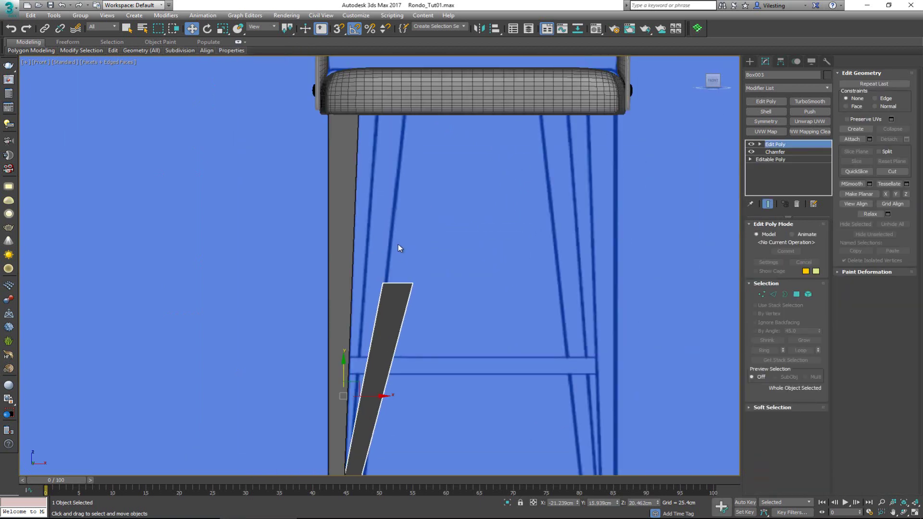
{"action": "left_click", "coordinate": [781, 159]}
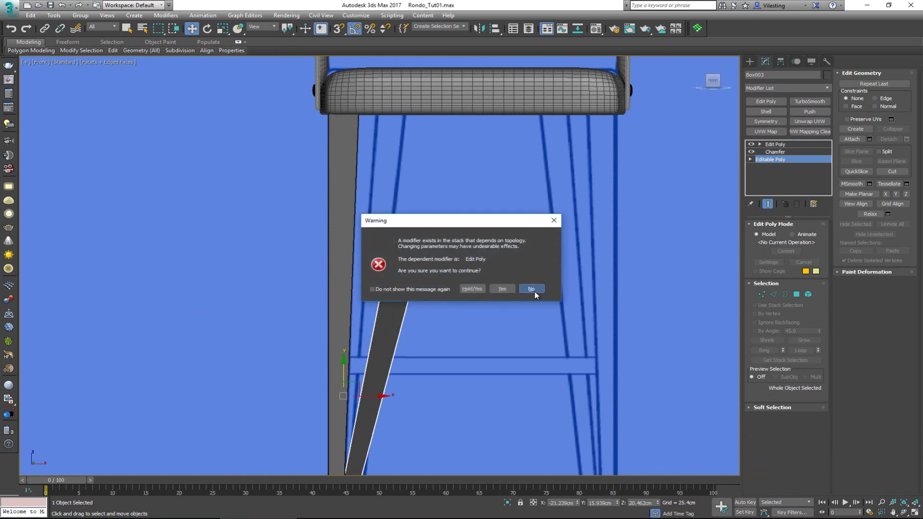
{"action": "left_click", "coordinate": [534, 290]}
{"action": "key", "text": "1"}
{"action": "left_click_drag", "start_coordinate": [456, 235], "coordinate": [377, 298]}
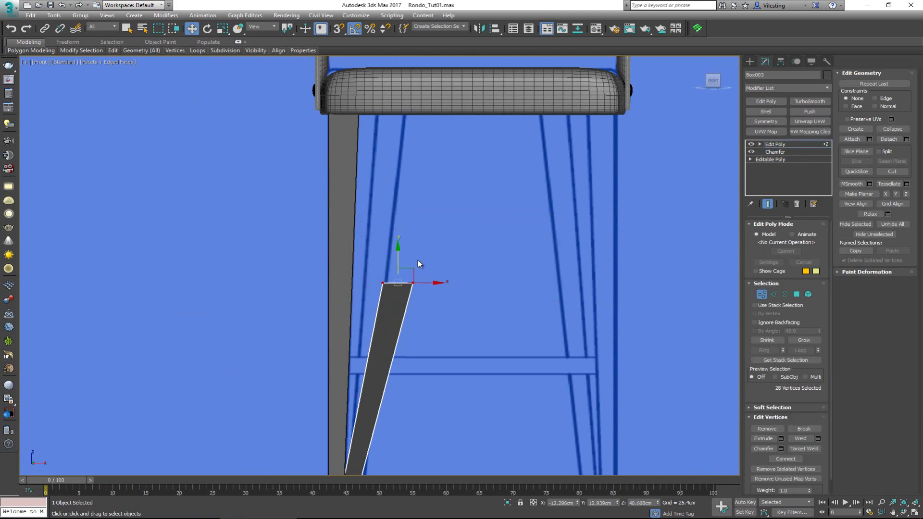
{"action": "left_click_drag", "start_coordinate": [400, 261], "coordinate": [425, 116]}
Select the rear leg's foot vertices and shift them sideways onto the foot outline in the front blueprint.
{"action": "middle_click_drag", "start_coordinate": [415, 338], "coordinate": [420, 174]}
{"action": "left_click_drag", "start_coordinate": [308, 377], "coordinate": [308, 376]}
{"action": "scroll", "coordinate": [347, 338], "scroll_direction": "up", "scroll_amount": 5}
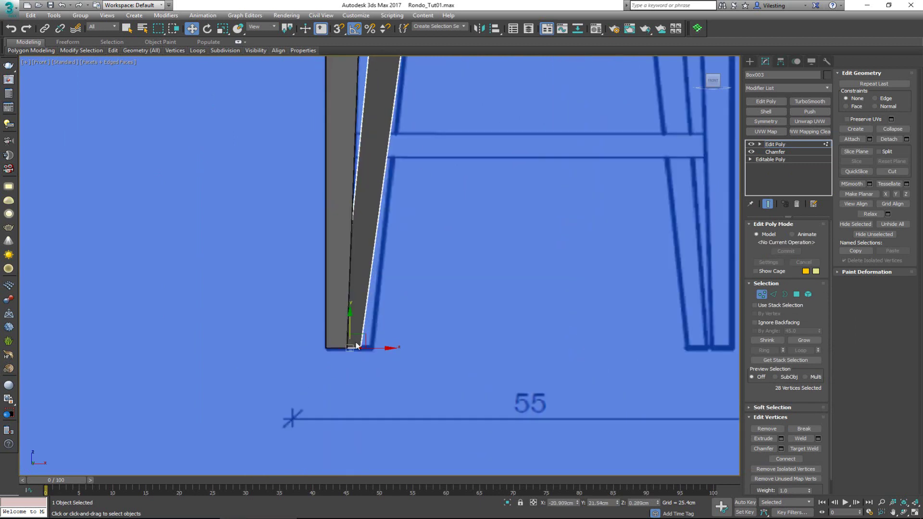
{"action": "left_click_drag", "start_coordinate": [384, 352], "coordinate": [400, 353]}
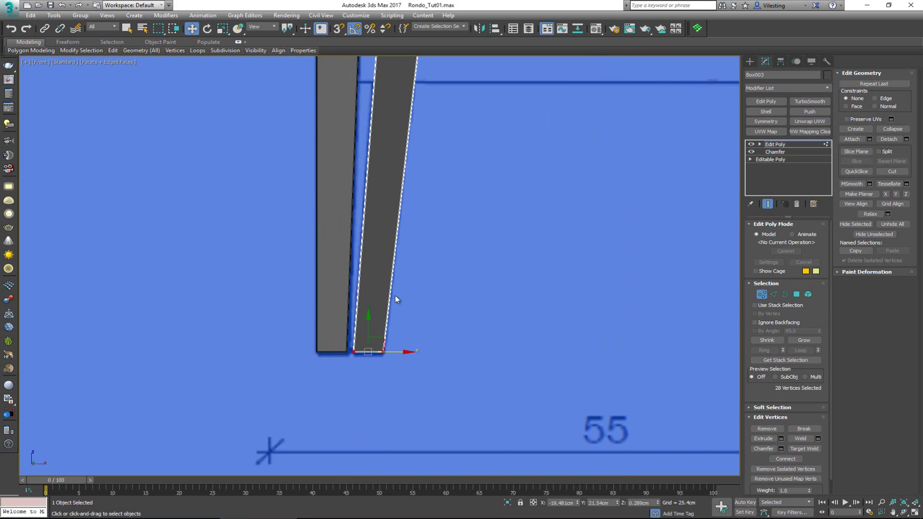
Align the rear leg with the leg outline on the side blueprint by shifting its vertices horizontally.
{"action": "key", "text": "alt+w"}
{"action": "middle_click_drag", "start_coordinate": [341, 383], "coordinate": [264, 296]}
{"action": "key", "text": "alt+w"}
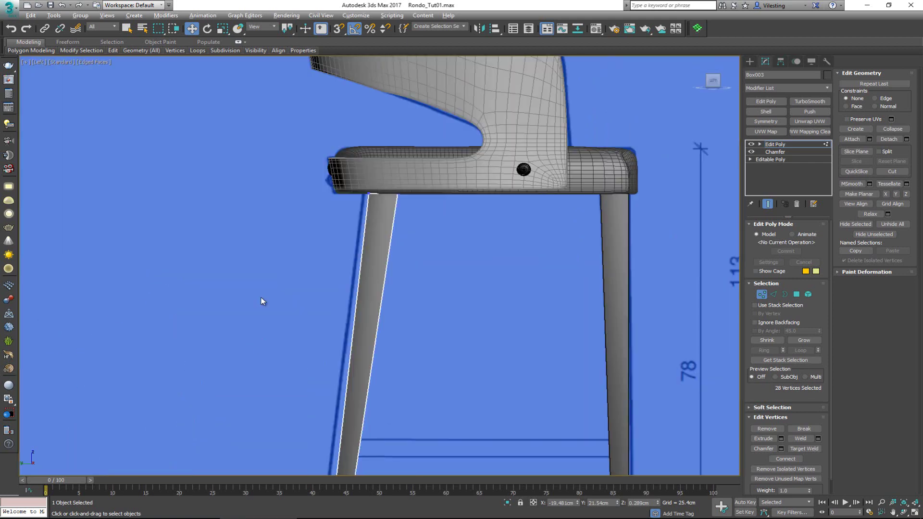
{"action": "scroll", "coordinate": [408, 207], "scroll_direction": "up", "scroll_amount": 4}
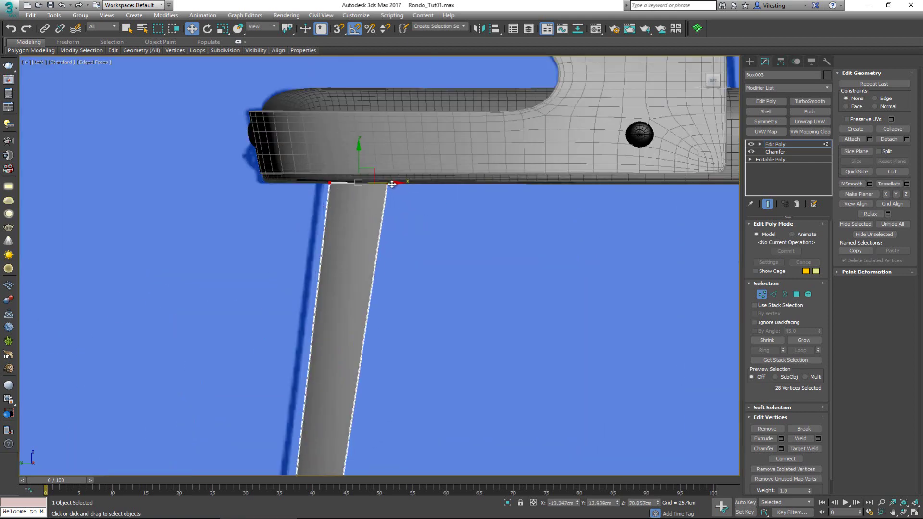
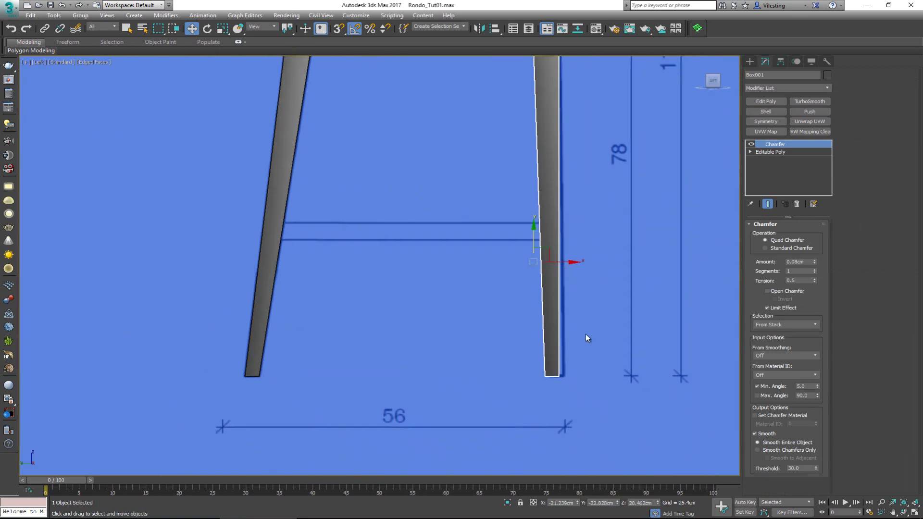
Move the front leg's foot vertices at Editable Poly level onto the side blueprint's outline, and leave the leg deselected.
{"action": "left_click", "coordinate": [588, 350]}
{"action": "left_click", "coordinate": [554, 326]}
{"action": "left_click", "coordinate": [784, 152]}
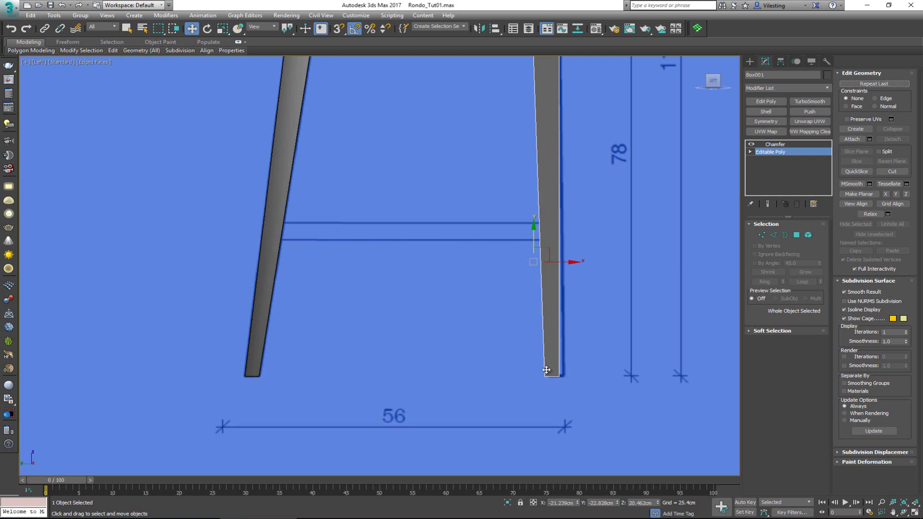
{"action": "key", "text": "1"}
{"action": "left_click_drag", "start_coordinate": [536, 366], "coordinate": [576, 376]}
{"action": "left_click", "coordinate": [762, 235]}
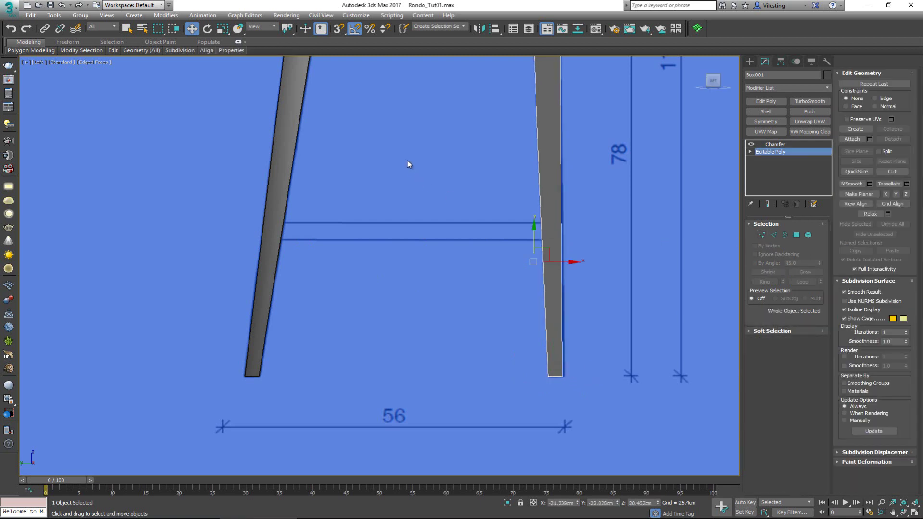
{"action": "scroll", "coordinate": [408, 161], "scroll_direction": "down", "scroll_amount": 2}
{"action": "middle_click_drag", "start_coordinate": [408, 161], "coordinate": [433, 246]}
{"action": "key", "text": "alt+w"}
{"action": "right_click", "coordinate": [559, 331]}
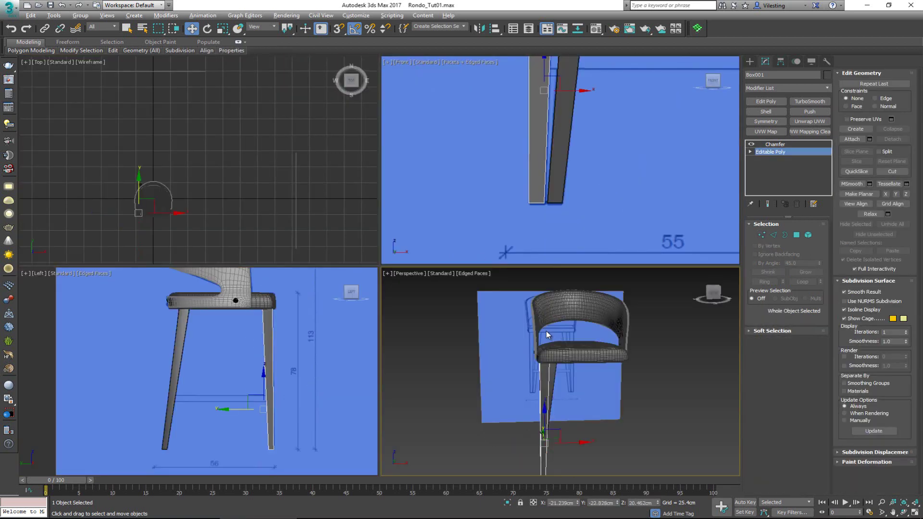
{"action": "left_click", "coordinate": [514, 345]}
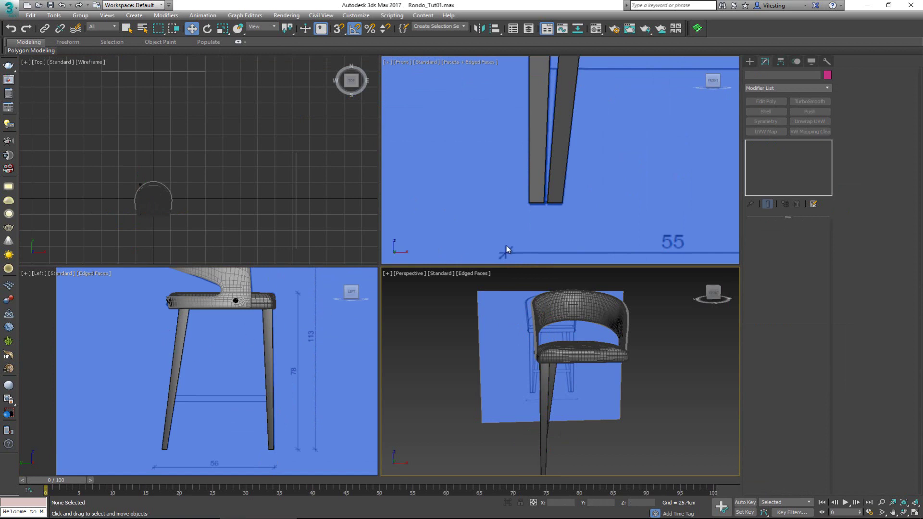
Try to block out the crossbar with a box about 55 cm wide drawn over the front blueprint.
{"action": "middle_click_drag", "start_coordinate": [599, 63], "coordinate": [532, 160]}
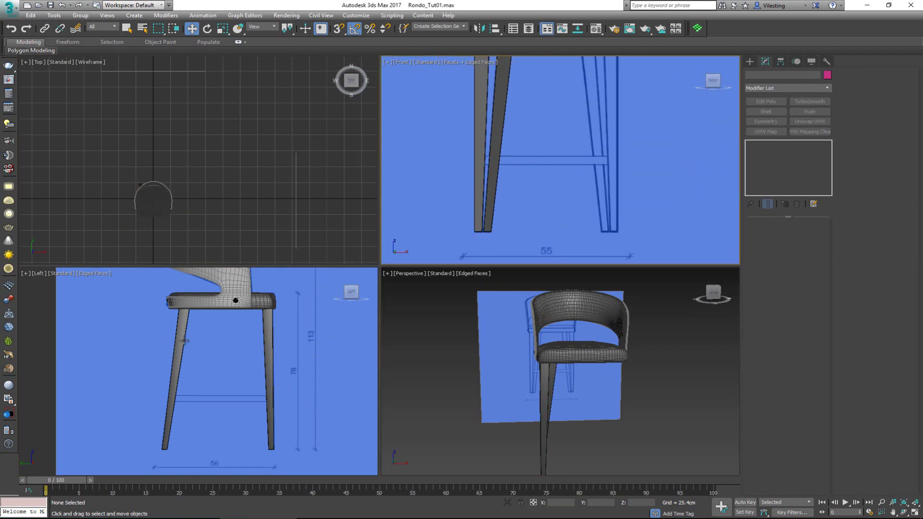
{"action": "left_click", "coordinate": [748, 61]}
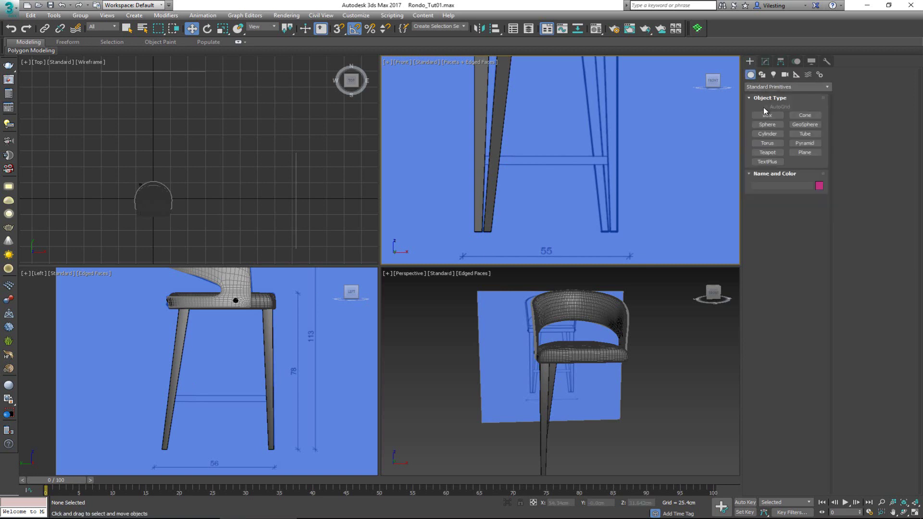
{"action": "left_click", "coordinate": [767, 115]}
{"action": "left_click_drag", "start_coordinate": [459, 157], "coordinate": [627, 166]}
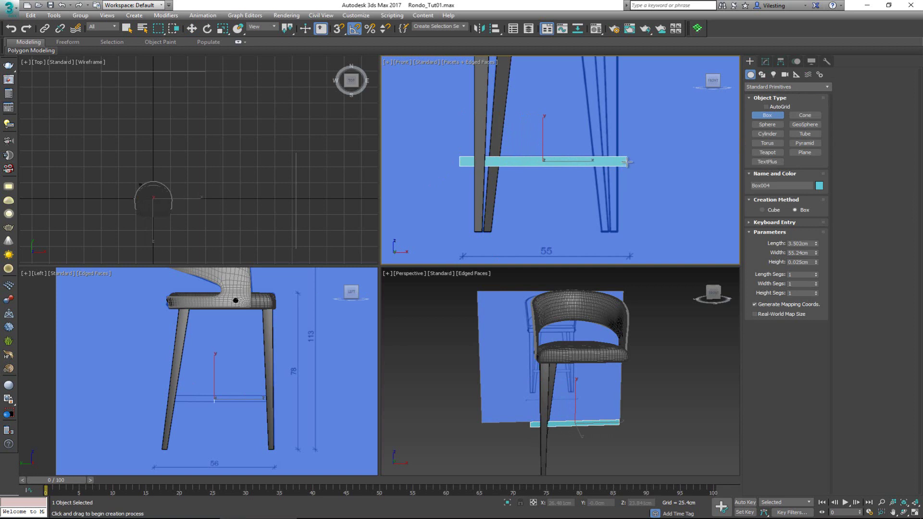
{"action": "left_click", "coordinate": [614, 70]}
{"action": "key", "text": "w"}
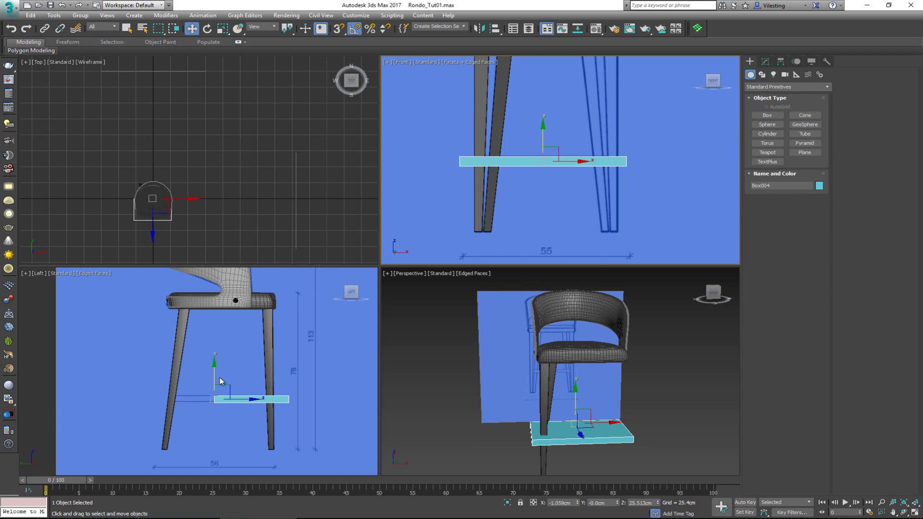
Examine in the reference photo of the bar stool how the crossbars join the legs, and close the photo.
{"action": "middle_click_drag", "start_coordinate": [248, 323], "coordinate": [236, 341]}
{"action": "left_click", "coordinate": [229, 391]}
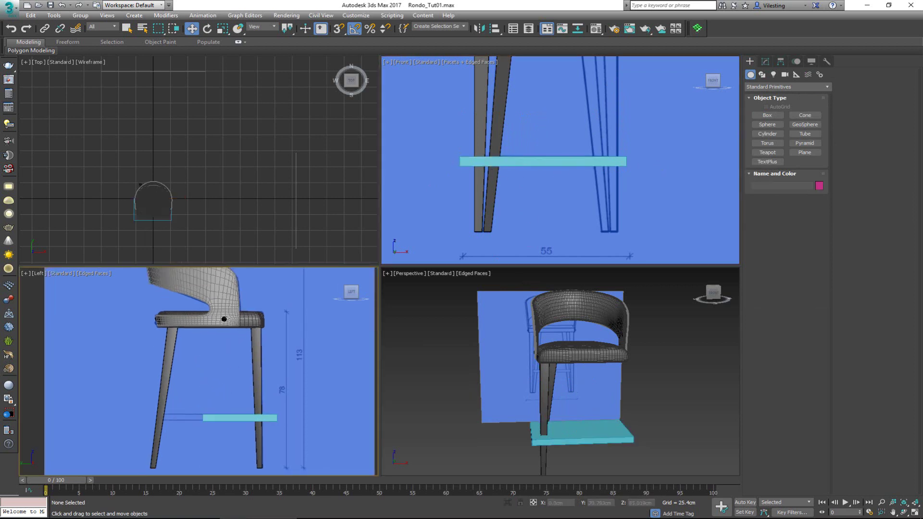
{"action": "left_click", "coordinate": [180, 518]}
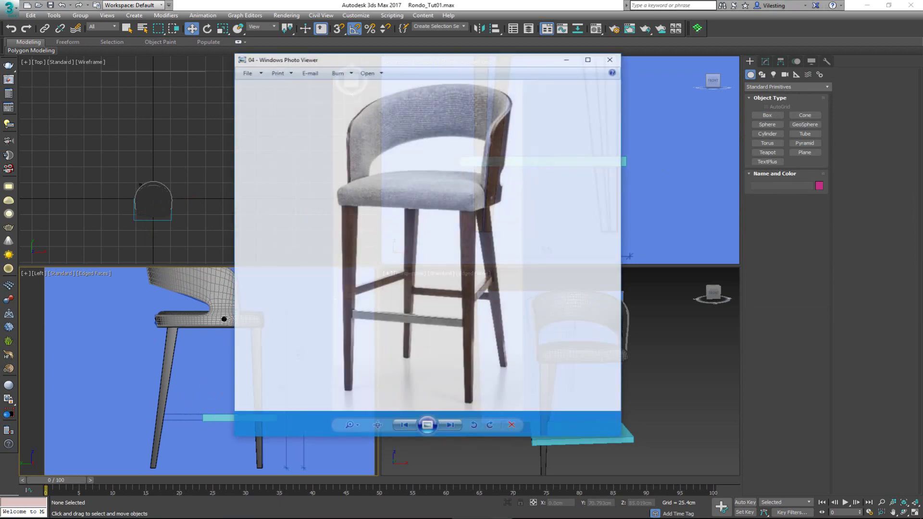
{"action": "scroll", "coordinate": [356, 319], "scroll_direction": "up", "scroll_amount": 2}
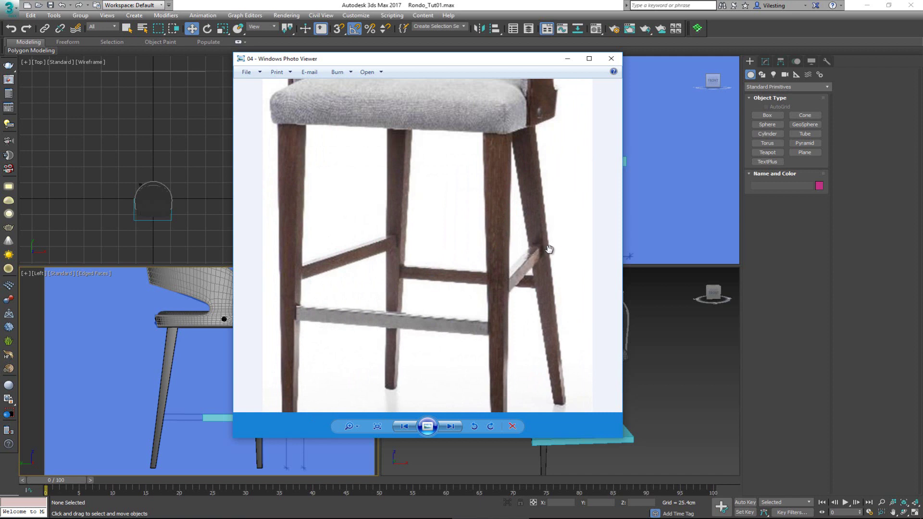
{"action": "left_click", "coordinate": [609, 59]}
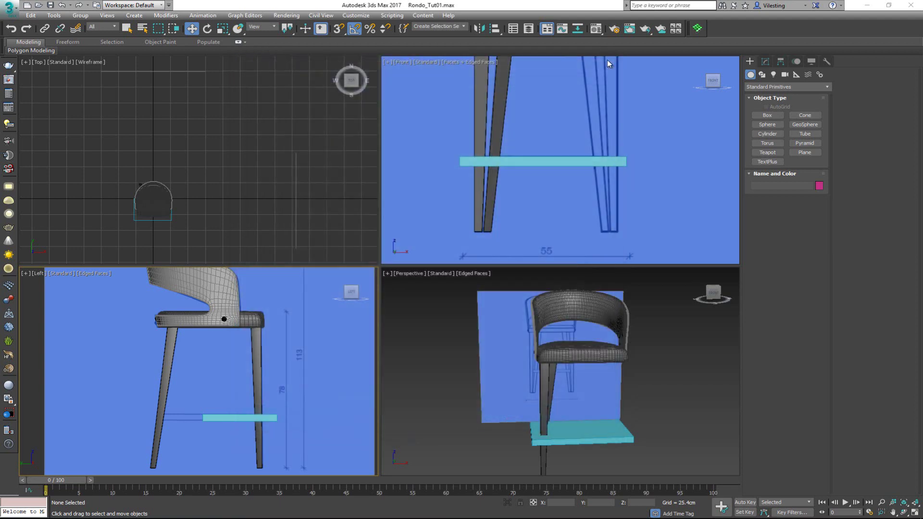
Delete the trial crossbar box.
{"action": "left_click", "coordinate": [574, 432]}
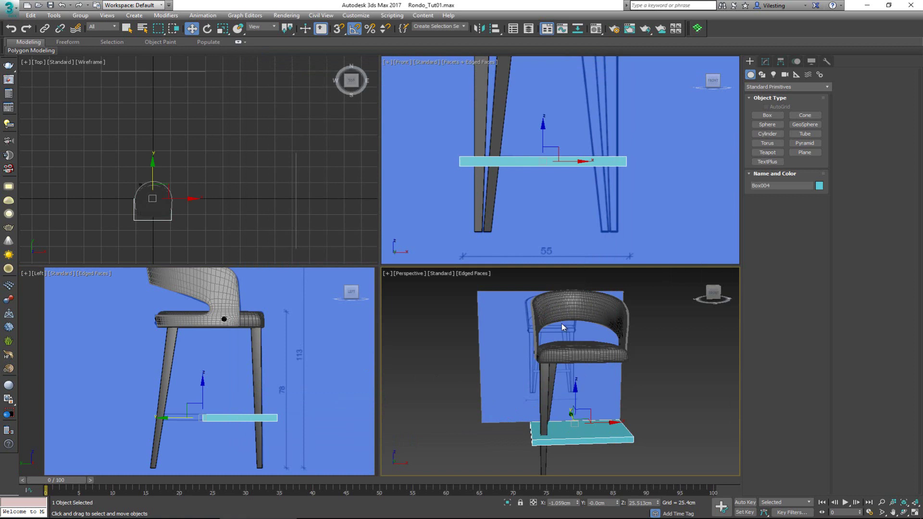
{"action": "key", "text": "Delete"}
{"action": "middle_click_drag", "start_coordinate": [487, 156], "coordinate": [499, 174]}
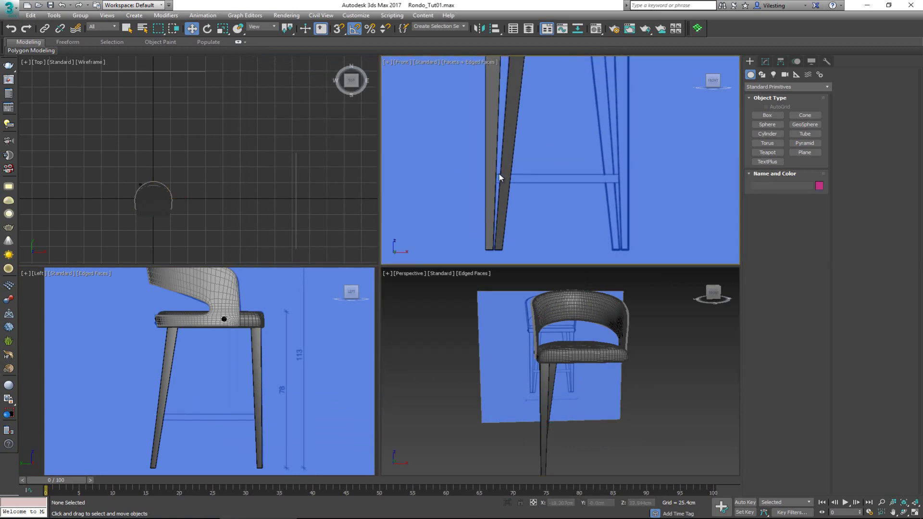
{"action": "middle_click_drag", "start_coordinate": [228, 371], "coordinate": [227, 343]}
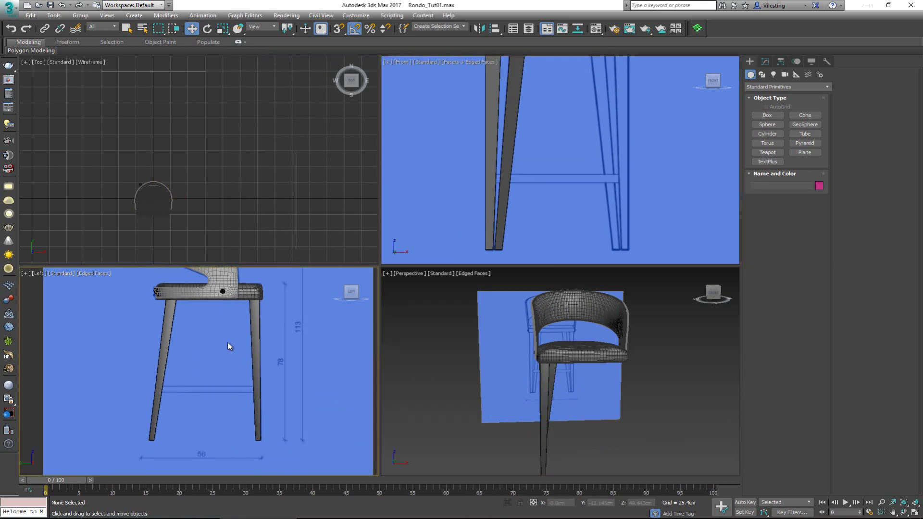
{"action": "middle_click_drag", "start_coordinate": [591, 376], "coordinate": [568, 355]}
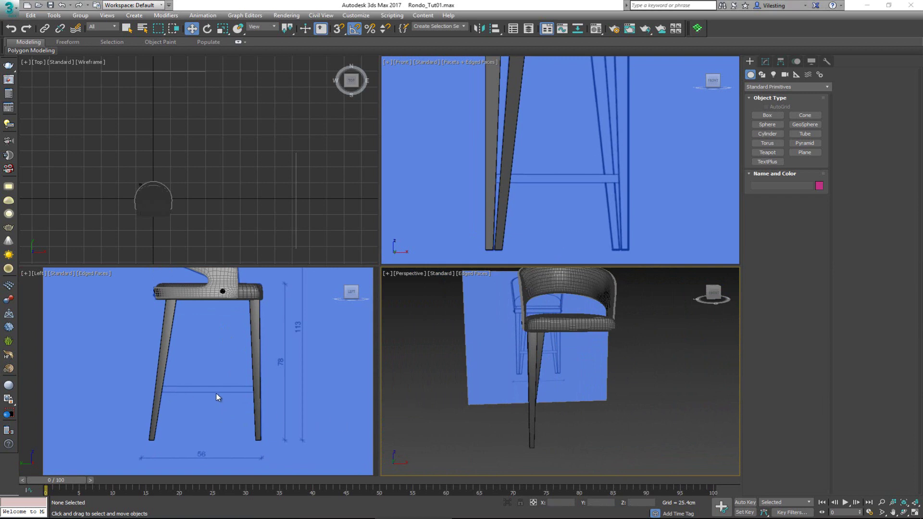
Select the front and rear legs together in the side view and inspect them in the perspective view.
{"action": "scroll", "coordinate": [215, 393], "scroll_direction": "up", "scroll_amount": 5}
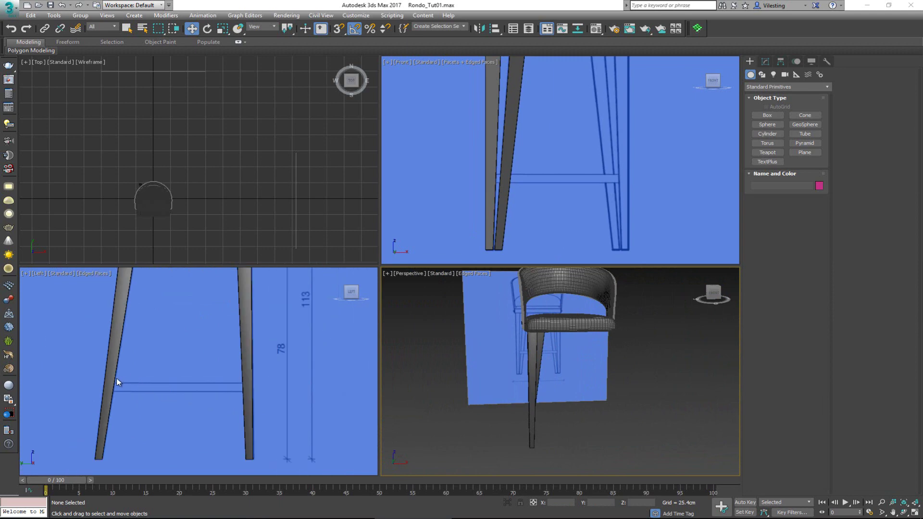
{"action": "left_click", "coordinate": [110, 381]}
{"action": "key", "text": "alt+w"}
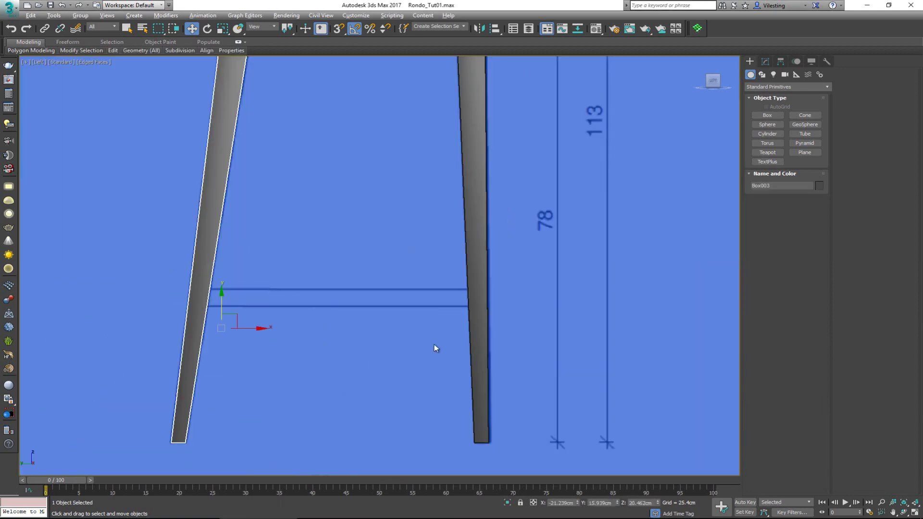
{"action": "left_click", "coordinate": [473, 308], "text": "ctrl"}
{"action": "key", "text": "alt+w"}
{"action": "right_click", "coordinate": [670, 406]}
{"action": "key", "text": "alt+w"}
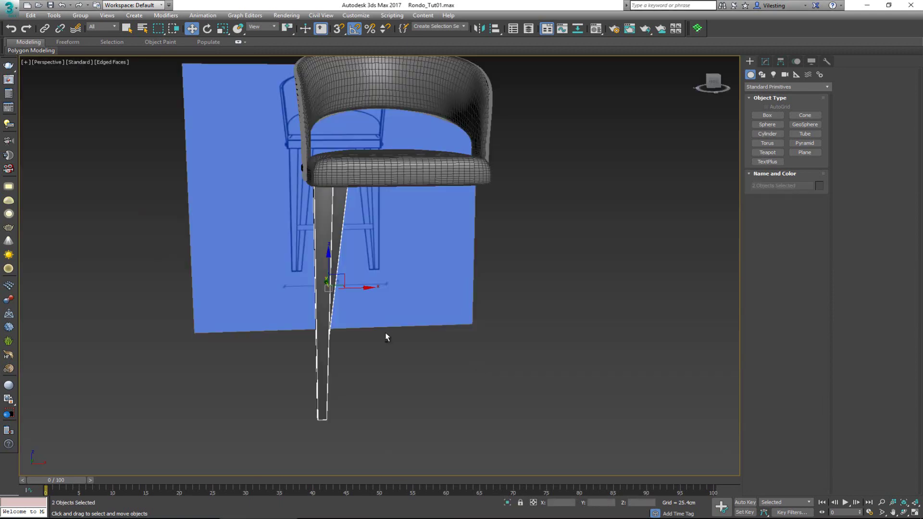
Move the rear leg's top vertices inward so the leg's top sits fully beneath the shell, and leave vertex editing.
{"action": "middle_click_drag", "start_coordinate": [385, 332], "coordinate": [312, 304], "text": "alt"}
{"action": "left_click", "coordinate": [300, 314]}
{"action": "left_click", "coordinate": [297, 301]}
{"action": "scroll", "coordinate": [297, 300], "scroll_direction": "up", "scroll_amount": 4}
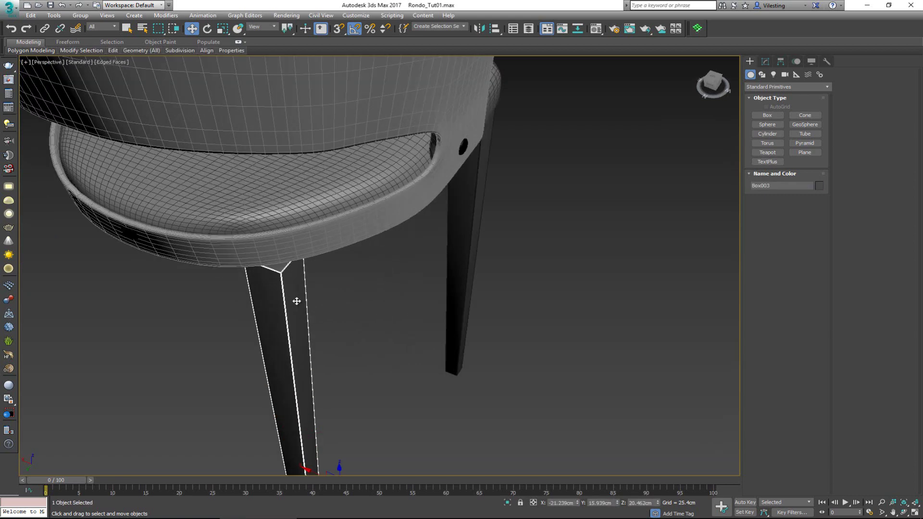
{"action": "key", "text": "1"}
{"action": "left_click_drag", "start_coordinate": [209, 296], "coordinate": [210, 295]}
{"action": "middle_click_drag", "start_coordinate": [223, 291], "coordinate": [294, 267], "text": "alt"}
{"action": "left_click_drag", "start_coordinate": [262, 251], "coordinate": [225, 245]}
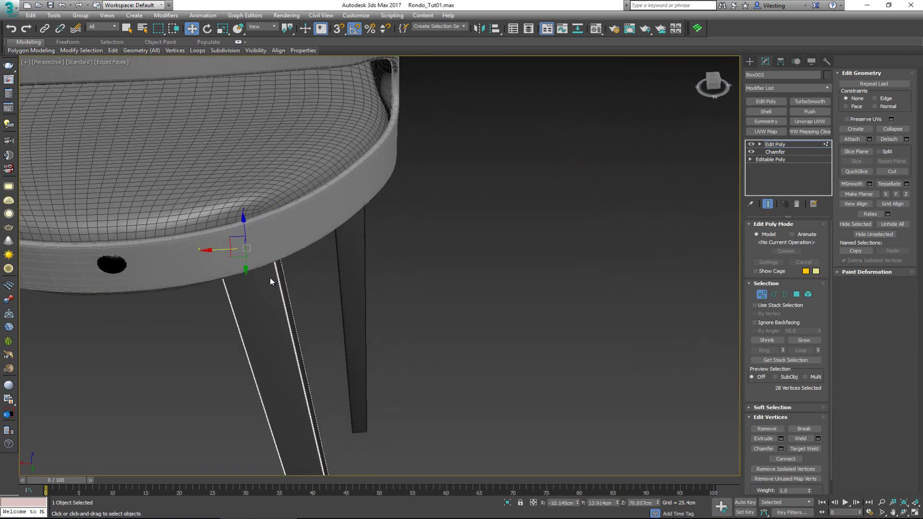
{"action": "middle_click_drag", "start_coordinate": [270, 278], "coordinate": [64, 195], "text": "alt"}
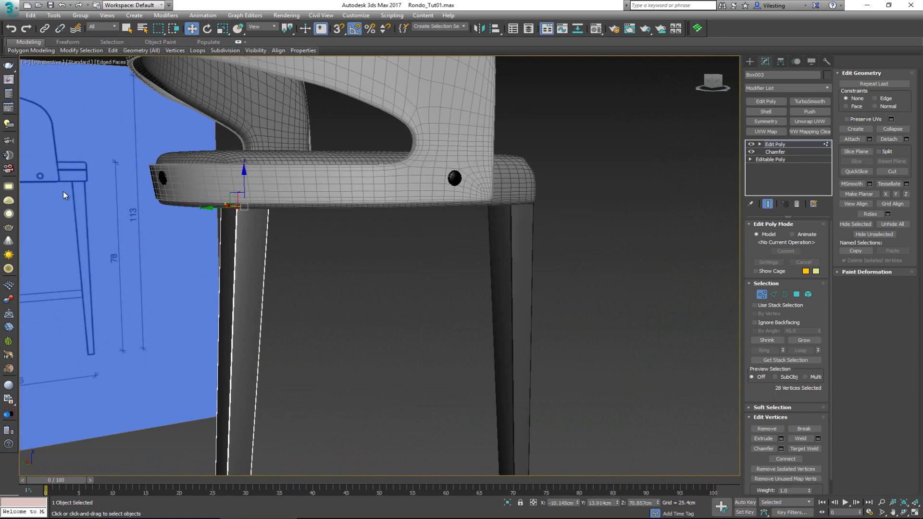
{"action": "left_click", "coordinate": [761, 294]}
Attach the front leg to the rear leg's Edit Poly object.
{"action": "scroll", "coordinate": [318, 239], "scroll_direction": "down", "scroll_amount": 5}
{"action": "scroll", "coordinate": [604, 201], "scroll_direction": "up", "scroll_amount": 3}
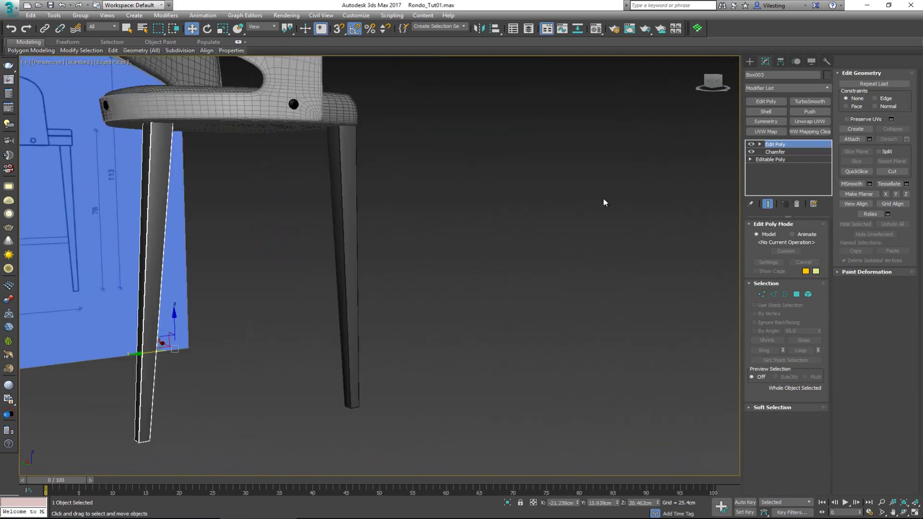
{"action": "left_click", "coordinate": [845, 140]}
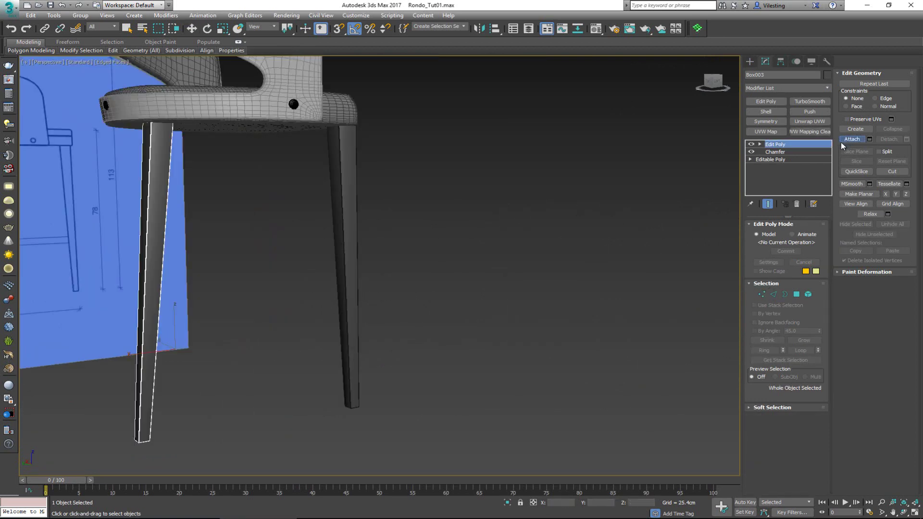
{"action": "left_click", "coordinate": [339, 293]}
{"action": "key", "text": "w"}
{"action": "key", "text": "alt+w"}
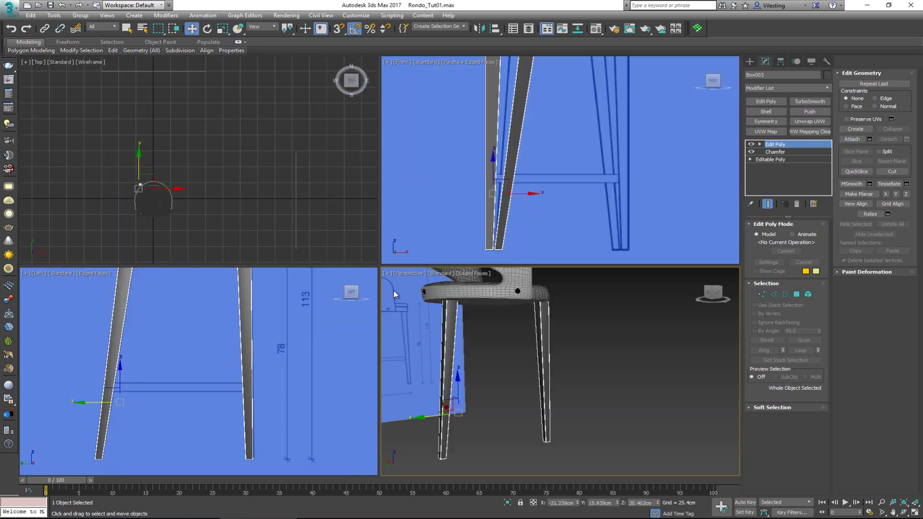
Add two edge loops around the slanted rear leg with Swift Loop at the crossbar's blueprint lines in the side view.
{"action": "right_click", "coordinate": [513, 208]}
{"action": "key", "text": "alt+w"}
{"action": "key", "text": "alt+w"}
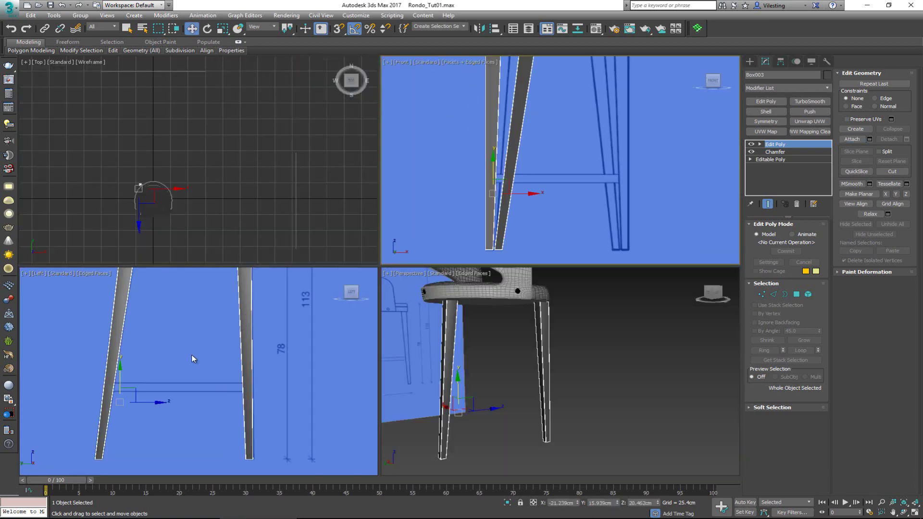
{"action": "right_click", "coordinate": [191, 355]}
{"action": "key", "text": "alt+w"}
{"action": "scroll", "coordinate": [237, 307], "scroll_direction": "up", "scroll_amount": 4}
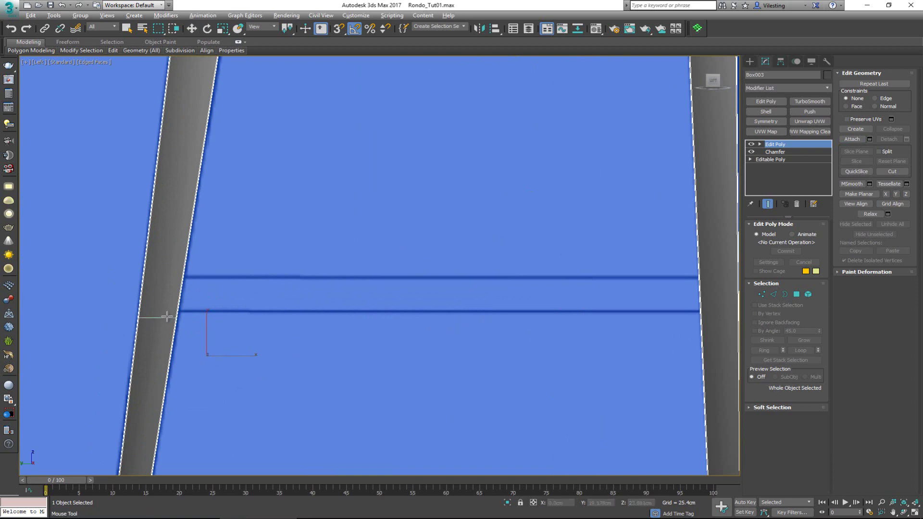
{"action": "key", "text": "2"}
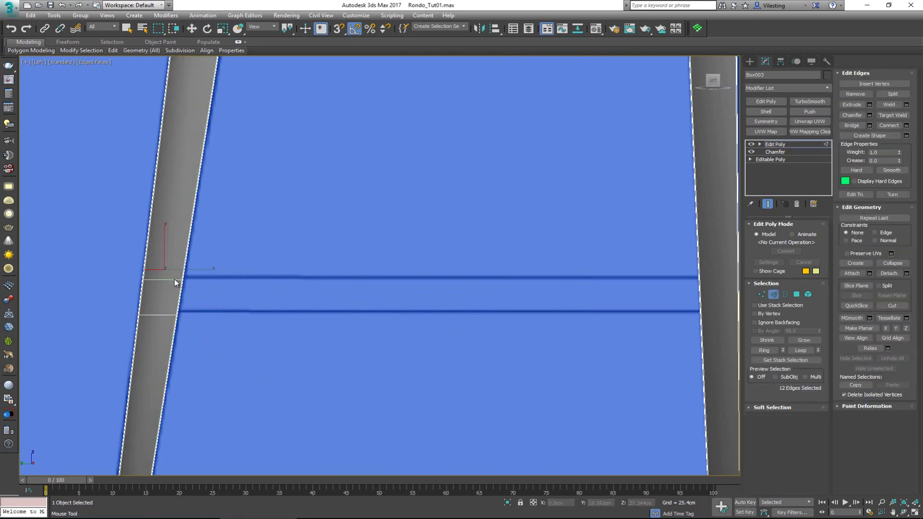
{"action": "key", "text": "w"}
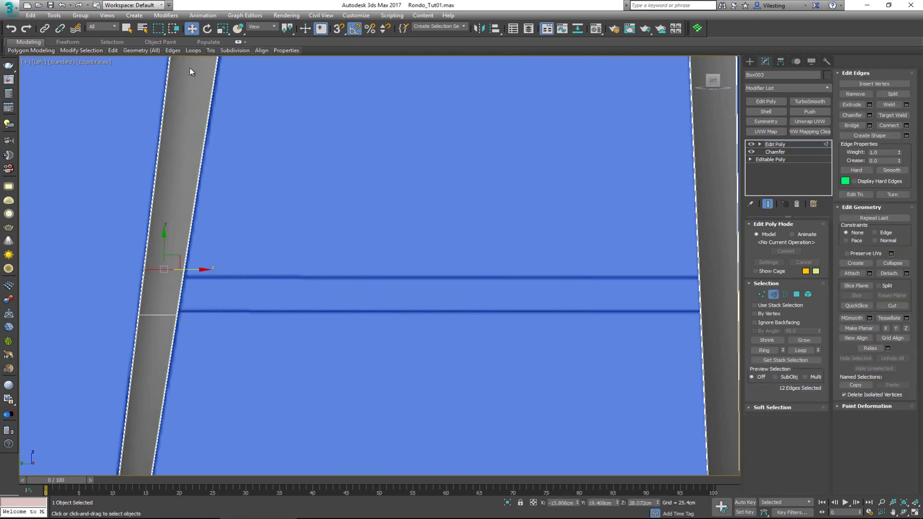
{"action": "left_click", "coordinate": [239, 42]}
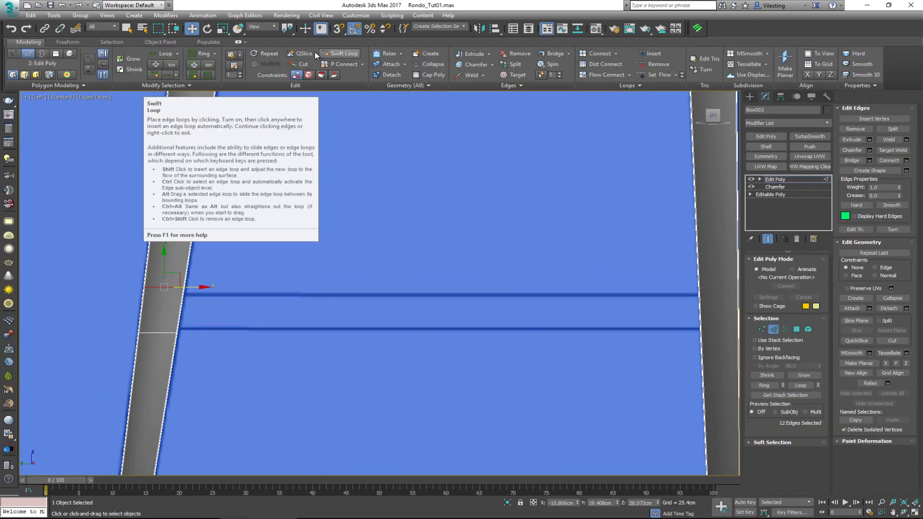
{"action": "left_click", "coordinate": [239, 42]}
Add two matching edge loops around the straighter front leg at the crossbar's upper and lower blueprint lines.
{"action": "middle_click_drag", "start_coordinate": [315, 196], "coordinate": [250, 206]}
{"action": "key", "text": "alt+s"}
{"action": "left_click", "coordinate": [500, 239]}
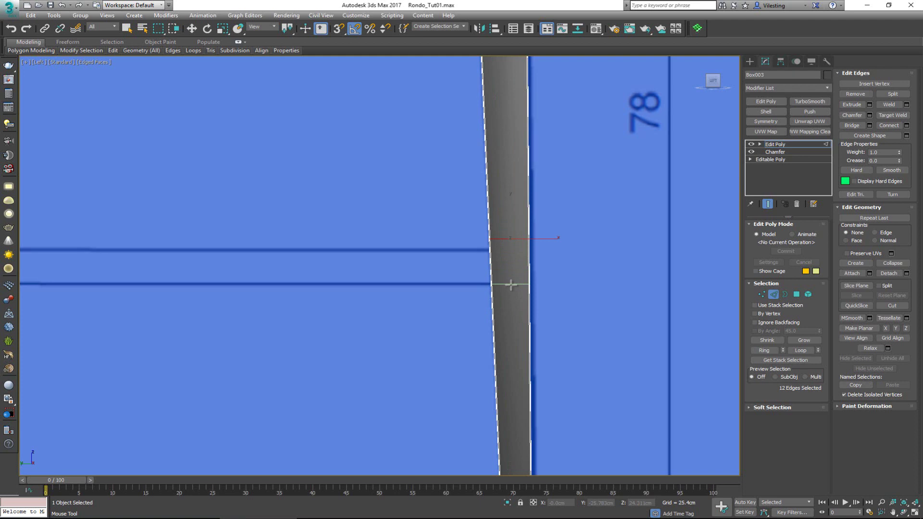
{"action": "left_click", "coordinate": [514, 249]}
{"action": "left_click", "coordinate": [511, 287]}
{"action": "key", "text": "w"}
{"action": "middle_click_drag", "start_coordinate": [160, 229], "coordinate": [455, 238]}
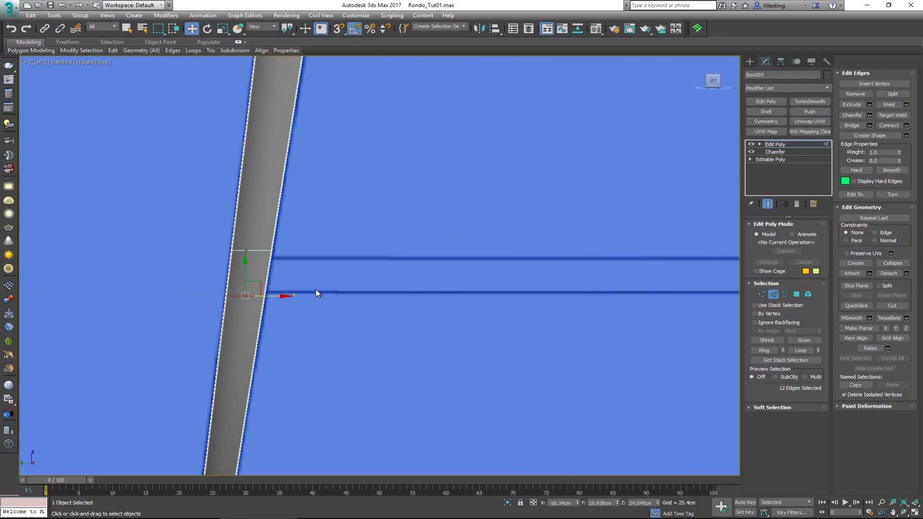
Slide the rear leg's two loops along its edges, snapping them to the heights of the front leg's loops, and leave edge editing.
{"action": "scroll", "coordinate": [320, 292], "scroll_direction": "down", "scroll_amount": 5}
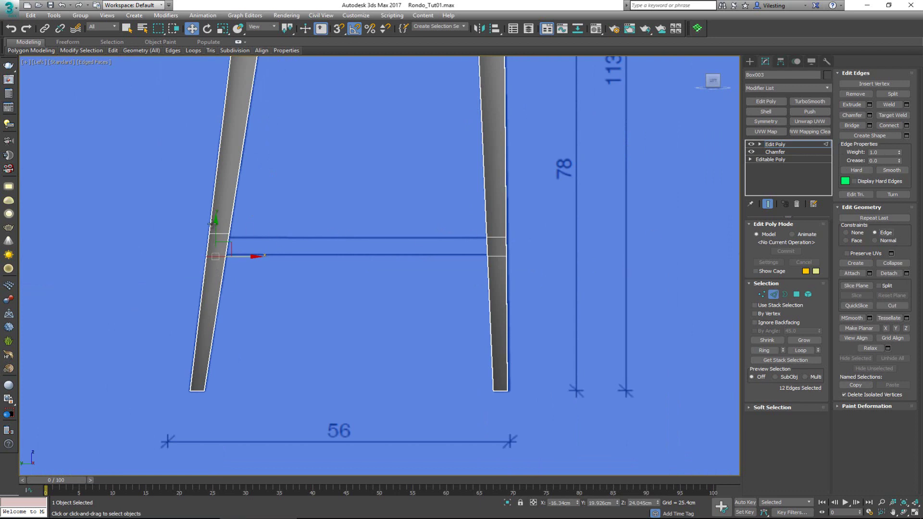
{"action": "left_click_drag", "start_coordinate": [213, 223], "coordinate": [510, 258]}
{"action": "key", "text": "s"}
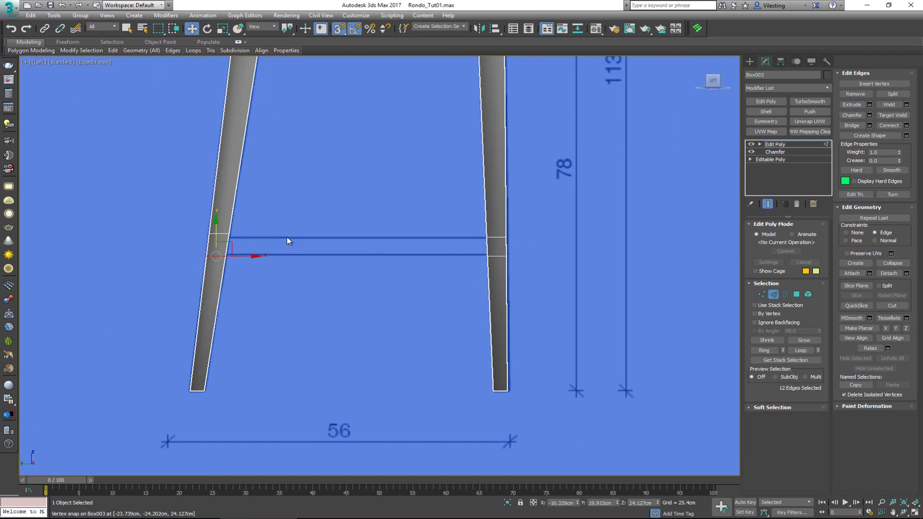
{"action": "double_click", "coordinate": [220, 236]}
{"action": "left_click_drag", "start_coordinate": [219, 212], "coordinate": [488, 237]}
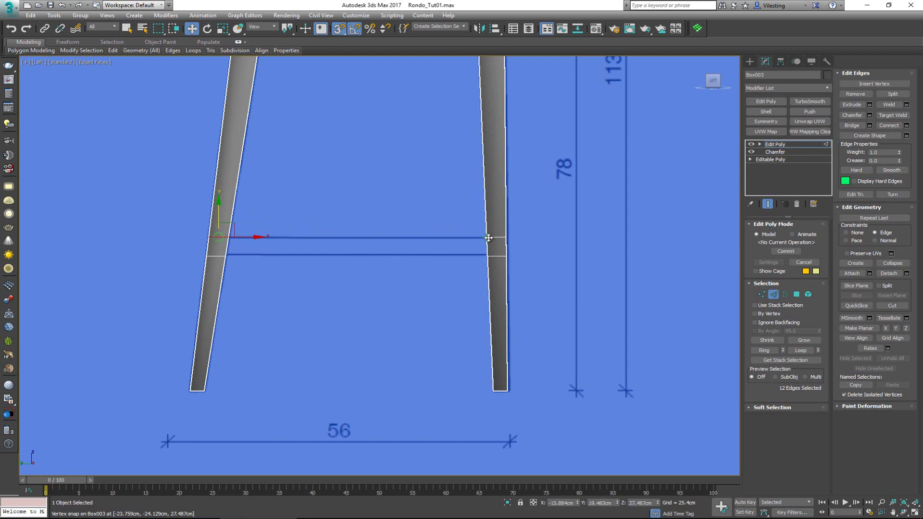
{"action": "left_click", "coordinate": [775, 294]}
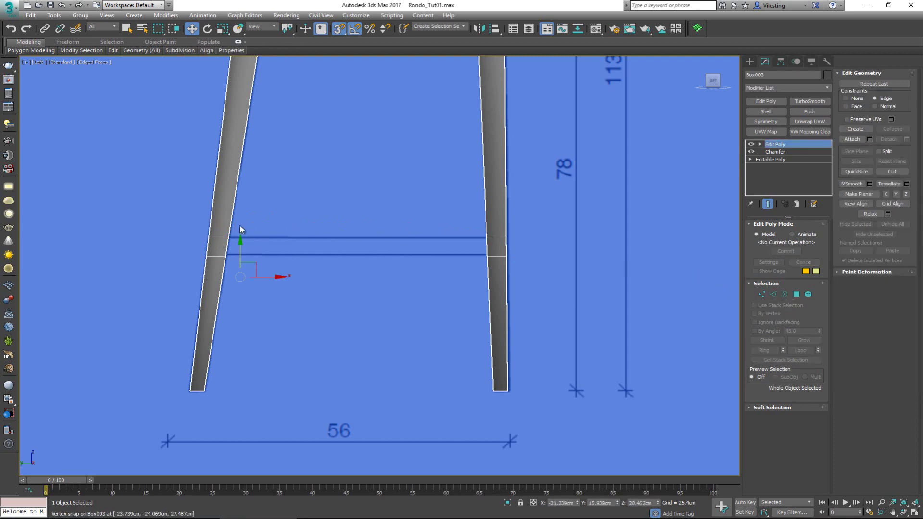
Select the facing inner polygons between the new loops on the front and rear legs in the perspective view.
{"action": "scroll", "coordinate": [222, 244], "scroll_direction": "up", "scroll_amount": 4}
{"action": "key", "text": "alt+w"}
{"action": "middle_click", "coordinate": [530, 345]}
{"action": "key", "text": "alt+w"}
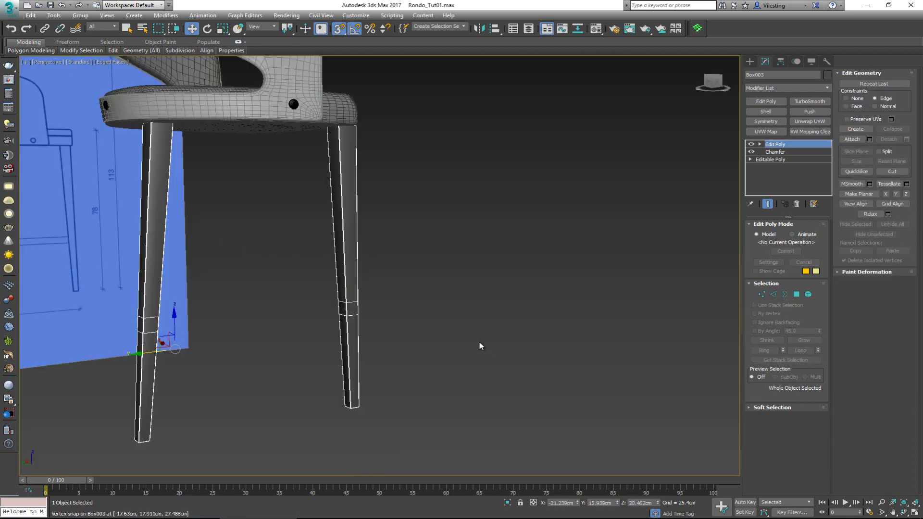
{"action": "mouse_move", "coordinate": [480, 342]}
{"action": "middle_mouse_down", "text": "alt"}
{"action": "mouse_move", "coordinate": [489, 331]}
{"action": "mouse_move", "coordinate": [496, 337]}
{"action": "middle_mouse_up", "text": "alt"}
{"action": "scroll", "coordinate": [278, 312], "scroll_direction": "up", "scroll_amount": 4}
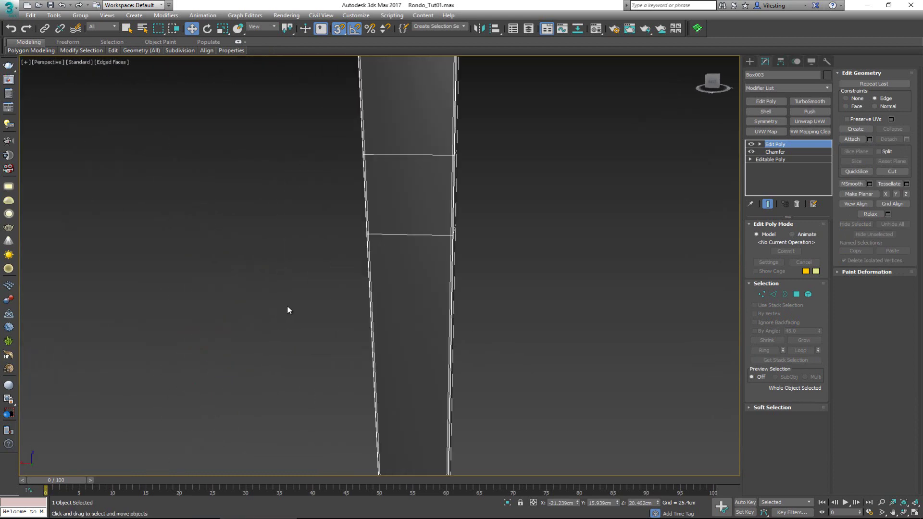
{"action": "scroll", "coordinate": [309, 301], "scroll_direction": "down", "scroll_amount": 2}
{"action": "key", "text": "4"}
{"action": "left_click", "coordinate": [345, 261]}
{"action": "scroll", "coordinate": [319, 264], "scroll_direction": "down", "scroll_amount": 4}
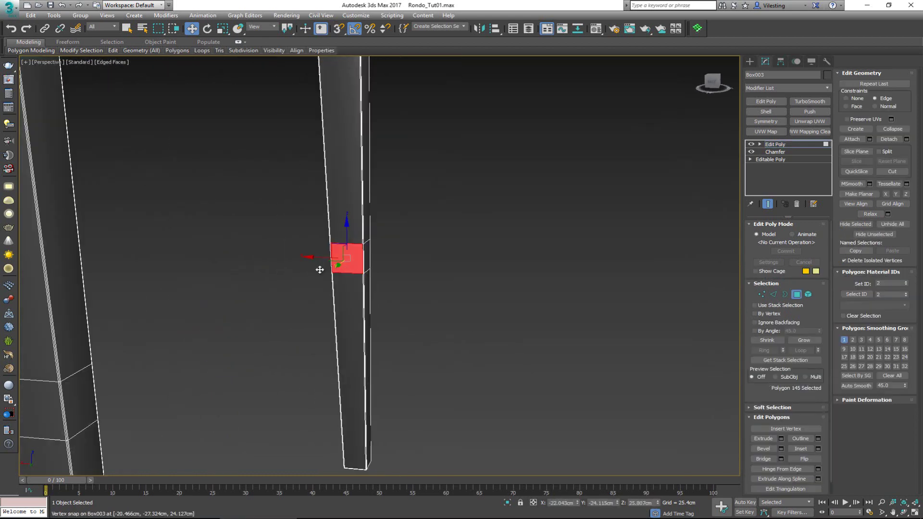
{"action": "left_click", "coordinate": [117, 221]}
{"action": "scroll", "coordinate": [200, 223], "scroll_direction": "up", "scroll_amount": 3}
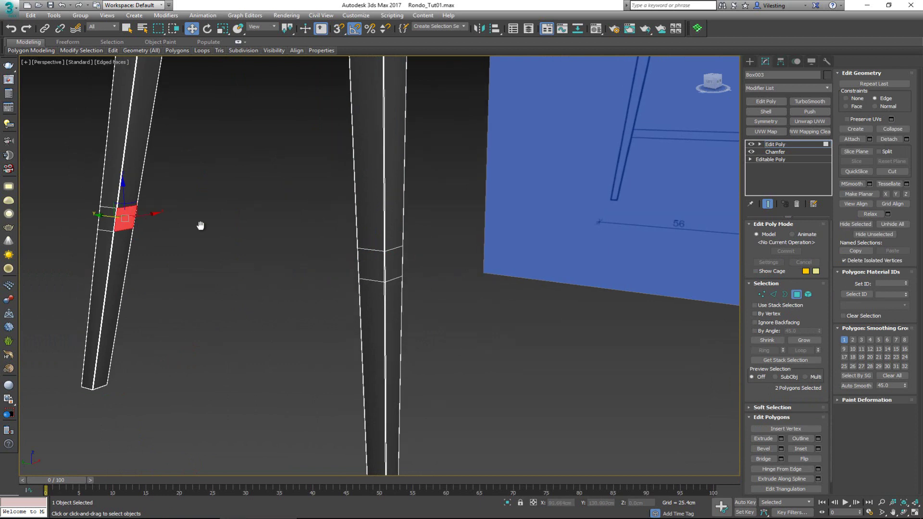
{"action": "scroll", "coordinate": [226, 233], "scroll_direction": "up", "scroll_amount": 3}
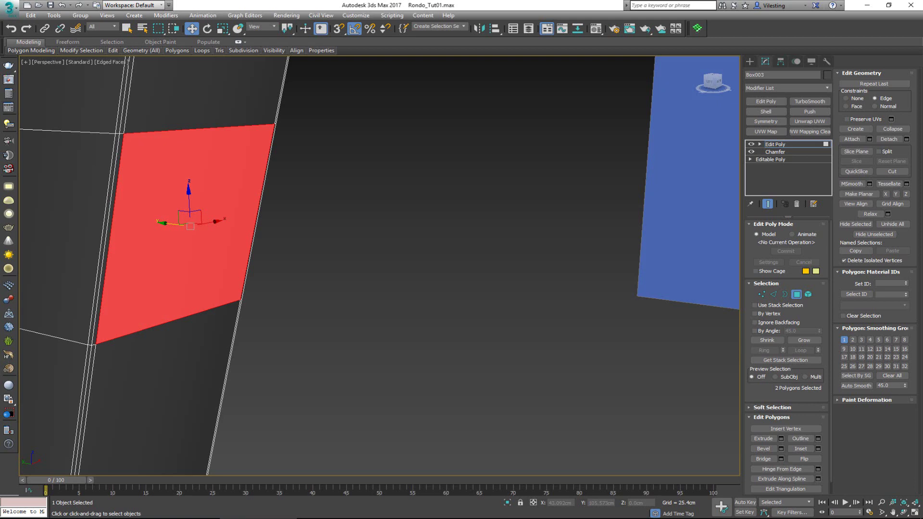
Switch to the stool reference photo in Windows Photo Viewer and examine how the crossbars meet the legs.
{"action": "key", "text": "alt+Tab"}
{"action": "scroll", "coordinate": [348, 321], "scroll_direction": "up", "scroll_amount": 4}
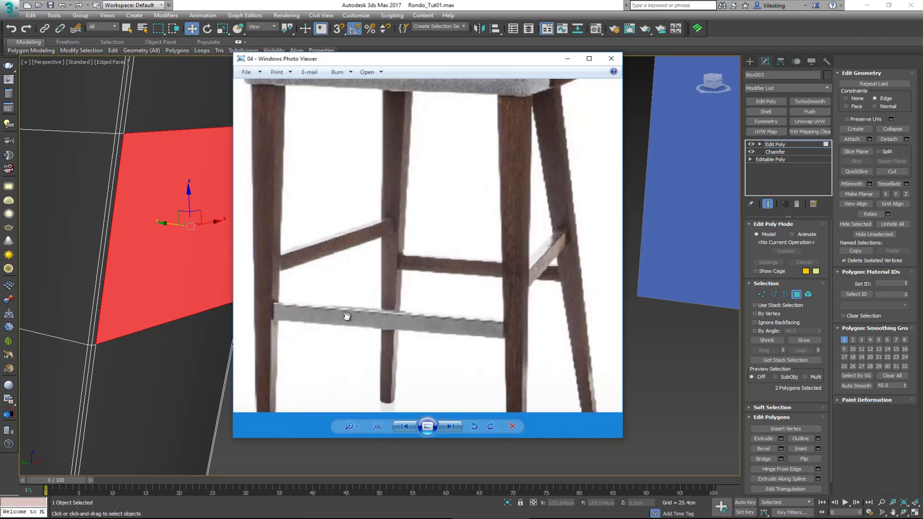
{"action": "scroll", "coordinate": [346, 316], "scroll_direction": "up", "scroll_amount": 2}
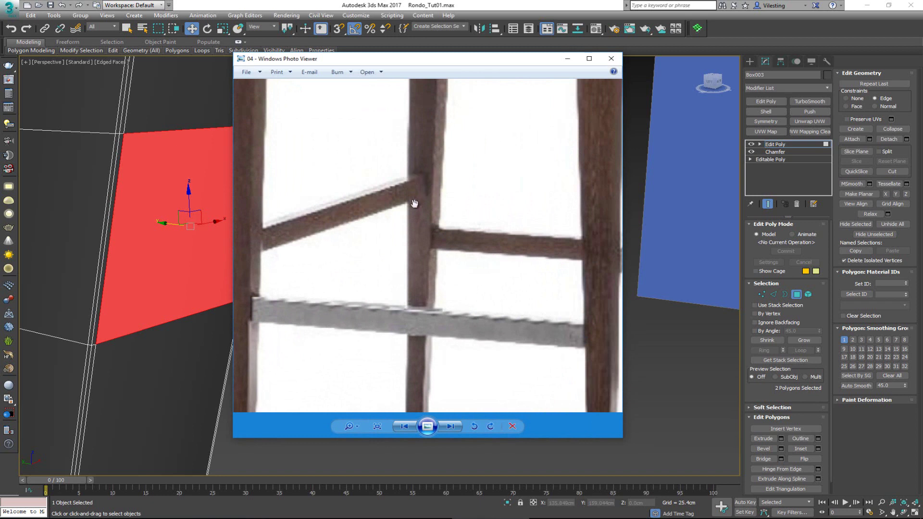
{"action": "left_click", "coordinate": [569, 60]}
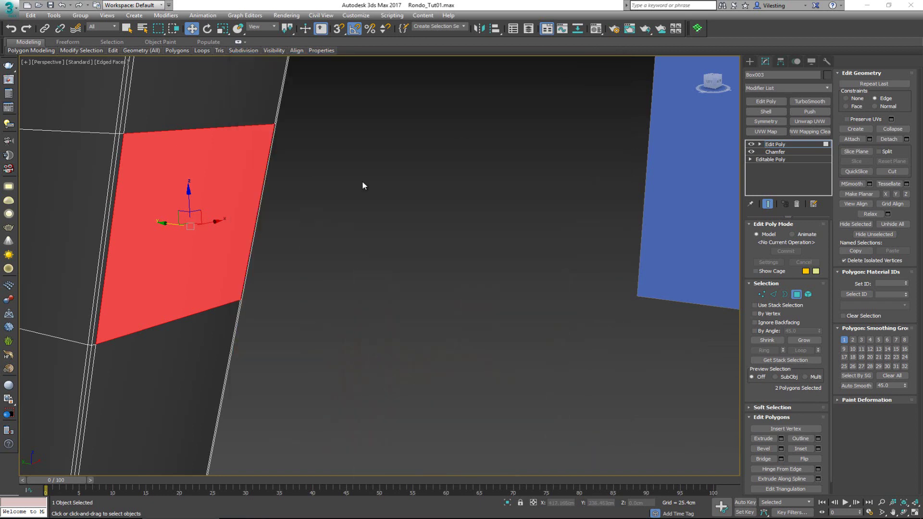
Inset the two selected leg polygons slightly so the crossbar profile sits within each leg's face.
{"action": "left_click", "coordinate": [801, 449]}
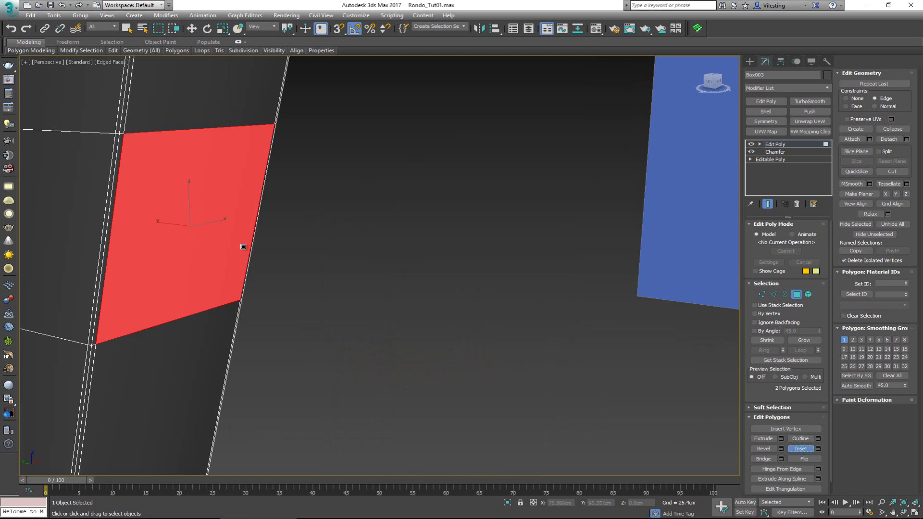
{"action": "left_click_drag", "start_coordinate": [212, 243], "coordinate": [212, 244]}
{"action": "mouse_move", "coordinate": [256, 251]}
{"action": "middle_mouse_down", "text": "alt"}
{"action": "mouse_move", "coordinate": [270, 253]}
{"action": "mouse_move", "coordinate": [261, 253]}
{"action": "middle_mouse_up", "text": "alt"}
{"action": "scroll", "coordinate": [293, 252], "scroll_direction": "down", "scroll_amount": 5}
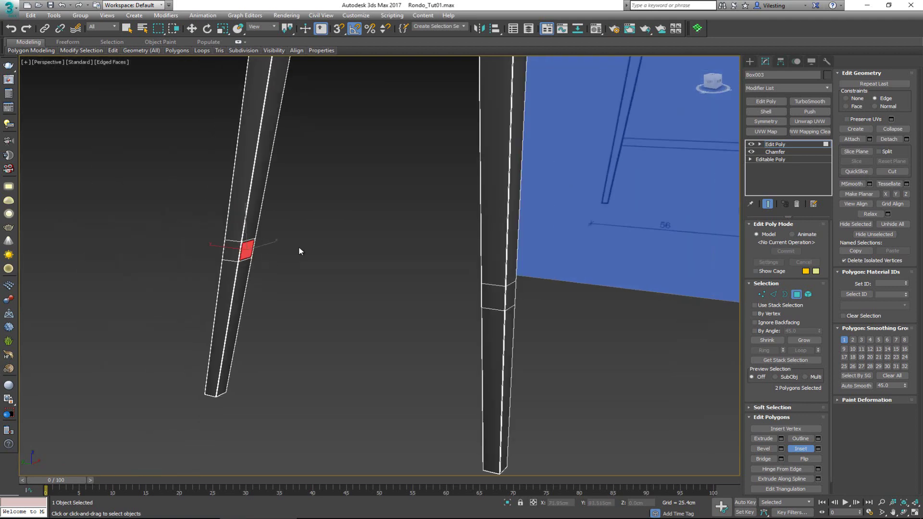
{"action": "scroll", "coordinate": [307, 250], "scroll_direction": "down", "scroll_amount": 4}
{"action": "scroll", "coordinate": [277, 255], "scroll_direction": "up", "scroll_amount": 8}
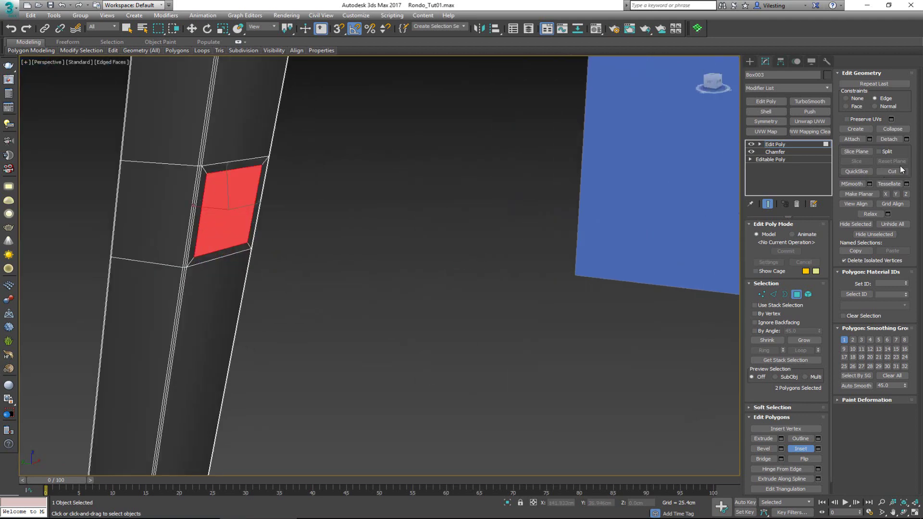
Bridge the two inset polygons with one segment to form the side crossbar between the legs.
{"action": "left_click", "coordinate": [781, 449]}
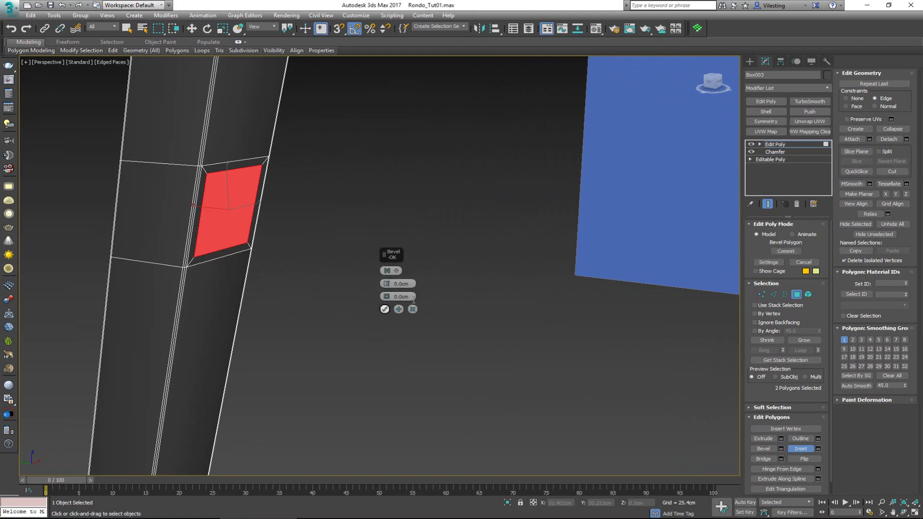
{"action": "left_click", "coordinate": [413, 309]}
{"action": "scroll", "coordinate": [453, 267], "scroll_direction": "down", "scroll_amount": 5}
{"action": "middle_click_drag", "start_coordinate": [486, 263], "coordinate": [535, 267], "text": "alt"}
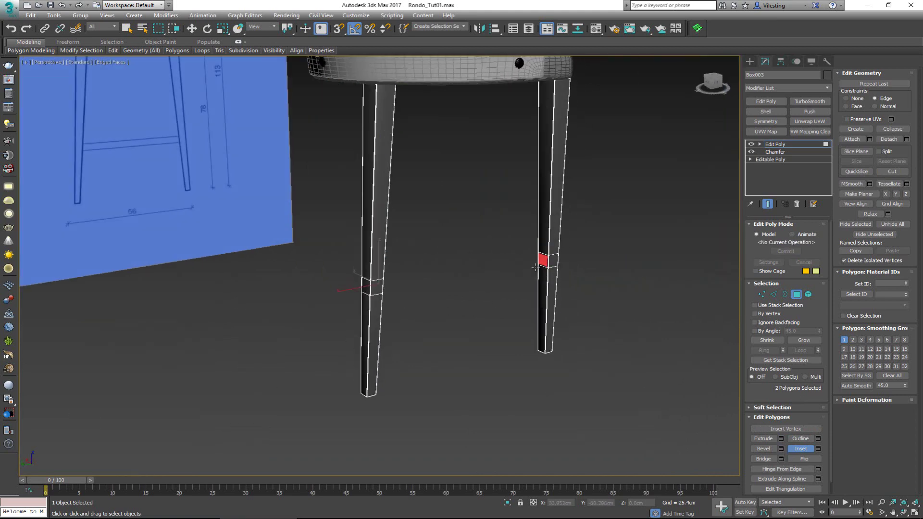
{"action": "key", "text": "w"}
{"action": "scroll", "coordinate": [502, 285], "scroll_direction": "up", "scroll_amount": 5}
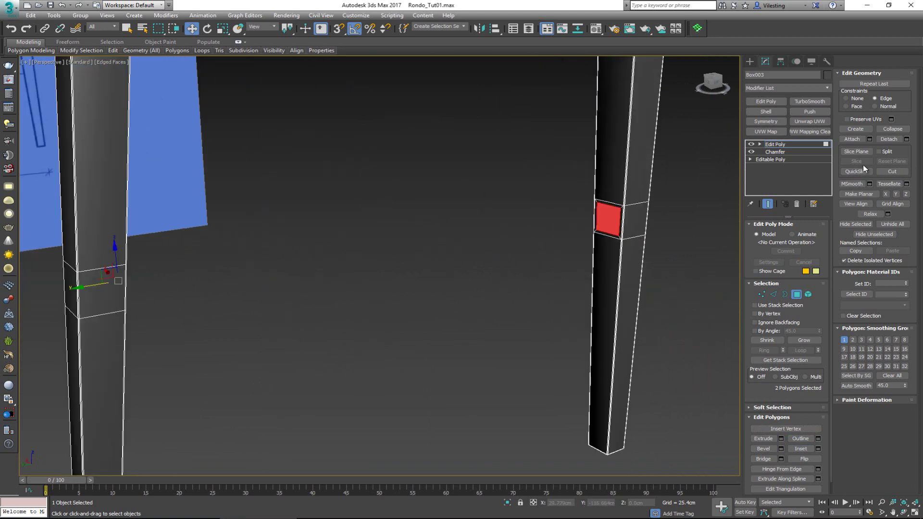
{"action": "left_click", "coordinate": [781, 459]}
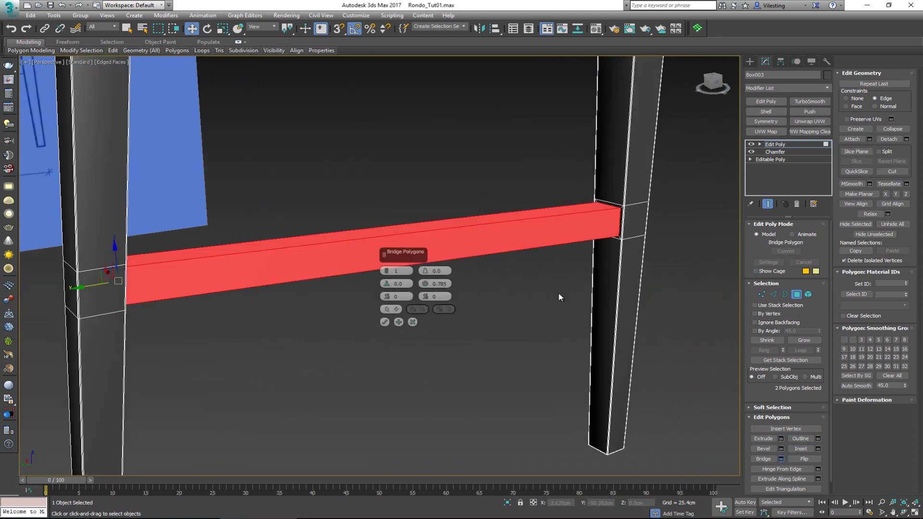
{"action": "left_click", "coordinate": [384, 323]}
{"action": "middle_click_drag", "start_coordinate": [451, 257], "coordinate": [377, 261], "text": "alt"}
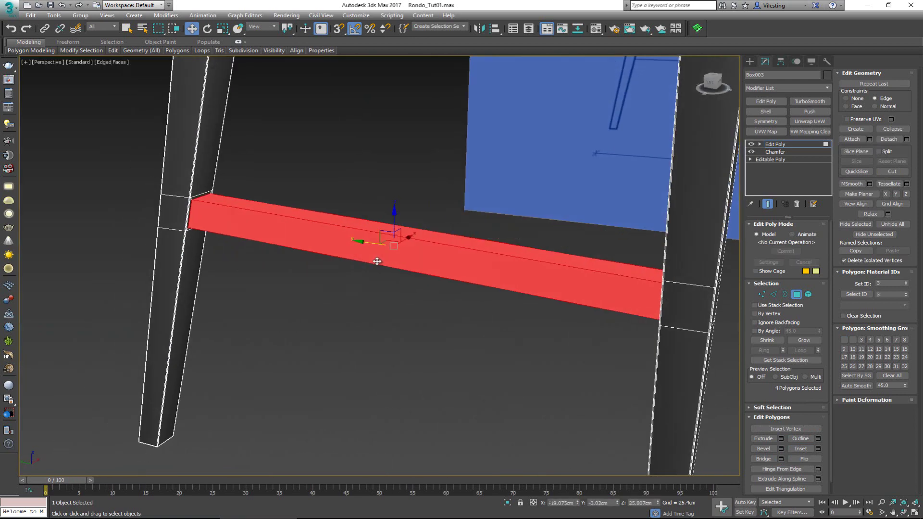
Detach the four selected crossbar polygons from the legs as a separate object named Object003 and leave polygon editing.
{"action": "scroll", "coordinate": [222, 234], "scroll_direction": "up", "scroll_amount": 6}
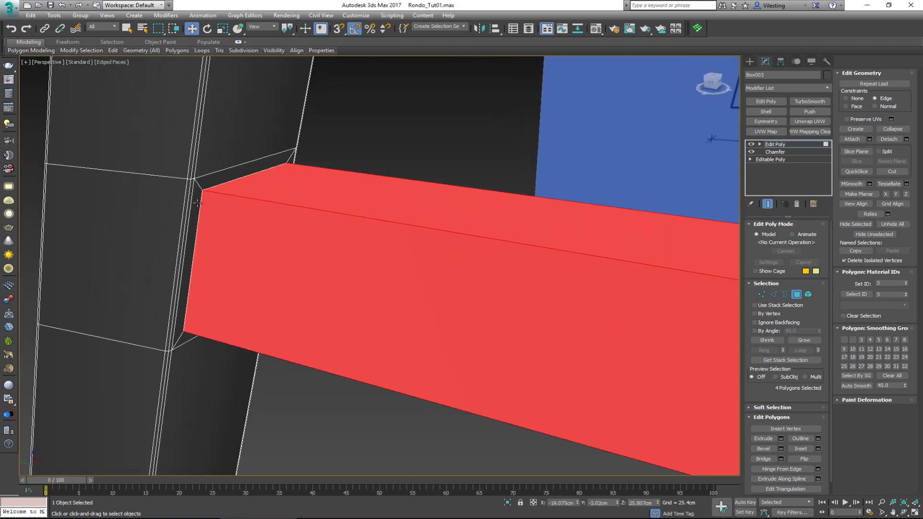
{"action": "scroll", "coordinate": [198, 204], "scroll_direction": "up", "scroll_amount": 2}
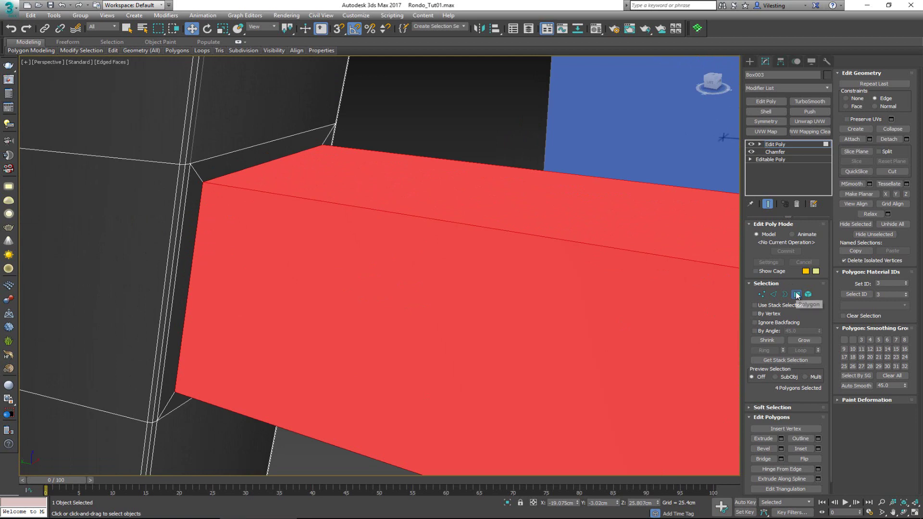
{"action": "scroll", "coordinate": [480, 258], "scroll_direction": "down", "scroll_amount": 4}
{"action": "scroll", "coordinate": [454, 235], "scroll_direction": "up", "scroll_amount": 5}
{"action": "scroll", "coordinate": [454, 235], "scroll_direction": "down", "scroll_amount": 6}
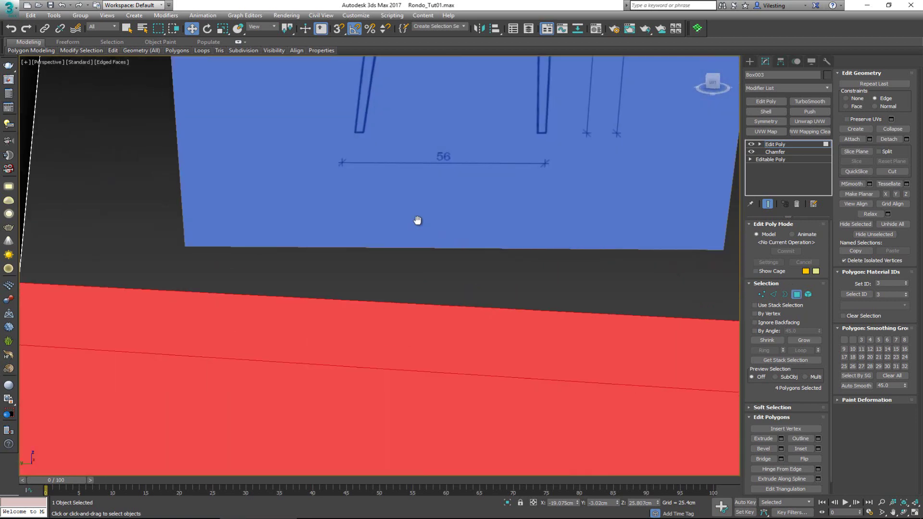
{"action": "left_click", "coordinate": [906, 139]}
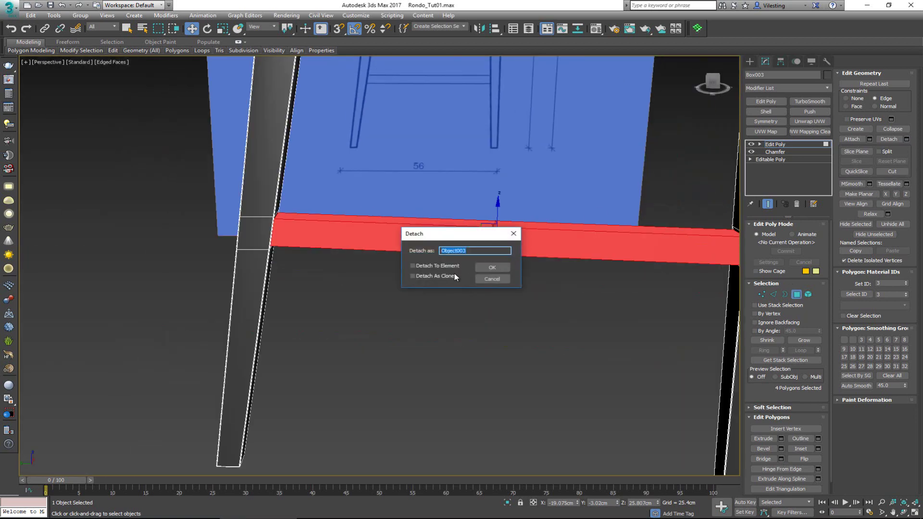
{"action": "left_click", "coordinate": [499, 270]}
{"action": "left_click", "coordinate": [797, 294]}
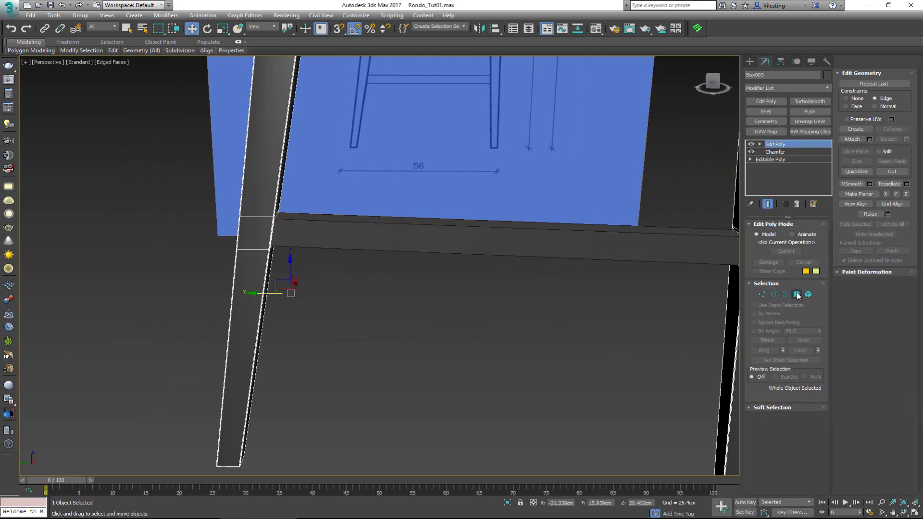
Examine the crossbar joint at the slanted leg and reopen the reference photo for comparison.
{"action": "middle_click_drag", "start_coordinate": [332, 222], "coordinate": [428, 232]}
{"action": "scroll", "coordinate": [428, 232], "scroll_direction": "up", "scroll_amount": 3}
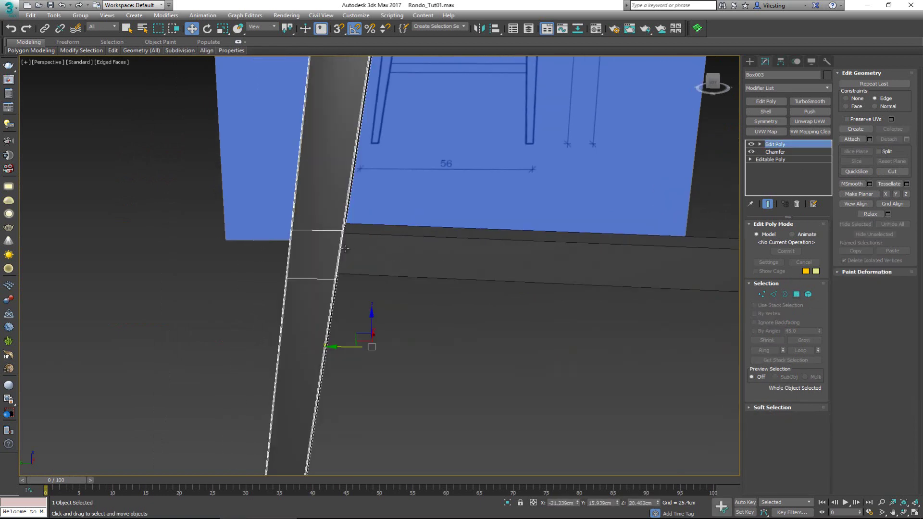
{"action": "mouse_move", "coordinate": [345, 249]}
{"action": "middle_mouse_down", "text": "alt"}
{"action": "mouse_move", "coordinate": [377, 245]}
{"action": "mouse_move", "coordinate": [362, 243]}
{"action": "middle_mouse_up", "text": "alt"}
{"action": "scroll", "coordinate": [388, 225], "scroll_direction": "up", "scroll_amount": 5}
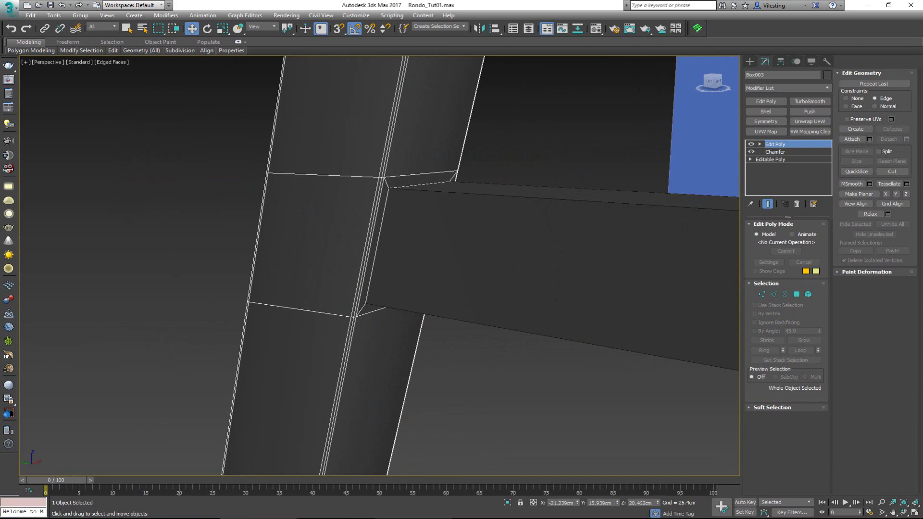
{"action": "left_click", "coordinate": [471, 518]}
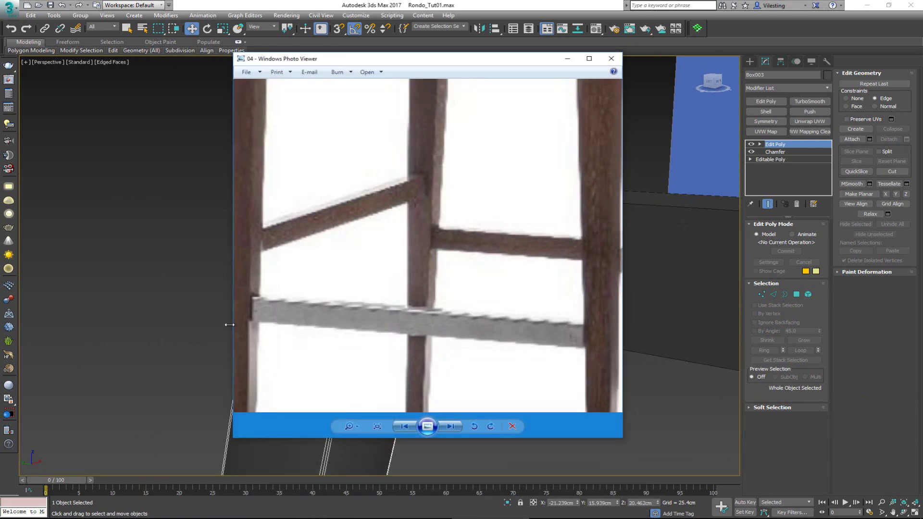
Examine how the crossbar meets the leg in the reference photo and return to the model.
{"action": "scroll", "coordinate": [259, 316], "scroll_direction": "up", "scroll_amount": 1}
{"action": "left_click_drag", "start_coordinate": [256, 306], "coordinate": [332, 290]}
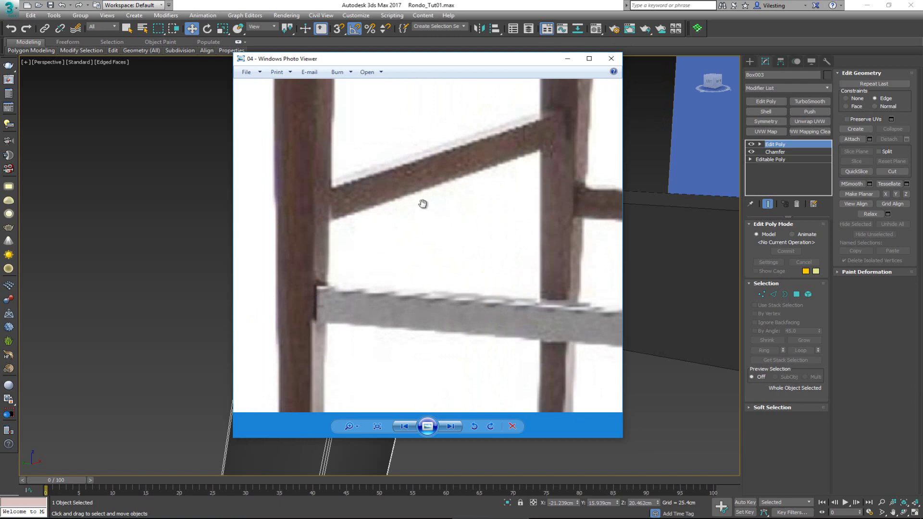
{"action": "left_click", "coordinate": [567, 58]}
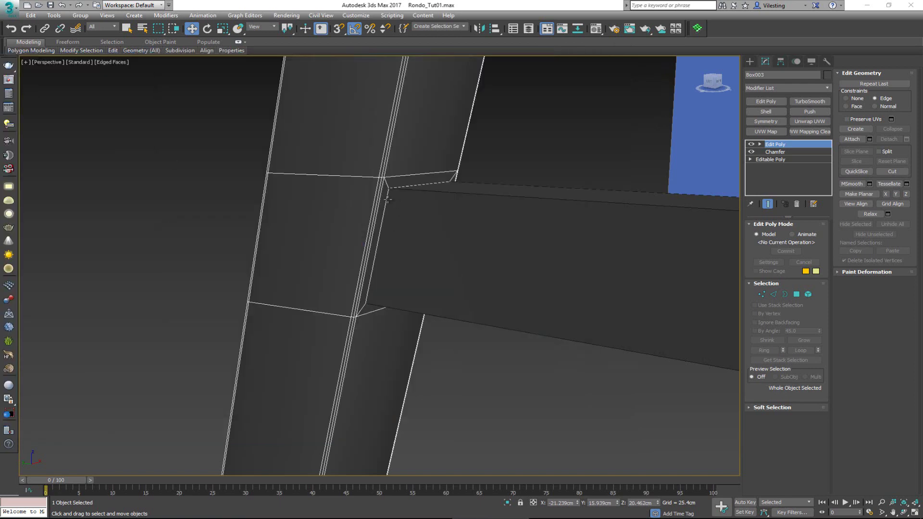
{"action": "left_click", "coordinate": [388, 200]}
{"action": "left_click", "coordinate": [372, 202]}
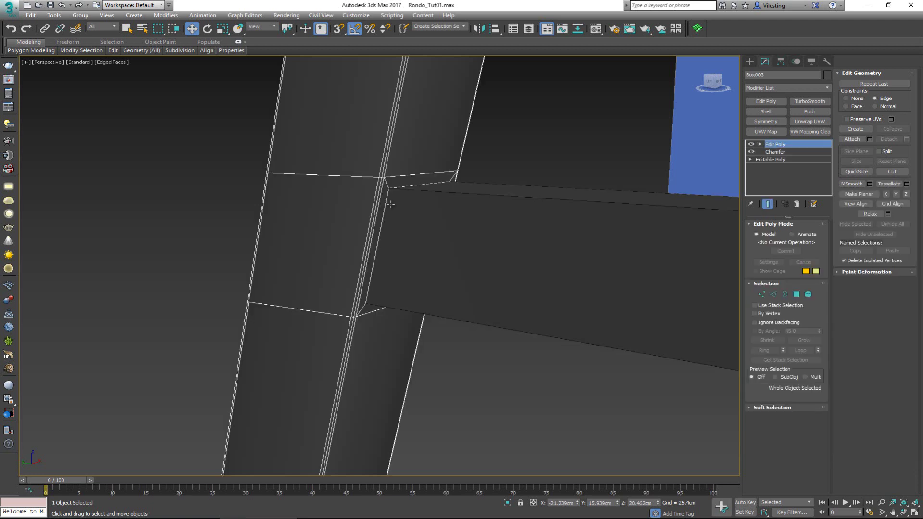
Make the detached crossbar see-through so the open hole behind it in the slanted leg can be worked on.
{"action": "key", "text": "3"}
{"action": "left_click", "coordinate": [381, 214]}
{"action": "scroll", "coordinate": [382, 230], "scroll_direction": "up", "scroll_amount": 2}
{"action": "scroll", "coordinate": [381, 230], "scroll_direction": "up", "scroll_amount": 2}
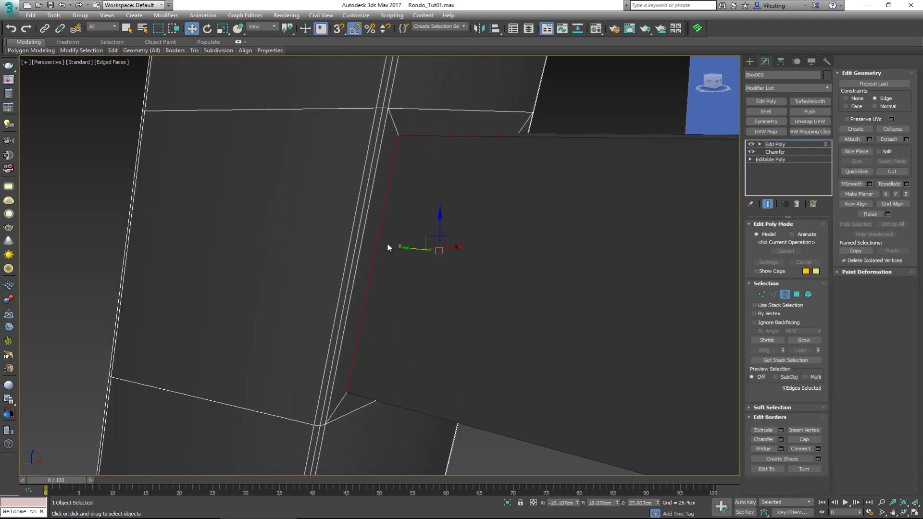
{"action": "left_click", "coordinate": [785, 294]}
{"action": "left_click", "coordinate": [561, 274]}
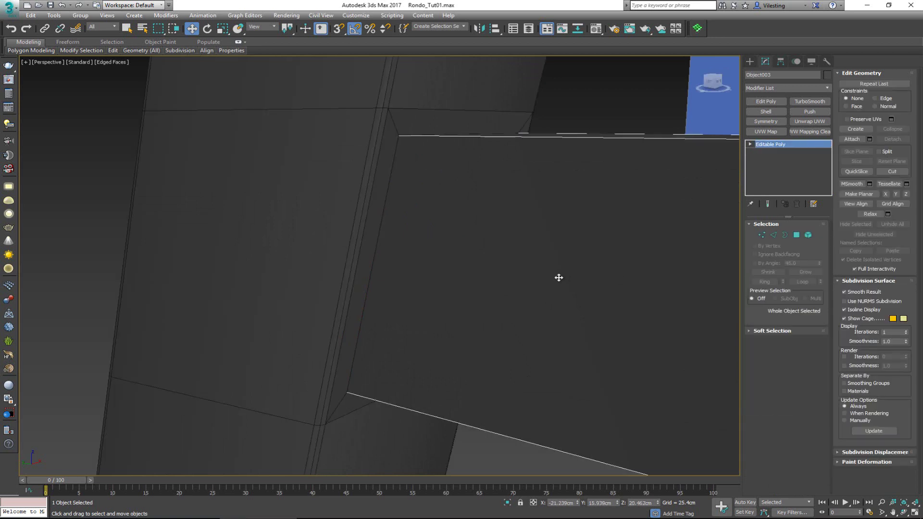
{"action": "scroll", "coordinate": [475, 268], "scroll_direction": "down", "scroll_amount": 3}
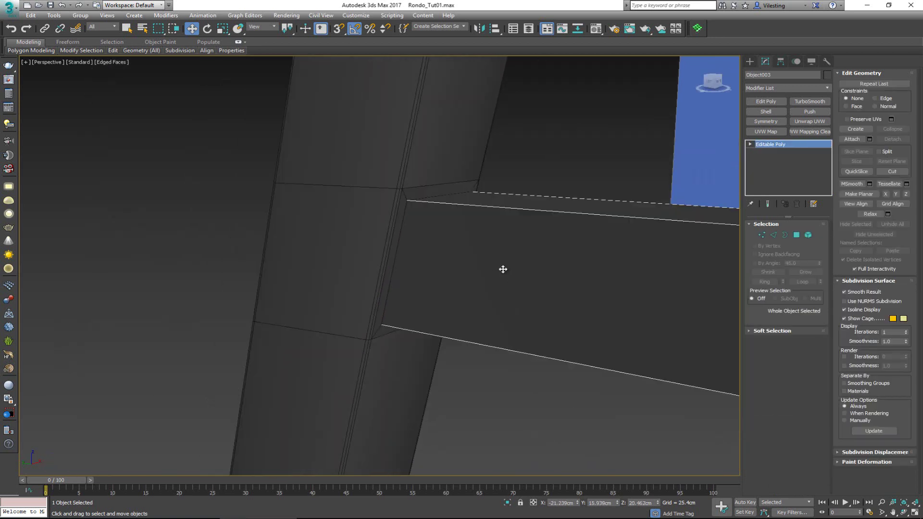
{"action": "scroll", "coordinate": [392, 254], "scroll_direction": "down", "scroll_amount": 4}
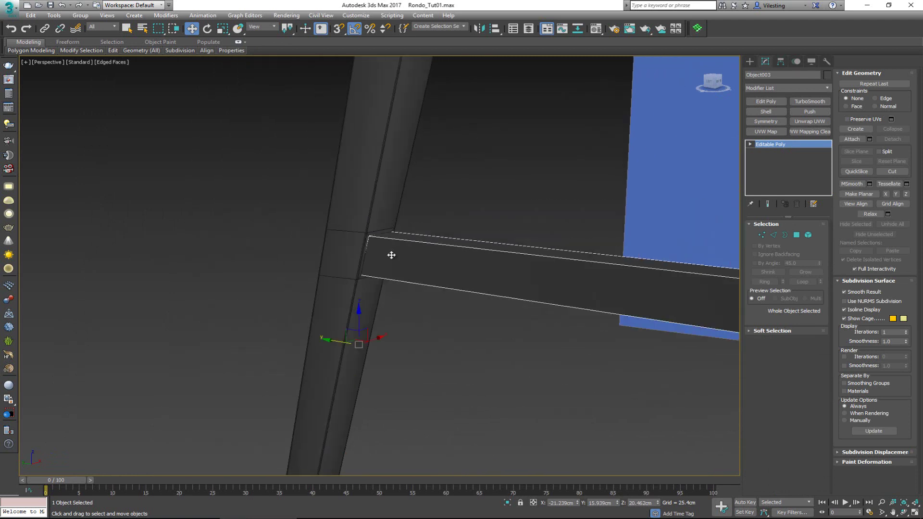
{"action": "middle_click_drag", "start_coordinate": [381, 249], "coordinate": [309, 249]}
{"action": "scroll", "coordinate": [309, 252], "scroll_direction": "up", "scroll_amount": 5}
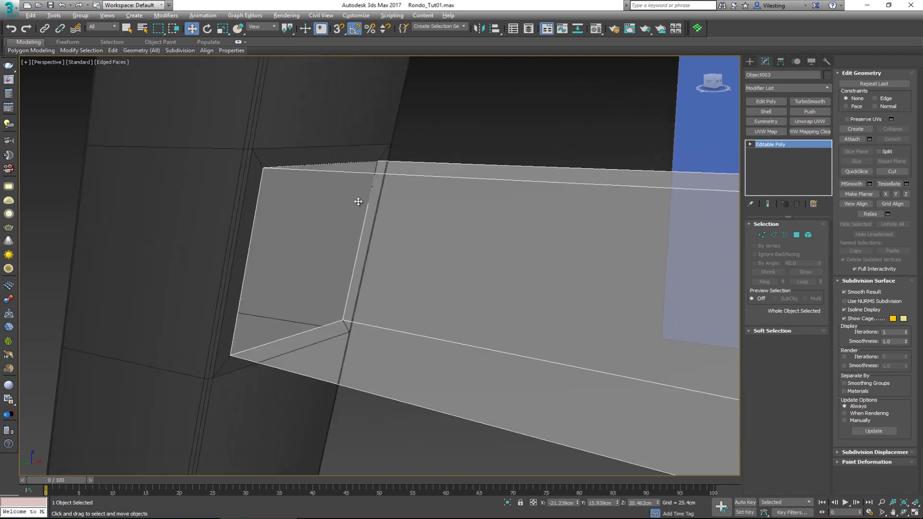
Select the four-edge open border of the legs object where the crossbar meets the slanted leg.
{"action": "left_click", "coordinate": [330, 138]}
{"action": "key", "text": "3"}
{"action": "left_click", "coordinate": [310, 164]}
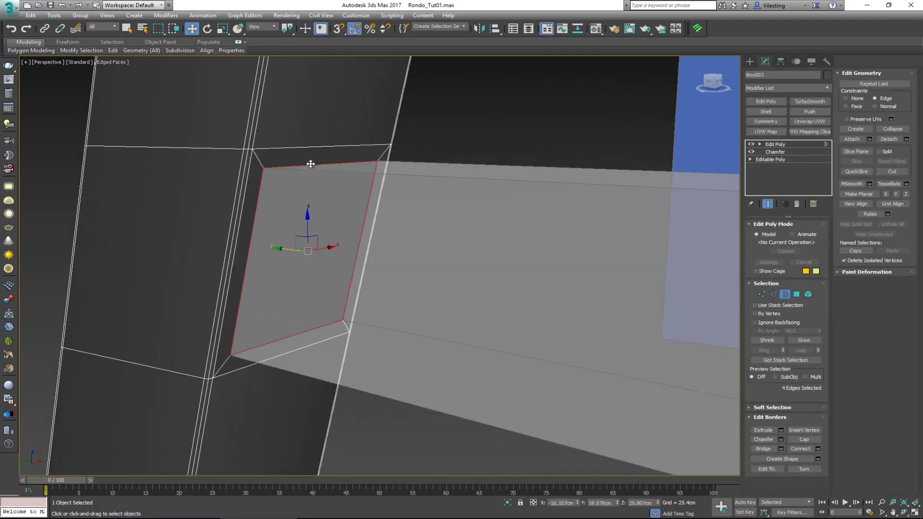
Try scaling the selected hole border down uniformly to 92%, and undo the scaling.
{"action": "middle_click_drag", "start_coordinate": [319, 174], "coordinate": [342, 187], "text": "alt"}
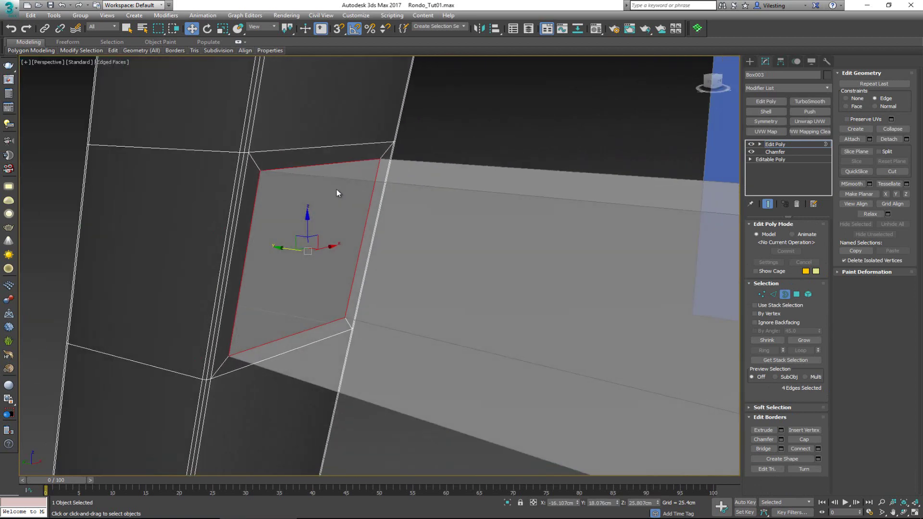
{"action": "key", "text": "r"}
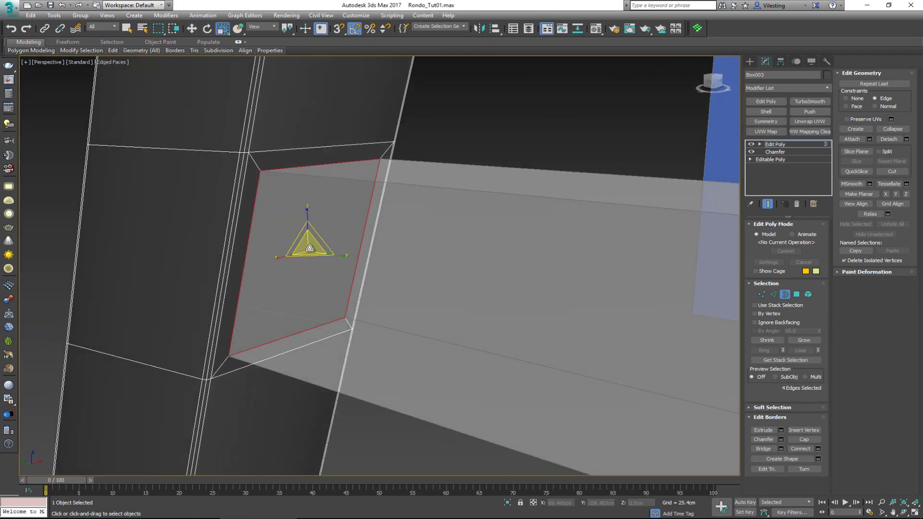
{"action": "left_click_drag", "start_coordinate": [309, 248], "coordinate": [309, 252]}
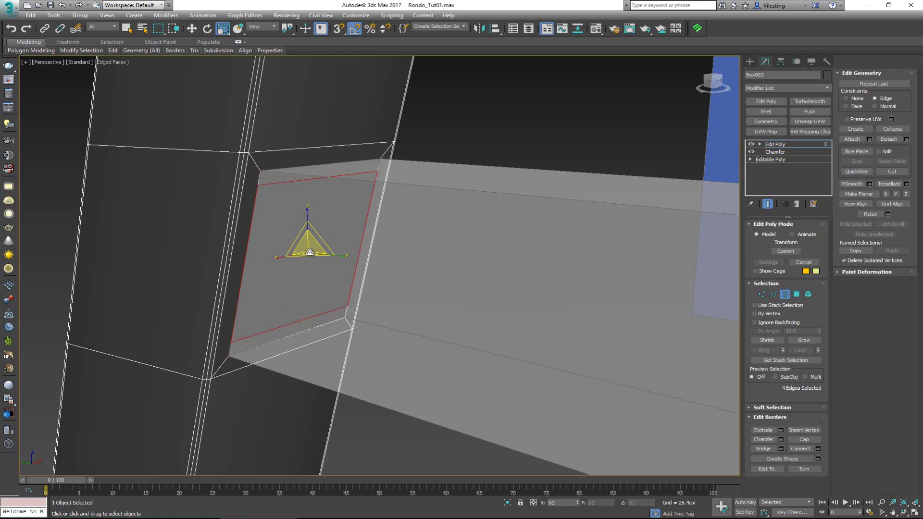
{"action": "key", "text": "ctrl+z"}
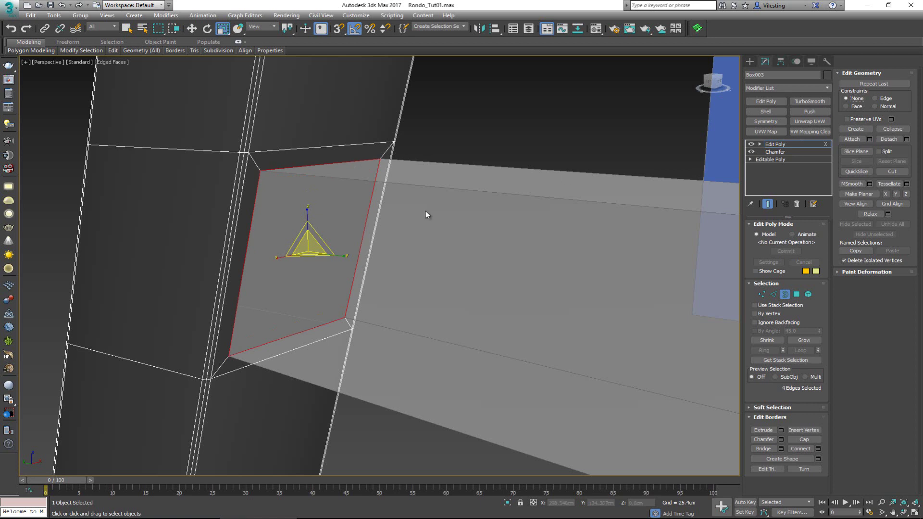
Try to inset the slanted leg's hole border and extend it into the leg as a recess.
{"action": "left_click_drag", "start_coordinate": [309, 248], "coordinate": [206, 245]}
{"action": "key", "text": "w"}
{"action": "middle_click_drag", "start_coordinate": [279, 246], "coordinate": [335, 236], "text": "alt"}
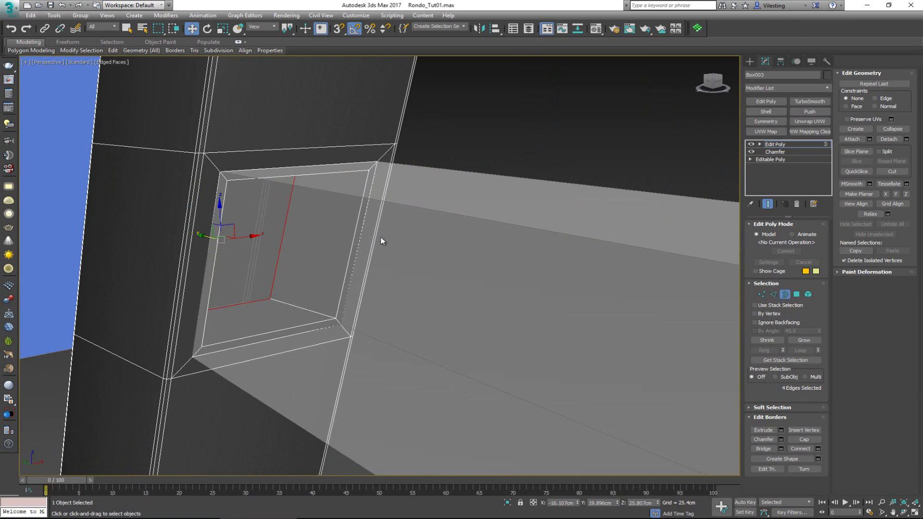
Examine the crossbar joint at the opposite leg and compare it with the recessed joint on the slanted leg.
{"action": "scroll", "coordinate": [381, 238], "scroll_direction": "down", "scroll_amount": 4}
{"action": "middle_click_drag", "start_coordinate": [381, 238], "coordinate": [324, 177]}
{"action": "middle_click_drag", "start_coordinate": [468, 178], "coordinate": [443, 220]}
{"action": "scroll", "coordinate": [182, 183], "scroll_direction": "down", "scroll_amount": 4}
{"action": "scroll", "coordinate": [443, 220], "scroll_direction": "down", "scroll_amount": 3}
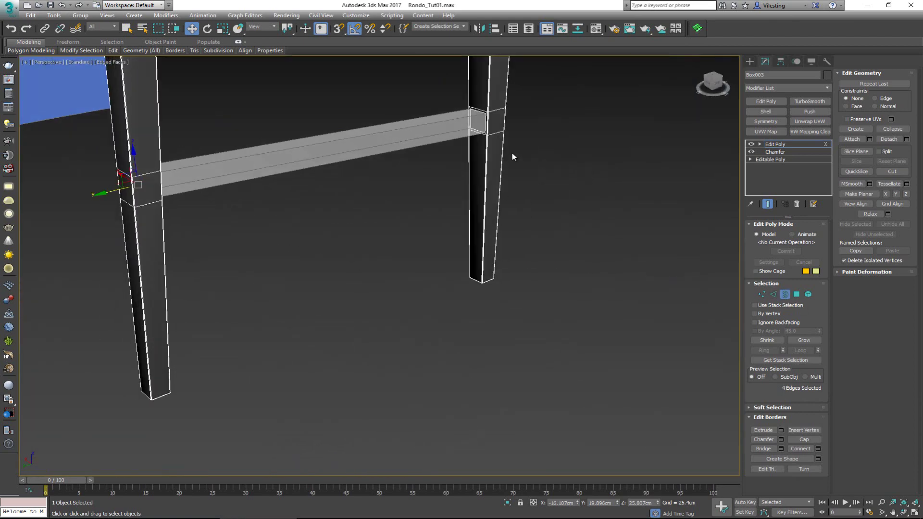
{"action": "scroll", "coordinate": [414, 233], "scroll_direction": "up", "scroll_amount": 6}
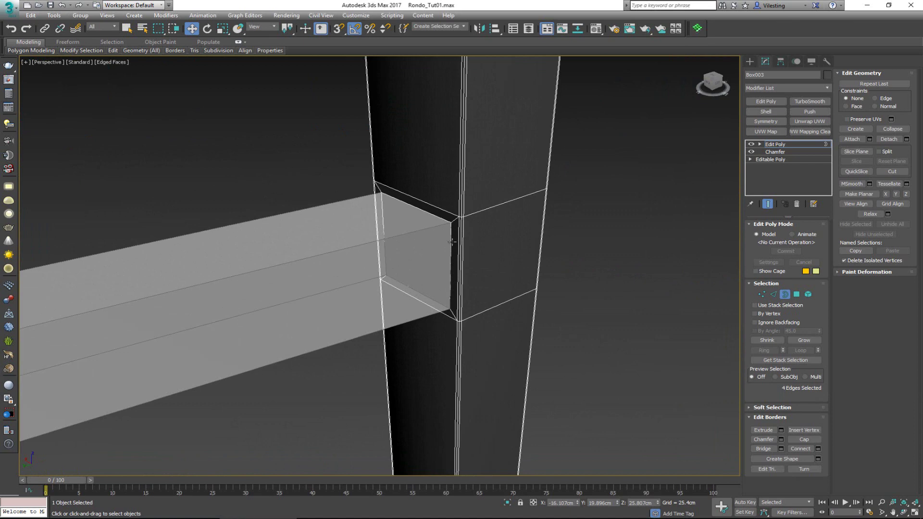
{"action": "scroll", "coordinate": [452, 241], "scroll_direction": "down", "scroll_amount": 4}
{"action": "middle_click_drag", "start_coordinate": [452, 242], "coordinate": [570, 185]}
{"action": "middle_click_drag", "start_coordinate": [328, 207], "coordinate": [358, 210], "text": "alt"}
{"action": "scroll", "coordinate": [586, 261], "scroll_direction": "up", "scroll_amount": 5}
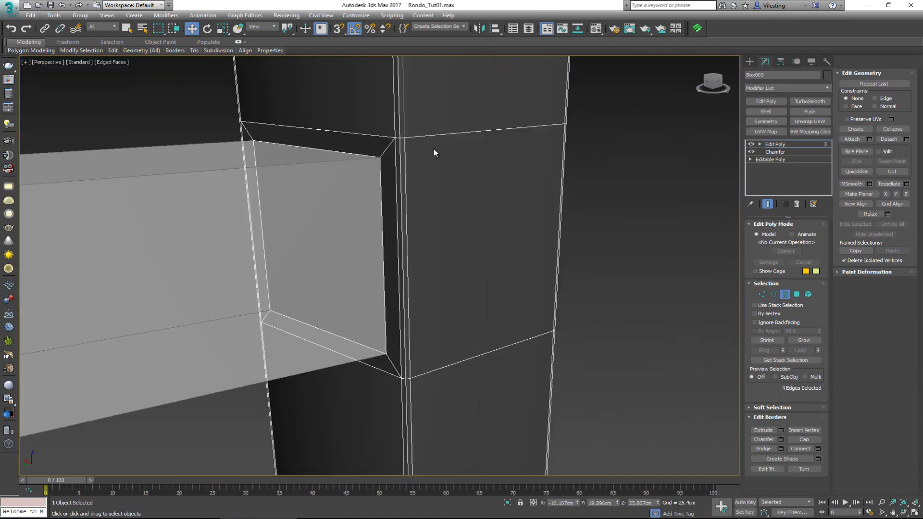
{"action": "scroll", "coordinate": [367, 190], "scroll_direction": "down", "scroll_amount": 4}
{"action": "middle_click_drag", "start_coordinate": [368, 190], "coordinate": [552, 182]}
{"action": "scroll", "coordinate": [552, 181], "scroll_direction": "down", "scroll_amount": 5}
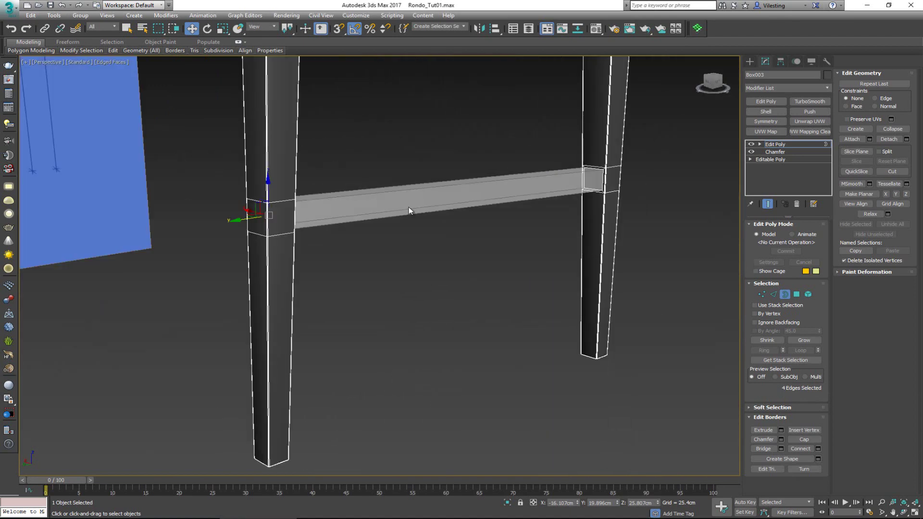
Return to the slanted leg's original hole border and add the opposite leg's hole border to the selection.
{"action": "middle_click_drag", "start_coordinate": [408, 207], "coordinate": [270, 212], "text": "alt"}
{"action": "scroll", "coordinate": [302, 218], "scroll_direction": "up", "scroll_amount": 4}
{"action": "scroll", "coordinate": [303, 220], "scroll_direction": "up", "scroll_amount": 2}
{"action": "scroll", "coordinate": [269, 212], "scroll_direction": "down", "scroll_amount": 6}
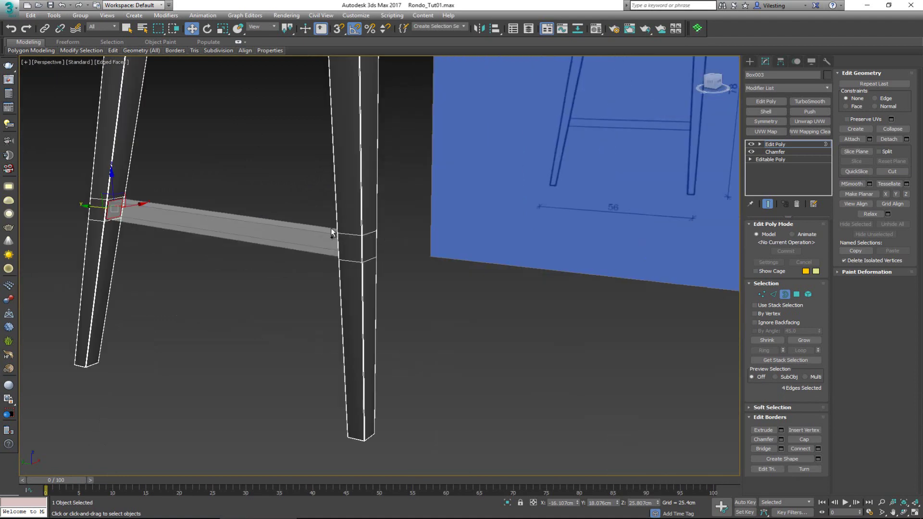
{"action": "middle_click_drag", "start_coordinate": [333, 233], "coordinate": [389, 233], "text": "alt"}
{"action": "scroll", "coordinate": [381, 181], "scroll_direction": "up", "scroll_amount": 3}
{"action": "left_click", "coordinate": [356, 189], "text": "ctrl"}
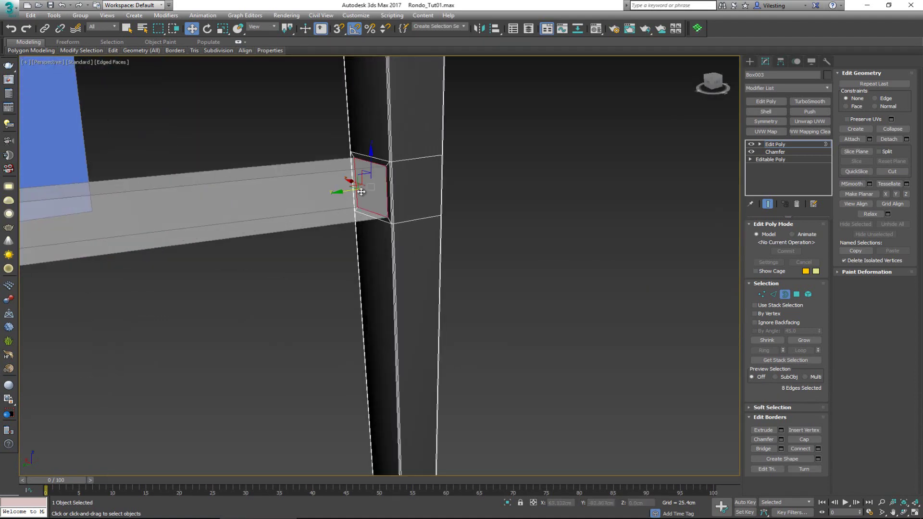
Inset both selected leg hole borders slightly by scaling an extruded copy of their edges inward.
{"action": "scroll", "coordinate": [356, 188], "scroll_direction": "up", "scroll_amount": 3}
{"action": "key", "text": "r"}
{"action": "left_click_drag", "start_coordinate": [382, 177], "coordinate": [378, 184]}
{"action": "mouse_move", "coordinate": [377, 184]}
{"action": "middle_mouse_down", "text": "alt"}
{"action": "mouse_move", "coordinate": [397, 186]}
{"action": "mouse_move", "coordinate": [379, 181]}
{"action": "middle_mouse_up", "text": "alt"}
Extend the inset hole border of the opposite leg into the leg to form a shallow recess.
{"action": "scroll", "coordinate": [313, 192], "scroll_direction": "down", "scroll_amount": 4}
{"action": "middle_click_drag", "start_coordinate": [313, 193], "coordinate": [471, 198]}
{"action": "scroll", "coordinate": [471, 202], "scroll_direction": "down", "scroll_amount": 2}
{"action": "scroll", "coordinate": [297, 247], "scroll_direction": "down", "scroll_amount": 2}
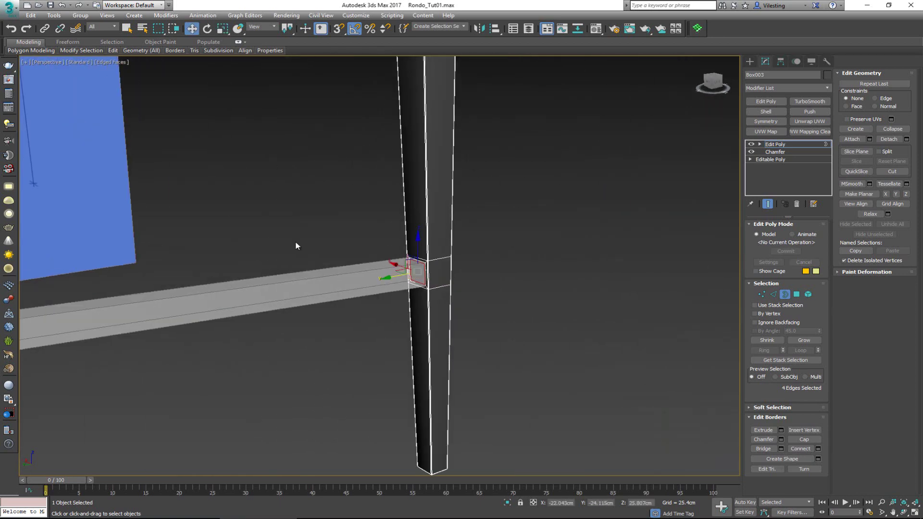
{"action": "key", "text": "w"}
{"action": "scroll", "coordinate": [393, 287], "scroll_direction": "down", "scroll_amount": 3}
{"action": "scroll", "coordinate": [453, 275], "scroll_direction": "up", "scroll_amount": 6}
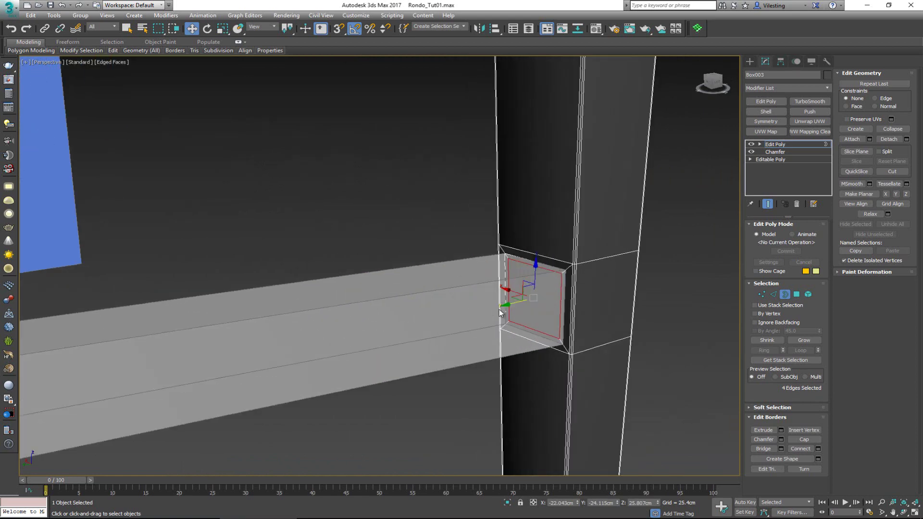
{"action": "left_click_drag", "start_coordinate": [511, 303], "coordinate": [528, 302], "text": "shift"}
Extend the slanted leg's inset hole border into the leg as a matching recess and leave border editing.
{"action": "scroll", "coordinate": [336, 275], "scroll_direction": "down", "scroll_amount": 4}
{"action": "middle_click_drag", "start_coordinate": [207, 256], "coordinate": [404, 145], "text": "alt"}
{"action": "left_click", "coordinate": [365, 192]}
{"action": "scroll", "coordinate": [332, 250], "scroll_direction": "down", "scroll_amount": 4}
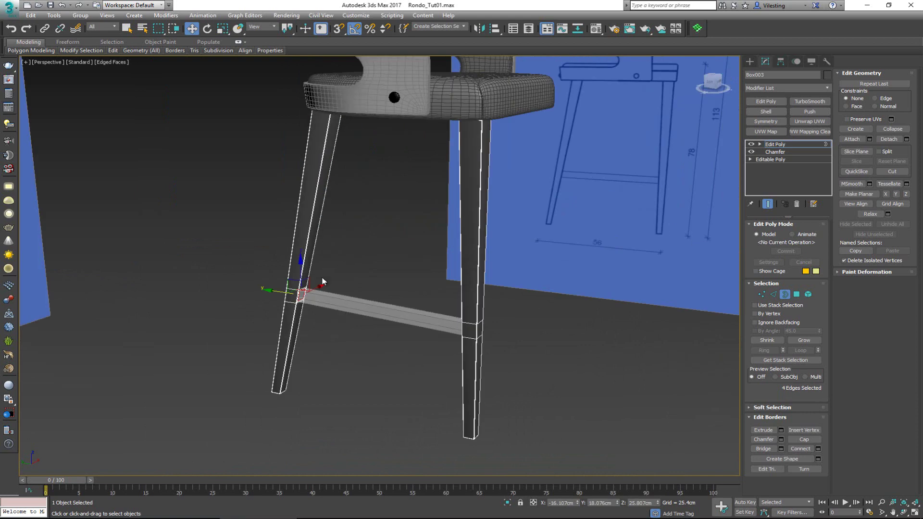
{"action": "scroll", "coordinate": [299, 294], "scroll_direction": "up", "scroll_amount": 6}
{"action": "scroll", "coordinate": [298, 294], "scroll_direction": "up", "scroll_amount": 2}
{"action": "left_click_drag", "start_coordinate": [301, 300], "coordinate": [280, 297], "text": "shift"}
{"action": "left_click", "coordinate": [785, 295]}
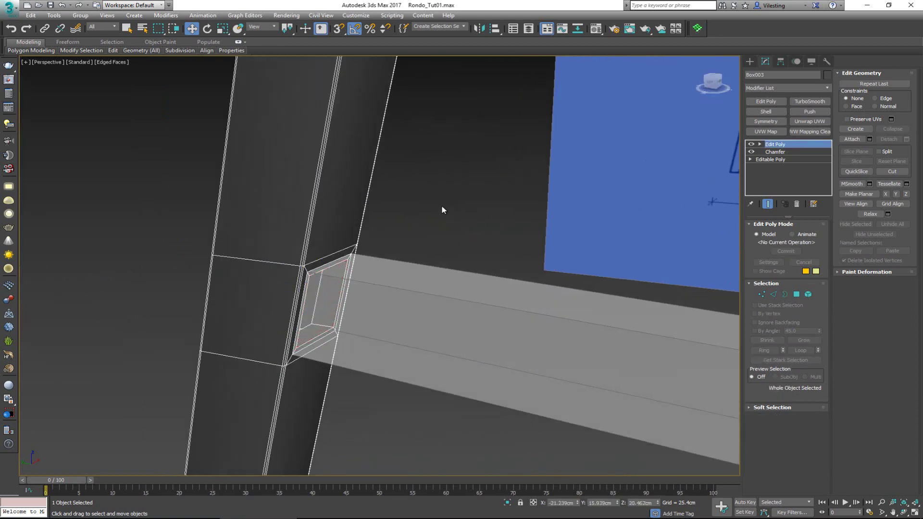
{"action": "left_click", "coordinate": [441, 206]}
Move the crossbar's four end vertices at the slanted leg slightly away from it along Y, leaving a narrow gap.
{"action": "left_click", "coordinate": [408, 272]}
{"action": "middle_click_drag", "start_coordinate": [399, 234], "coordinate": [393, 218]}
{"action": "scroll", "coordinate": [336, 202], "scroll_direction": "up", "scroll_amount": 2}
{"action": "scroll", "coordinate": [296, 198], "scroll_direction": "up", "scroll_amount": 2}
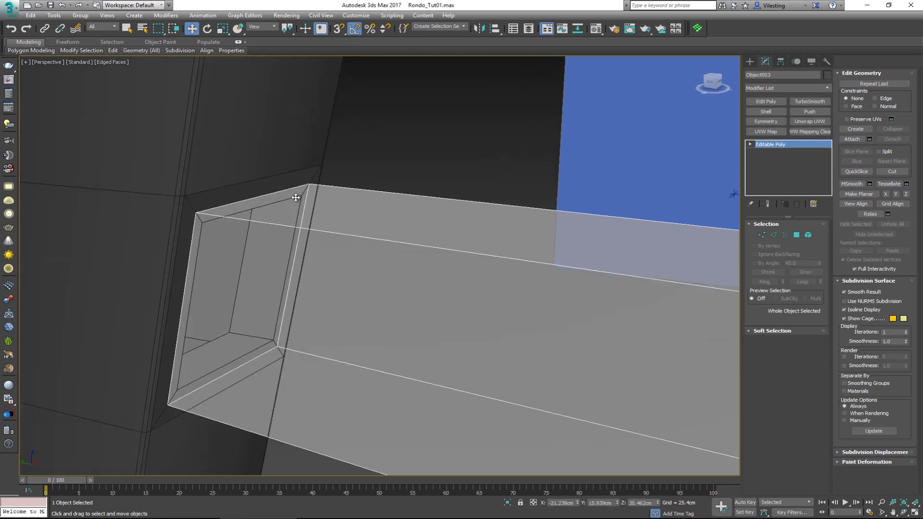
{"action": "middle_click_drag", "start_coordinate": [279, 186], "coordinate": [423, 149]}
{"action": "key", "text": "1"}
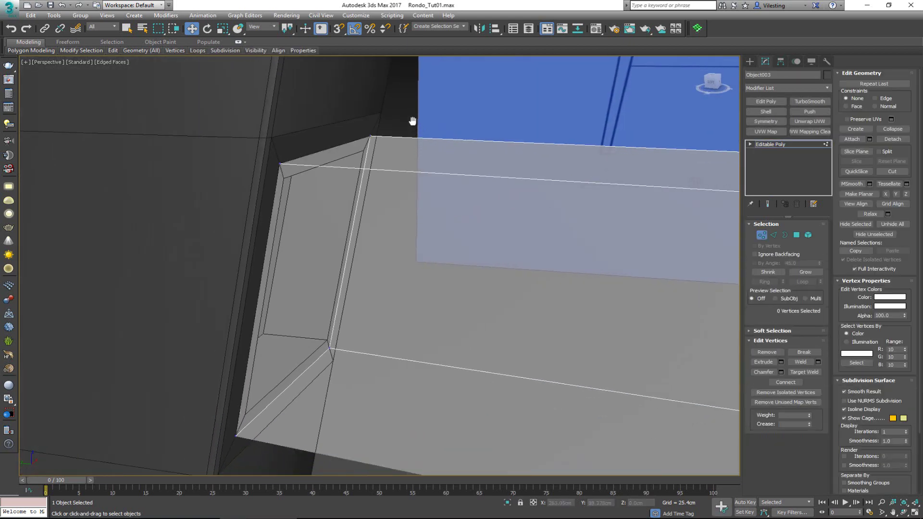
{"action": "scroll", "coordinate": [420, 108], "scroll_direction": "down", "scroll_amount": 2}
{"action": "left_click_drag", "start_coordinate": [274, 311], "coordinate": [227, 355]}
{"action": "middle_click_drag", "start_coordinate": [316, 270], "coordinate": [342, 248], "text": "alt"}
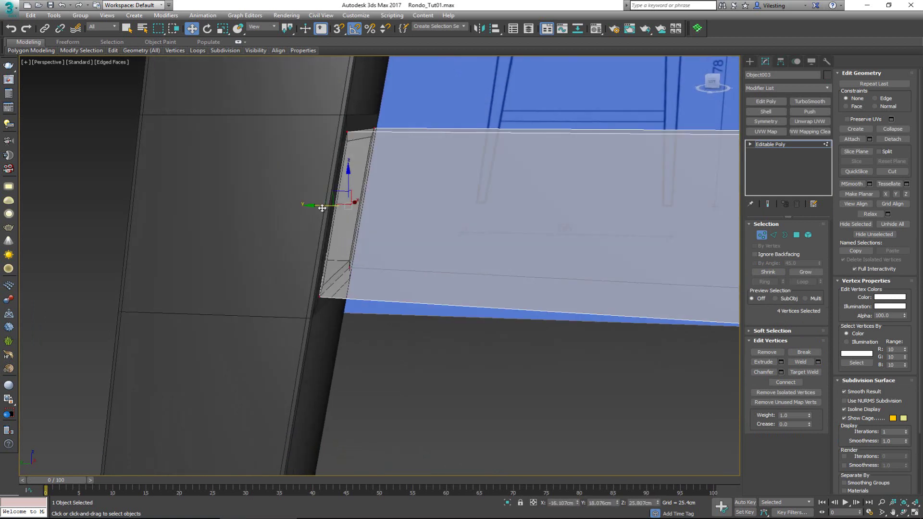
{"action": "left_click_drag", "start_coordinate": [322, 207], "coordinate": [326, 208]}
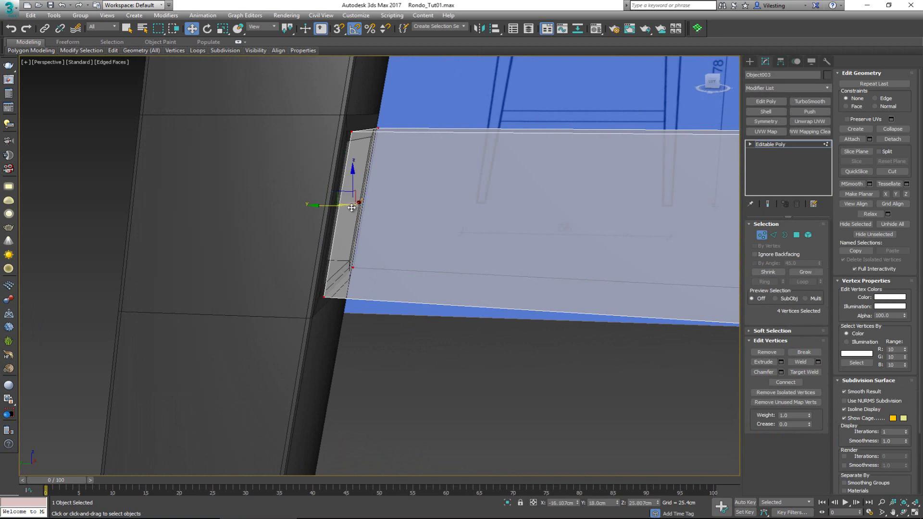
Move the crossbar's four end vertices at the opposite leg slightly away from that leg along Y.
{"action": "middle_click_drag", "start_coordinate": [347, 208], "coordinate": [243, 196], "text": "alt"}
{"action": "scroll", "coordinate": [243, 196], "scroll_direction": "down", "scroll_amount": 2}
{"action": "middle_click_drag", "start_coordinate": [365, 193], "coordinate": [225, 173]}
{"action": "scroll", "coordinate": [422, 154], "scroll_direction": "down", "scroll_amount": 5}
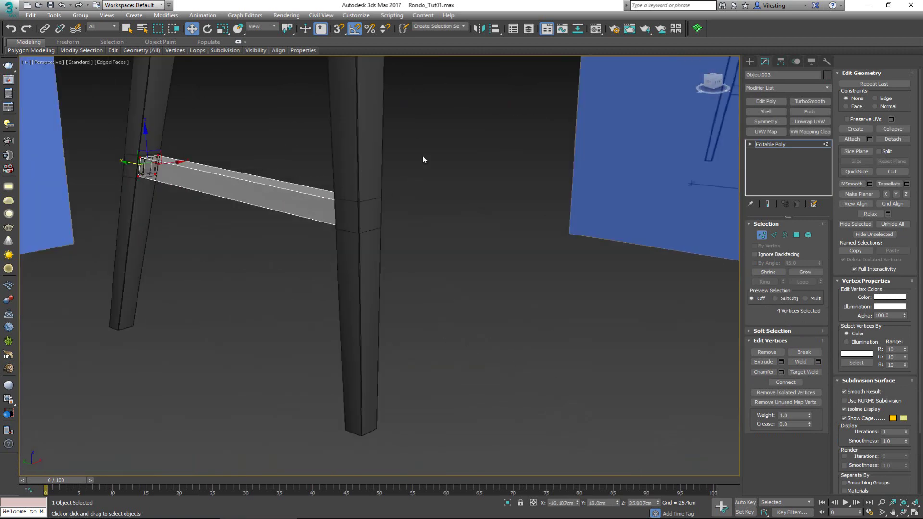
{"action": "scroll", "coordinate": [342, 219], "scroll_direction": "up", "scroll_amount": 6}
{"action": "mouse_move", "coordinate": [333, 214]}
{"action": "middle_mouse_down", "text": "alt"}
{"action": "mouse_move", "coordinate": [350, 206]}
{"action": "mouse_move", "coordinate": [335, 211]}
{"action": "middle_mouse_up", "text": "alt"}
{"action": "left_click_drag", "start_coordinate": [313, 215], "coordinate": [308, 215]}
{"action": "middle_click_drag", "start_coordinate": [308, 215], "coordinate": [307, 155], "text": "alt"}
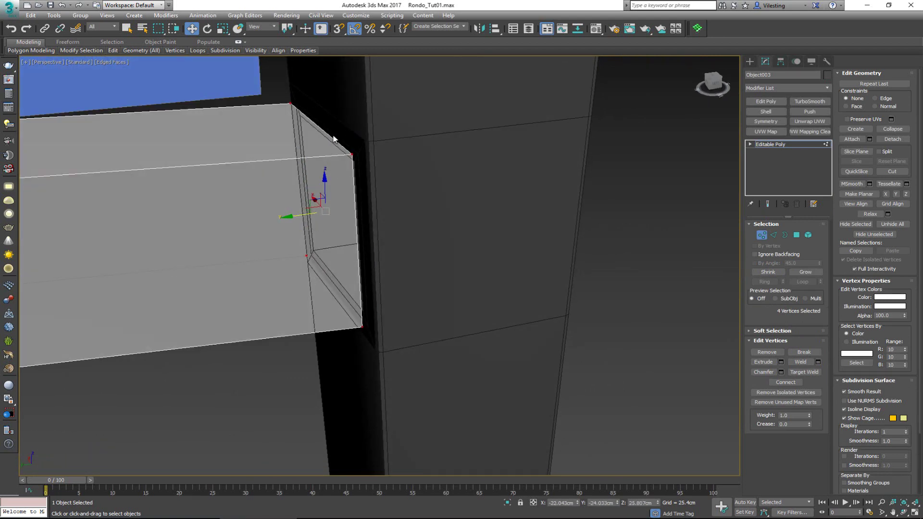
Select the open borders at both ends of the crossbar.
{"action": "key", "text": "3"}
{"action": "left_click_drag", "start_coordinate": [385, 123], "coordinate": [335, 175]}
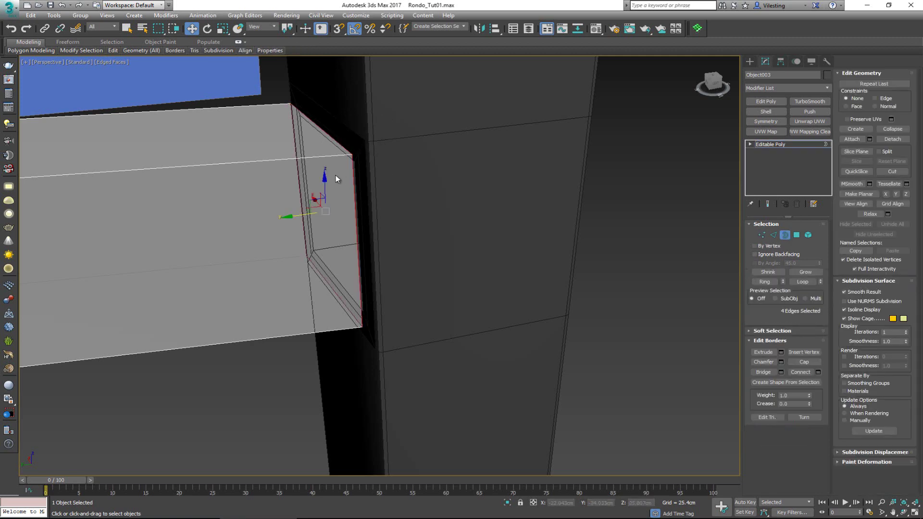
{"action": "middle_click_drag", "start_coordinate": [336, 174], "coordinate": [413, 166]}
{"action": "scroll", "coordinate": [253, 214], "scroll_direction": "down", "scroll_amount": 8}
{"action": "left_click_drag", "start_coordinate": [125, 239], "coordinate": [121, 243], "text": "ctrl"}
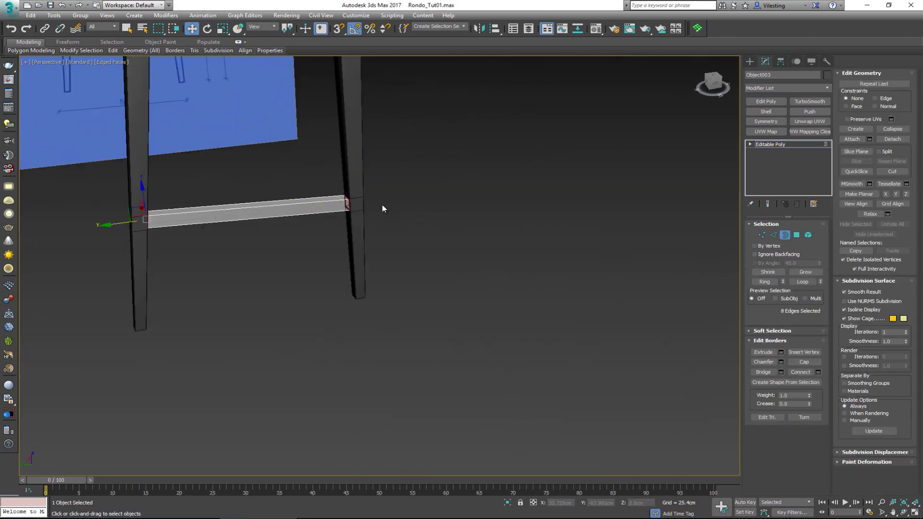
Inset both open crossbar end borders slightly by scaling an extruded copy of their edges inward.
{"action": "scroll", "coordinate": [370, 205], "scroll_direction": "up", "scroll_amount": 8}
{"action": "scroll", "coordinate": [224, 200], "scroll_direction": "up", "scroll_amount": 2}
{"action": "middle_click_drag", "start_coordinate": [224, 201], "coordinate": [534, 204]}
{"action": "scroll", "coordinate": [533, 205], "scroll_direction": "down", "scroll_amount": 4}
{"action": "key", "text": "r"}
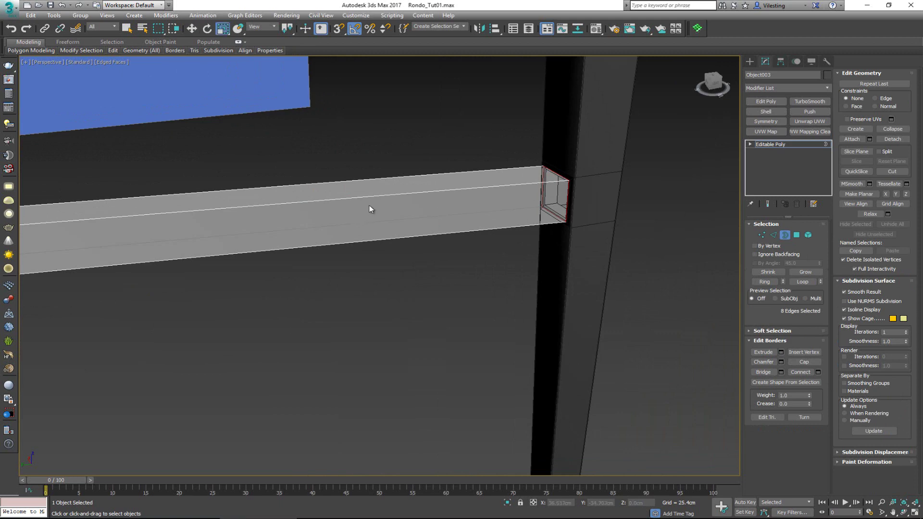
{"action": "scroll", "coordinate": [371, 208], "scroll_direction": "down", "scroll_amount": 6}
{"action": "middle_click_drag", "start_coordinate": [346, 207], "coordinate": [437, 207]}
{"action": "scroll", "coordinate": [308, 223], "scroll_direction": "up", "scroll_amount": 6}
{"action": "middle_click_drag", "start_coordinate": [308, 223], "coordinate": [361, 215], "text": "alt"}
{"action": "scroll", "coordinate": [387, 189], "scroll_direction": "up", "scroll_amount": 10}
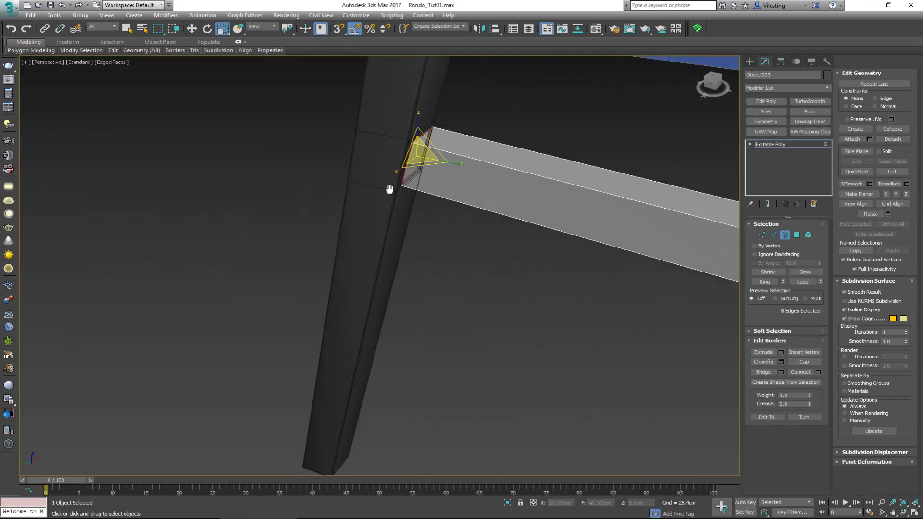
{"action": "left_click_drag", "start_coordinate": [340, 210], "coordinate": [341, 220], "text": "shift"}
{"action": "middle_click_drag", "start_coordinate": [341, 220], "coordinate": [358, 141], "text": "alt"}
{"action": "scroll", "coordinate": [346, 141], "scroll_direction": "up", "scroll_amount": 5}
{"action": "scroll", "coordinate": [331, 141], "scroll_direction": "down", "scroll_amount": 10}
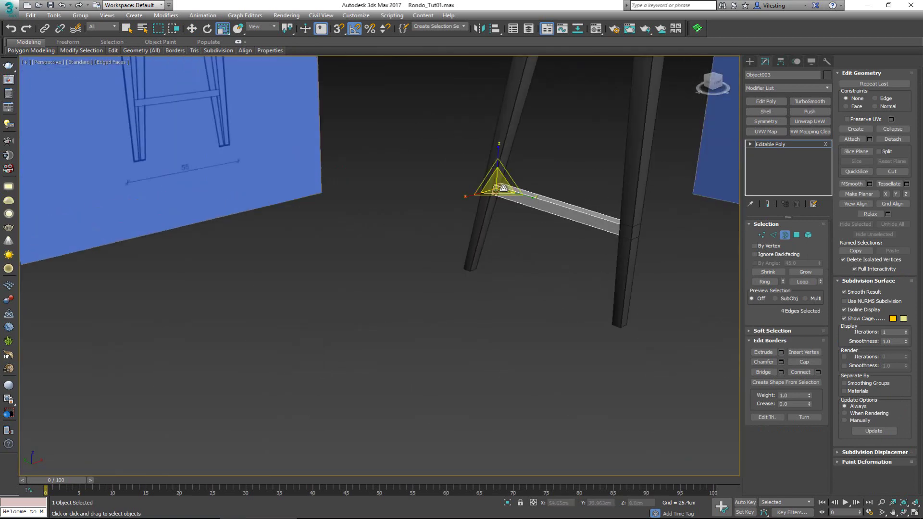
Extend the crossbar's inset border at the slanted leg into the leg recess by moving an extruded copy along Y.
{"action": "scroll", "coordinate": [498, 189], "scroll_direction": "up", "scroll_amount": 10}
{"action": "key", "text": "w"}
{"action": "left_click_drag", "start_coordinate": [389, 179], "coordinate": [363, 168], "text": "shift"}
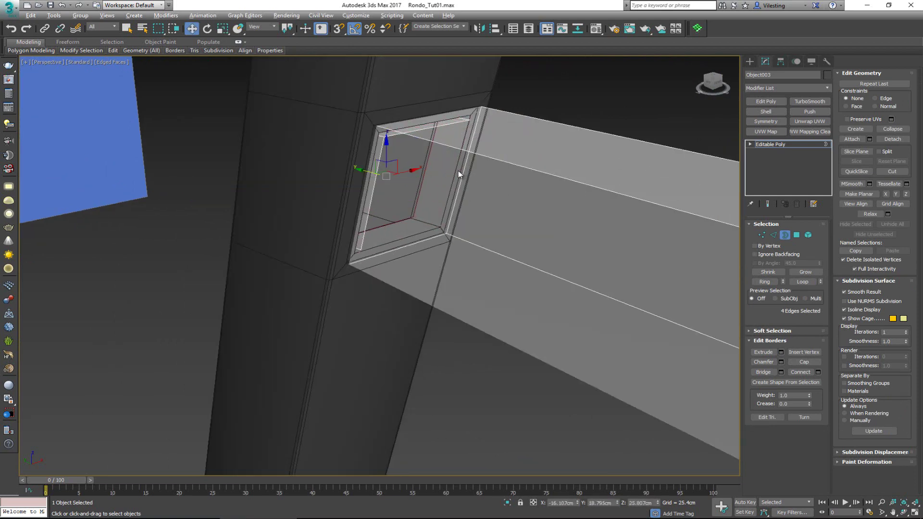
Extend the inset border at the crossbar's opposite end into that leg along Y and leave border editing.
{"action": "mouse_move", "coordinate": [458, 171]}
{"action": "middle_mouse_down", "text": "alt"}
{"action": "mouse_move", "coordinate": [403, 164]}
{"action": "mouse_move", "coordinate": [408, 156]}
{"action": "mouse_move", "coordinate": [507, 186]}
{"action": "mouse_move", "coordinate": [586, 187]}
{"action": "mouse_move", "coordinate": [472, 177]}
{"action": "middle_mouse_up", "text": "alt"}
{"action": "scroll", "coordinate": [617, 185], "scroll_direction": "down", "scroll_amount": 5}
{"action": "scroll", "coordinate": [557, 178], "scroll_direction": "up", "scroll_amount": 5}
{"action": "left_click_drag", "start_coordinate": [546, 130], "coordinate": [361, 223]}
{"action": "middle_click_drag", "start_coordinate": [390, 216], "coordinate": [431, 199], "text": "alt"}
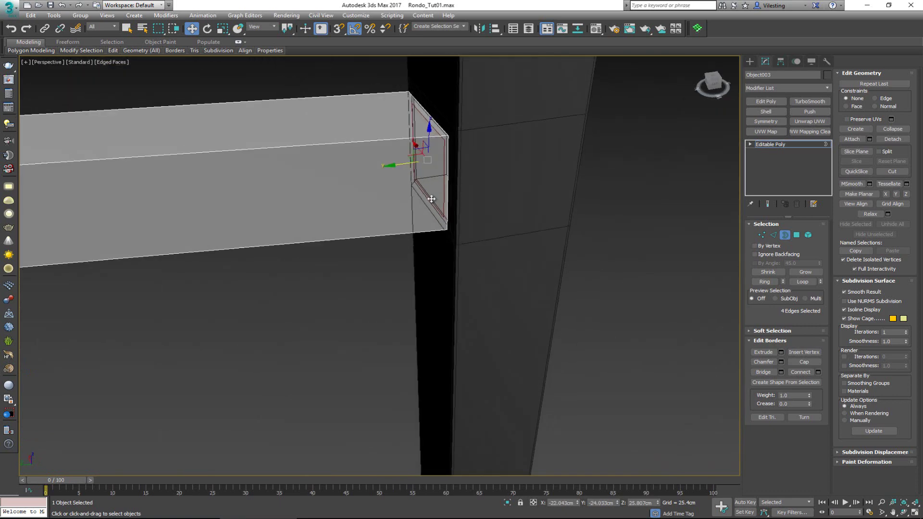
{"action": "left_click_drag", "start_coordinate": [409, 174], "coordinate": [476, 153], "text": "shift"}
{"action": "left_click", "coordinate": [784, 235]}
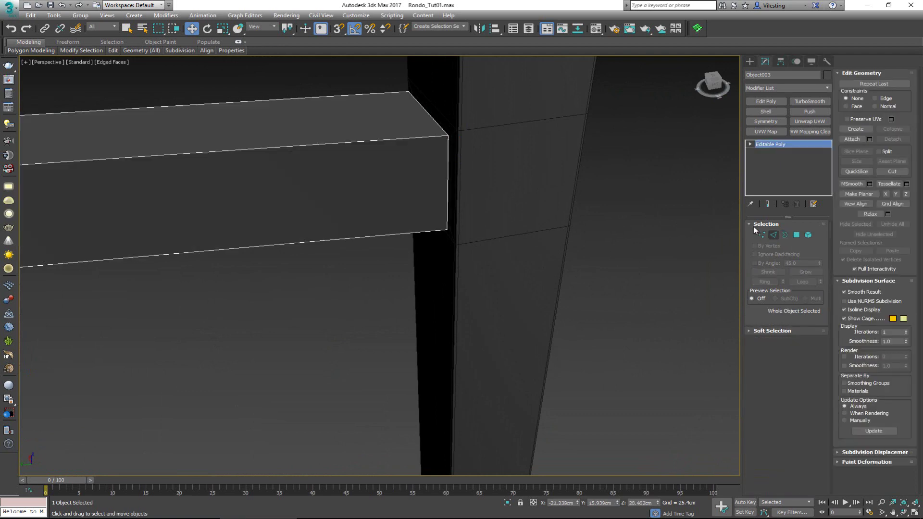
Inspect the crossbar's joints at both legs with and without edged faces.
{"action": "scroll", "coordinate": [431, 162], "scroll_direction": "up", "scroll_amount": 3}
{"action": "middle_click_drag", "start_coordinate": [461, 166], "coordinate": [410, 145], "text": "alt"}
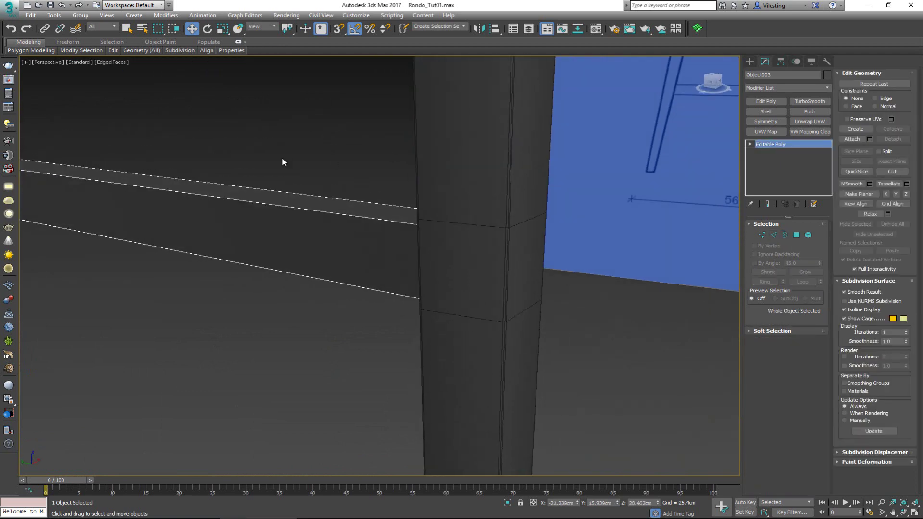
{"action": "scroll", "coordinate": [284, 160], "scroll_direction": "down", "scroll_amount": 5}
{"action": "middle_click_drag", "start_coordinate": [284, 160], "coordinate": [308, 216]}
{"action": "key", "text": "F4"}
{"action": "scroll", "coordinate": [302, 216], "scroll_direction": "up", "scroll_amount": 4}
{"action": "key", "text": "F4"}
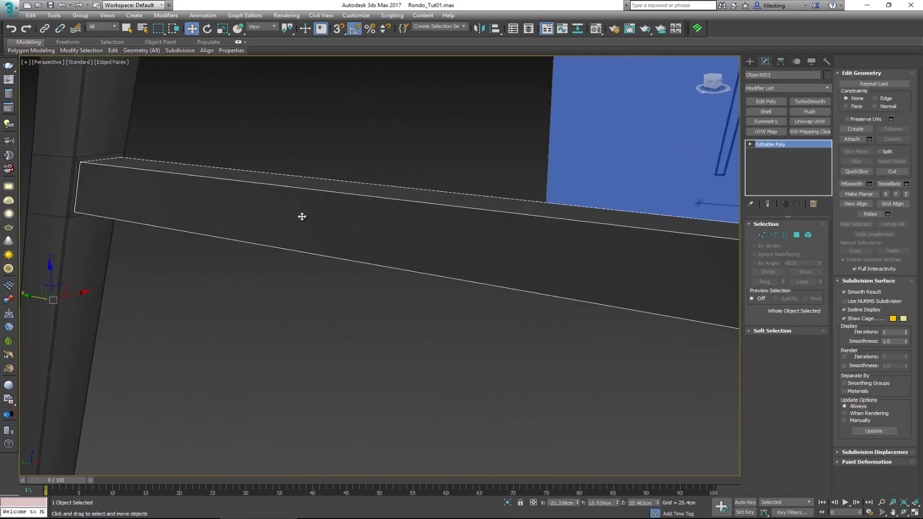
{"action": "middle_click_drag", "start_coordinate": [231, 204], "coordinate": [435, 256]}
{"action": "scroll", "coordinate": [297, 236], "scroll_direction": "up", "scroll_amount": 4}
{"action": "key", "text": "F4"}
{"action": "scroll", "coordinate": [248, 224], "scroll_direction": "up", "scroll_amount": 2}
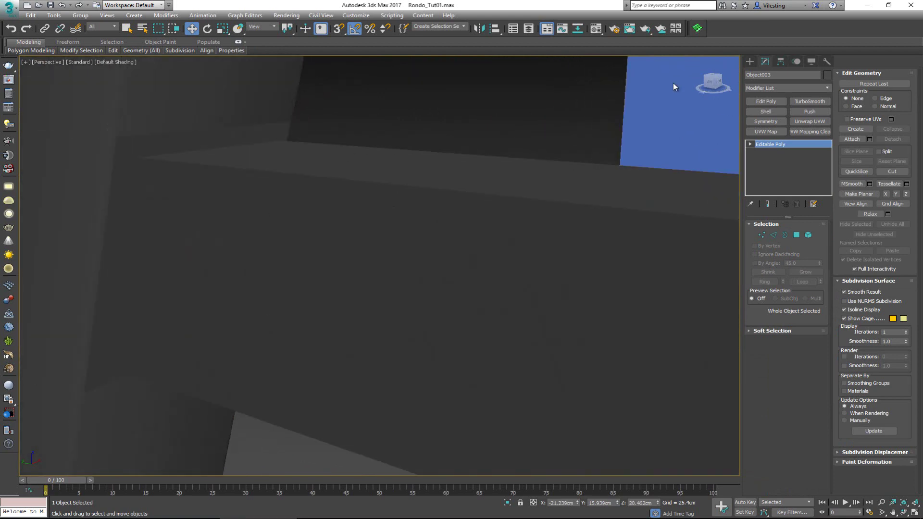
{"action": "key", "text": "F4"}
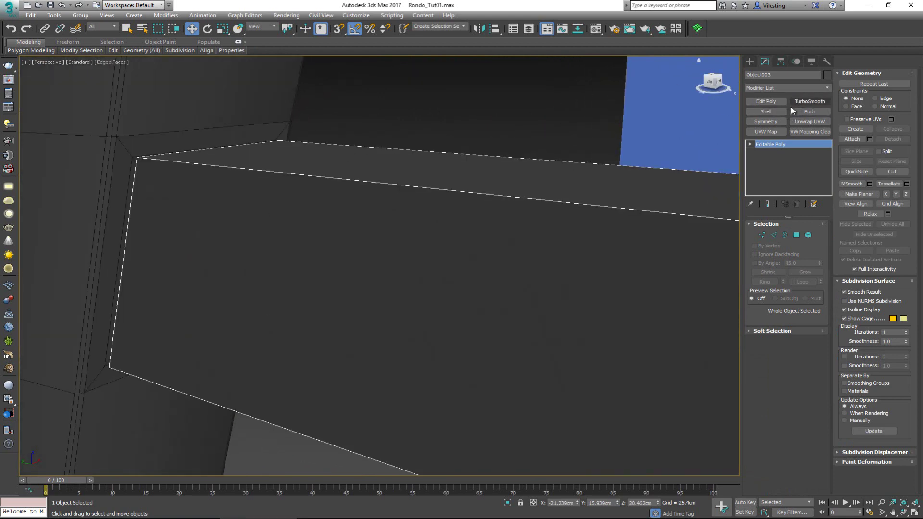
Add a Chamfer modifier to the crossbar with an amount of 0.025 cm.
{"action": "left_click", "coordinate": [766, 85]}
{"action": "key", "text": "c"}
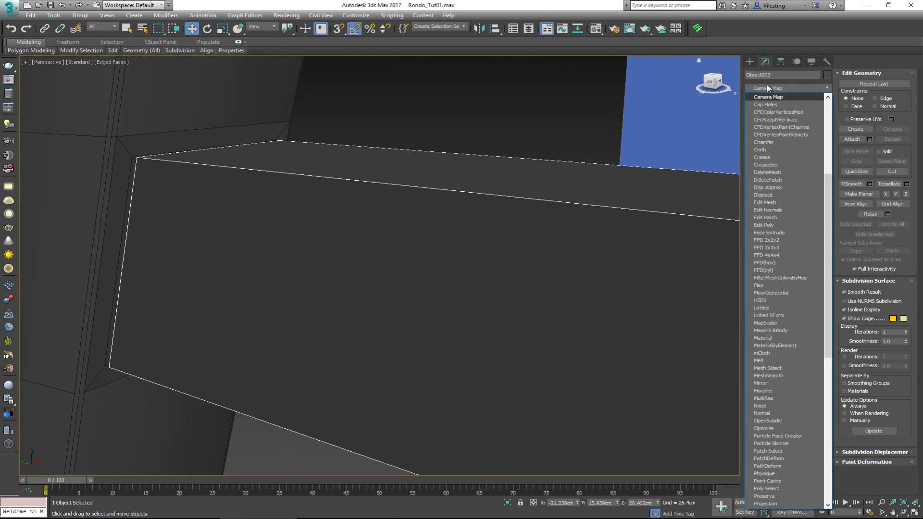
{"action": "left_click", "coordinate": [771, 143]}
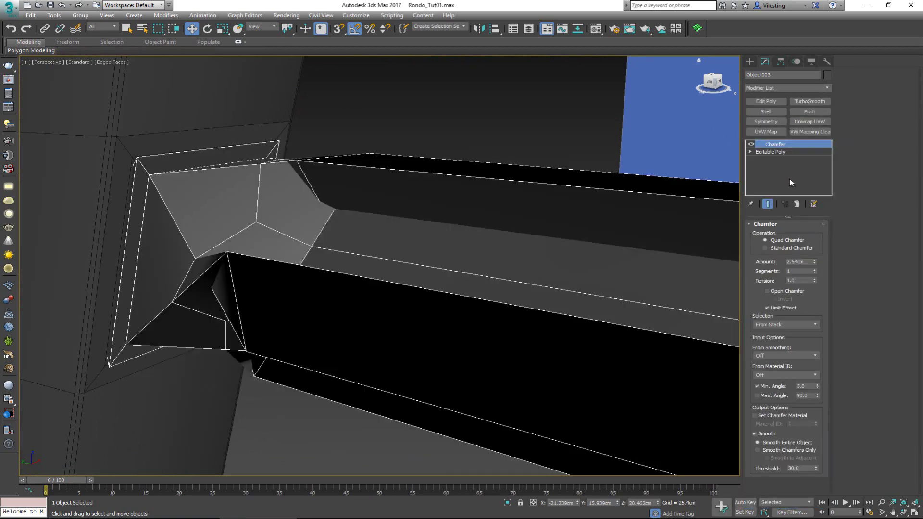
{"action": "right_click", "coordinate": [815, 261]}
{"action": "left_click", "coordinate": [815, 260]}
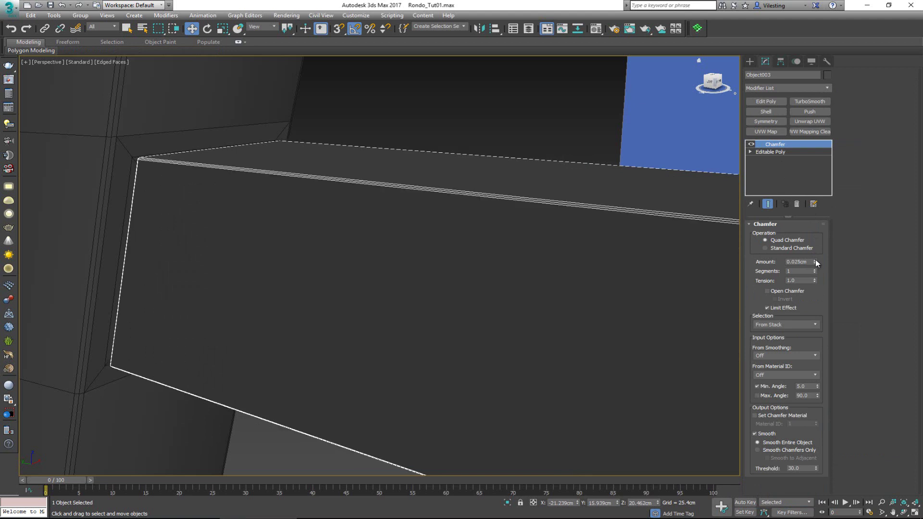
{"action": "scroll", "coordinate": [235, 155], "scroll_direction": "up", "scroll_amount": 5}
{"action": "scroll", "coordinate": [593, 103], "scroll_direction": "down", "scroll_amount": 6}
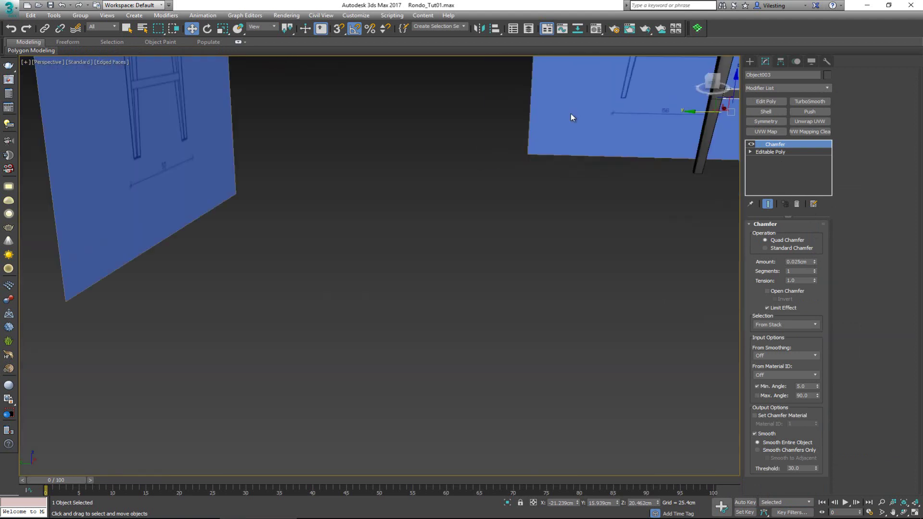
Set the tension of the crossbar's Chamfer modifier to 0.5, checking its edges in wireframe.
{"action": "scroll", "coordinate": [535, 163], "scroll_direction": "up", "scroll_amount": 3}
{"action": "scroll", "coordinate": [336, 257], "scroll_direction": "up", "scroll_amount": 5}
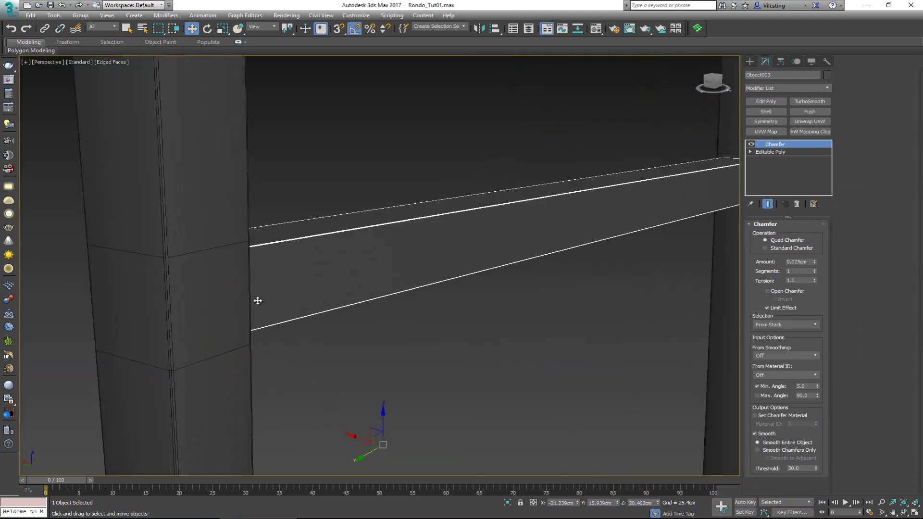
{"action": "key", "text": "F3"}
{"action": "scroll", "coordinate": [238, 254], "scroll_direction": "down", "scroll_amount": 5}
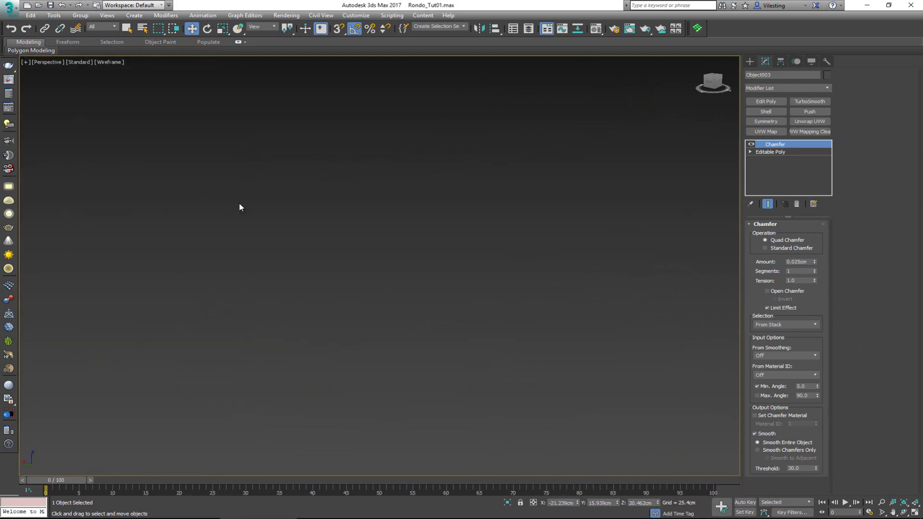
{"action": "scroll", "coordinate": [289, 217], "scroll_direction": "up", "scroll_amount": 5}
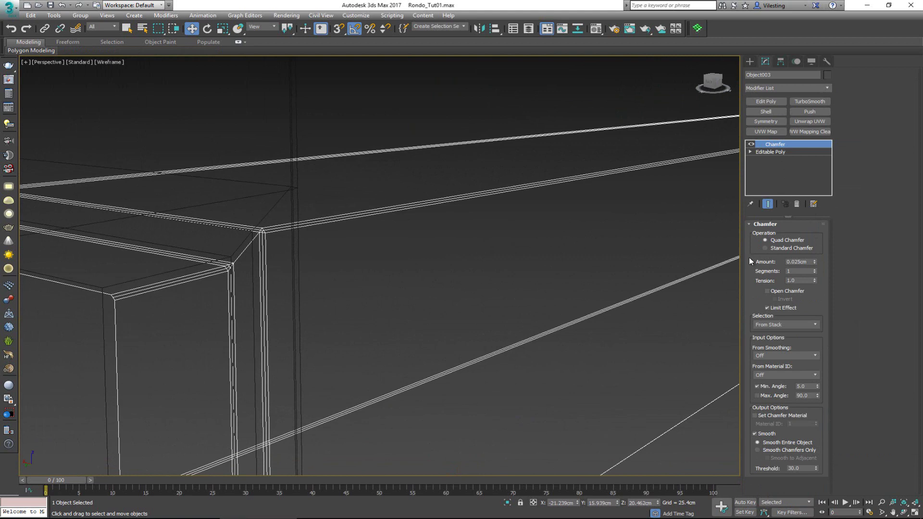
{"action": "double_click", "coordinate": [790, 280]}
{"action": "type", "text": "0.5"}
{"action": "key", "text": "Return"}
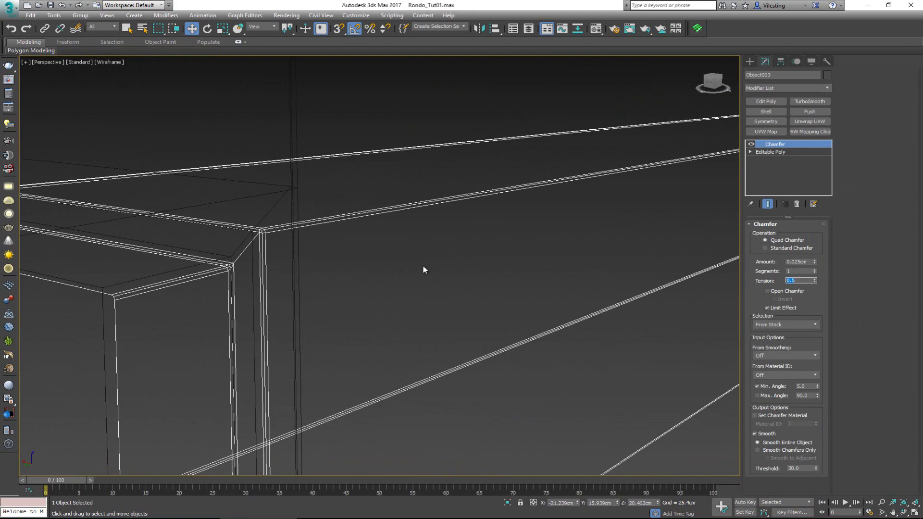
Inspect the chamfered crossbar up close, then the whole stool shaded without edges and with nothing selected.
{"action": "middle_click_drag", "start_coordinate": [280, 265], "coordinate": [306, 258]}
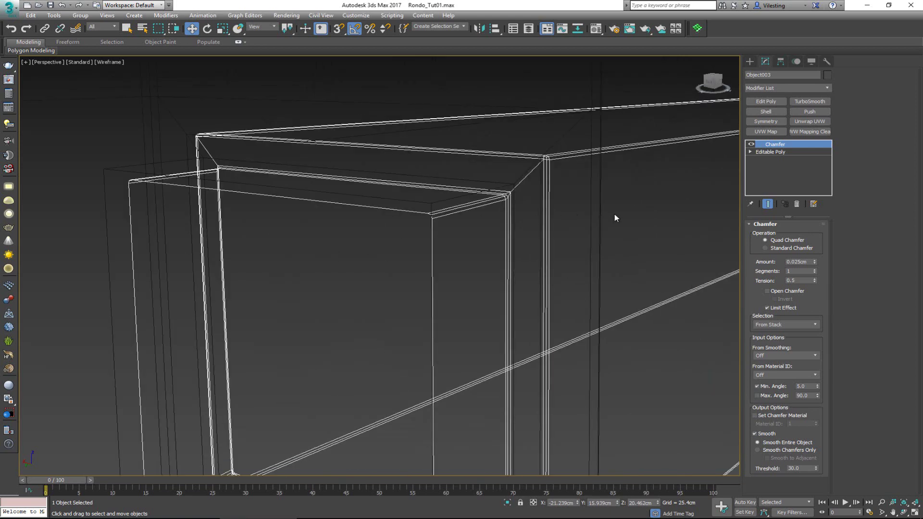
{"action": "scroll", "coordinate": [614, 217], "scroll_direction": "up", "scroll_amount": 5}
{"action": "key", "text": "F3"}
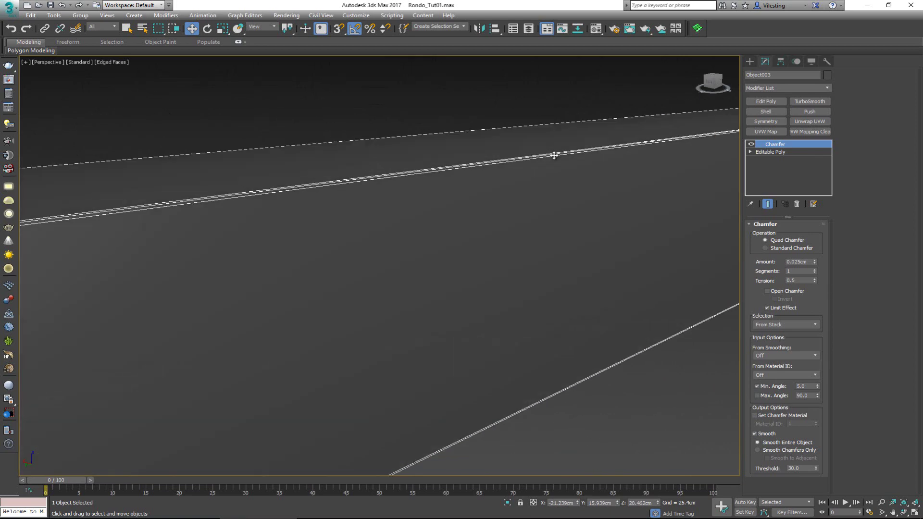
{"action": "middle_click_drag", "start_coordinate": [552, 154], "coordinate": [492, 175]}
{"action": "scroll", "coordinate": [492, 175], "scroll_direction": "down", "scroll_amount": 5}
{"action": "left_click", "coordinate": [574, 293]}
{"action": "middle_click_drag", "start_coordinate": [575, 293], "coordinate": [445, 219], "text": "alt"}
{"action": "key", "text": "F4"}
{"action": "scroll", "coordinate": [400, 188], "scroll_direction": "down", "scroll_amount": 5}
{"action": "middle_click_drag", "start_coordinate": [399, 187], "coordinate": [398, 236]}
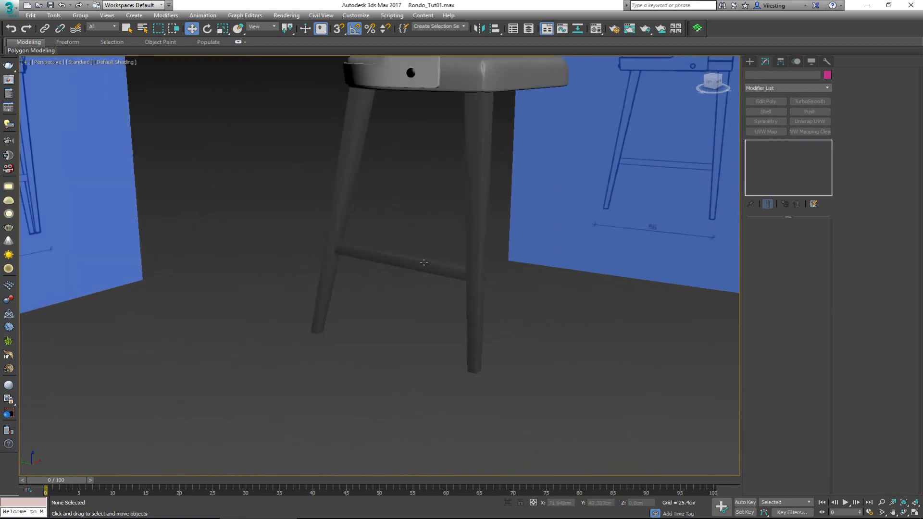
{"action": "middle_click_drag", "start_coordinate": [450, 171], "coordinate": [423, 233], "text": "alt"}
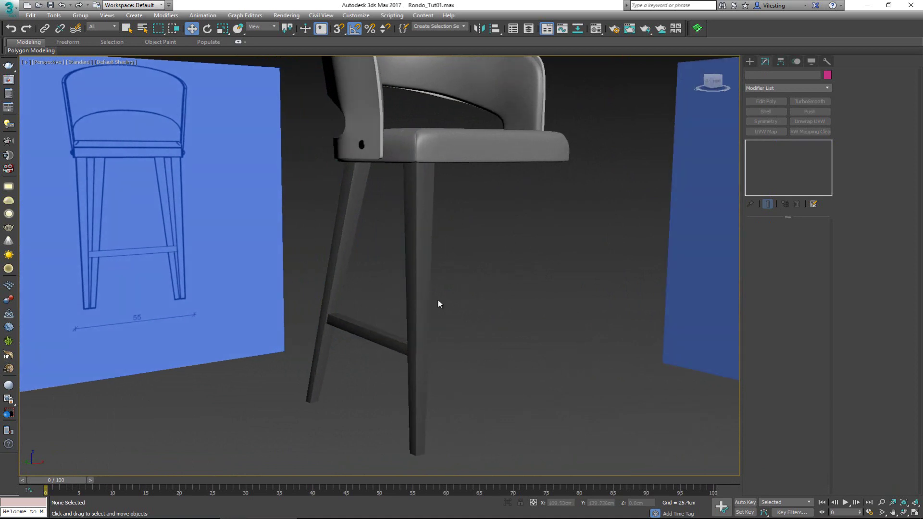
{"action": "middle_click_drag", "start_coordinate": [436, 304], "coordinate": [405, 302], "text": "alt"}
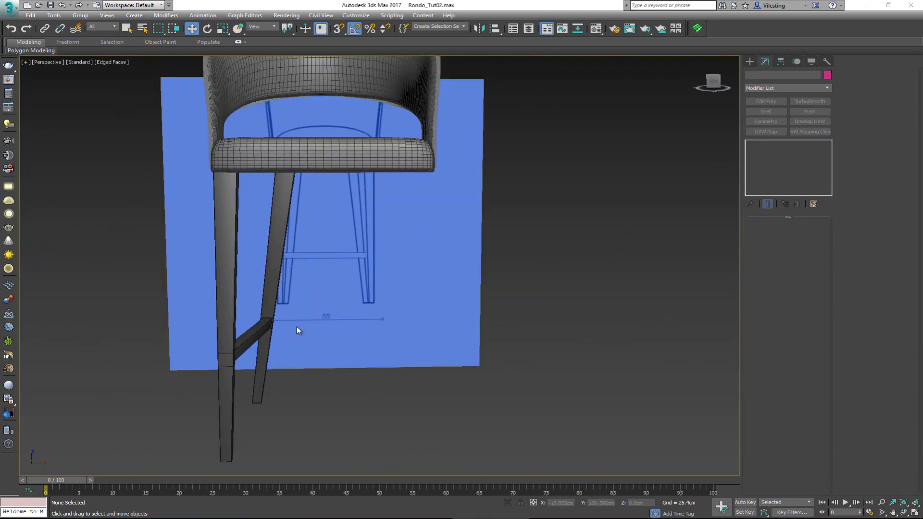
Compare the side crossbar and legs with the side and front reference drawings.
{"action": "mouse_move", "coordinate": [298, 330]}
{"action": "middle_mouse_down"}
{"action": "mouse_move", "coordinate": [348, 292]}
{"action": "mouse_move", "coordinate": [362, 292]}
{"action": "mouse_move", "coordinate": [294, 330]}
{"action": "middle_mouse_up"}
{"action": "scroll", "coordinate": [339, 298], "scroll_direction": "up", "scroll_amount": 2}
{"action": "left_click", "coordinate": [383, 294]}
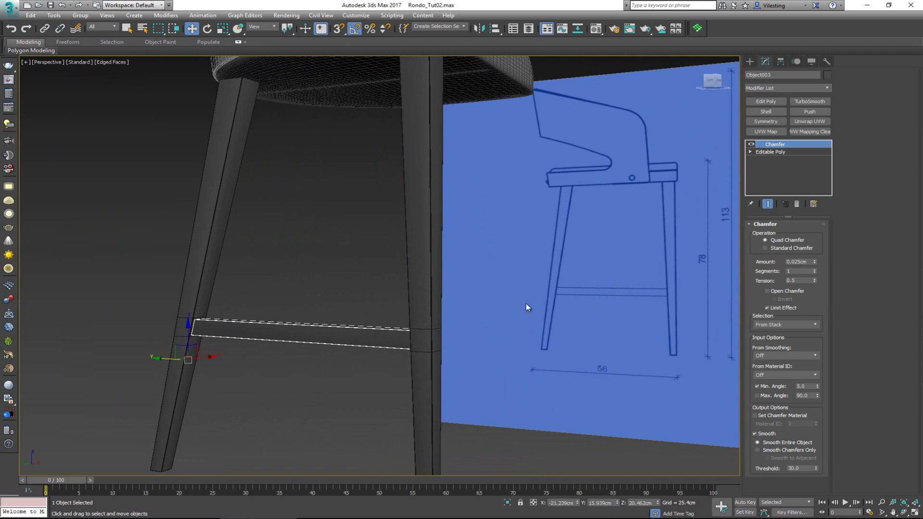
{"action": "middle_click_drag", "start_coordinate": [436, 311], "coordinate": [376, 318], "text": "alt"}
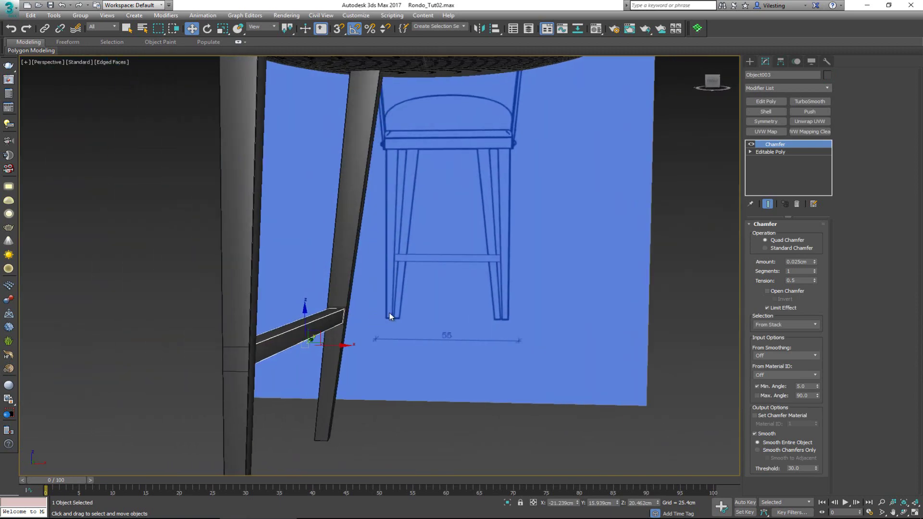
{"action": "left_click", "coordinate": [391, 315]}
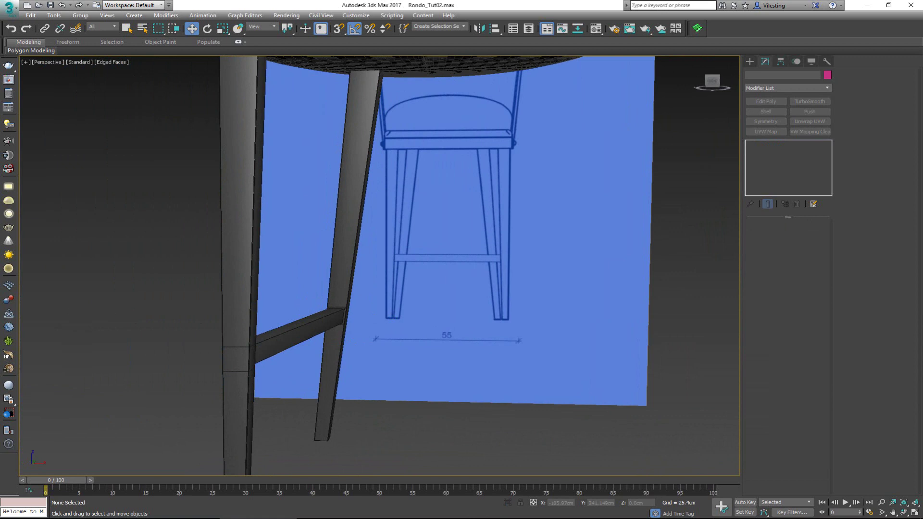
{"action": "scroll", "coordinate": [249, 354], "scroll_direction": "up", "scroll_amount": 3}
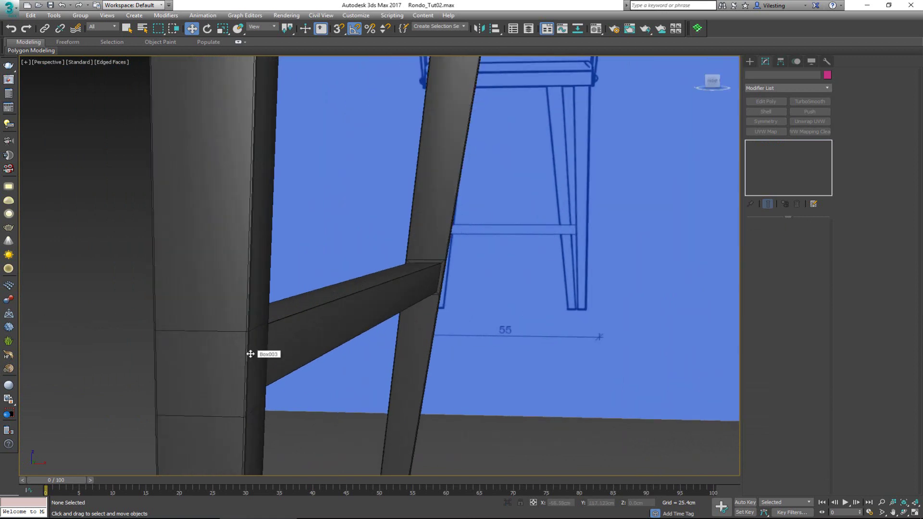
Select the legs and align only their pivot to the seat's pivot point in X, Y and Z position.
{"action": "left_click", "coordinate": [250, 353]}
{"action": "scroll", "coordinate": [445, 290], "scroll_direction": "down", "scroll_amount": 2}
{"action": "middle_click_drag", "start_coordinate": [445, 290], "coordinate": [343, 310]}
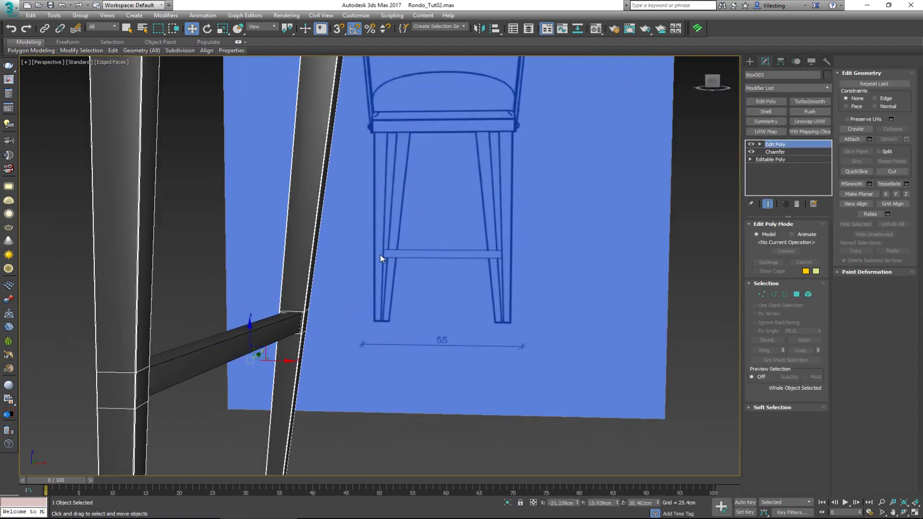
{"action": "scroll", "coordinate": [412, 272], "scroll_direction": "down", "scroll_amount": 4}
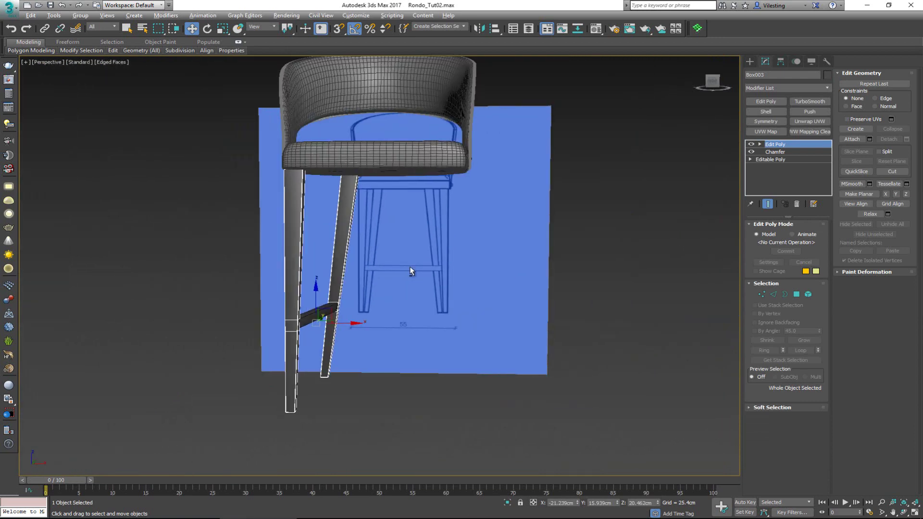
{"action": "middle_click_drag", "start_coordinate": [410, 267], "coordinate": [412, 275], "text": "alt"}
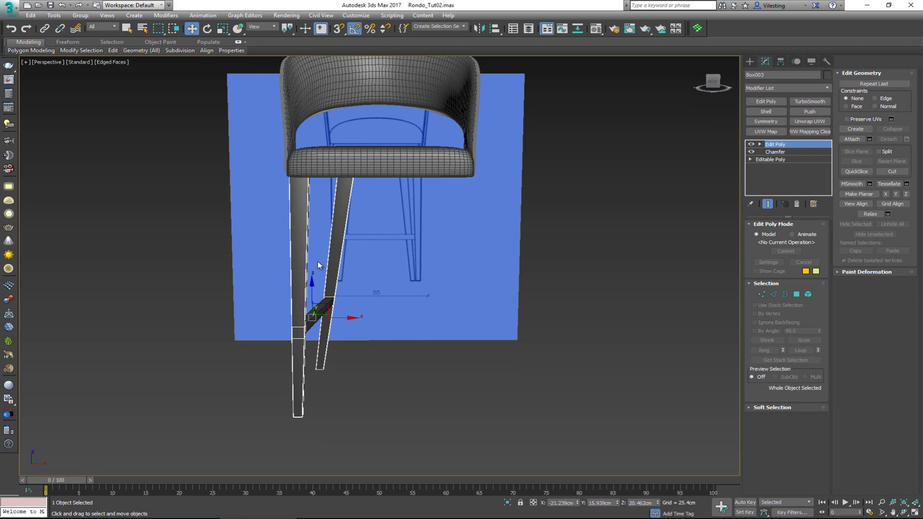
{"action": "scroll", "coordinate": [333, 256], "scroll_direction": "up", "scroll_amount": 4}
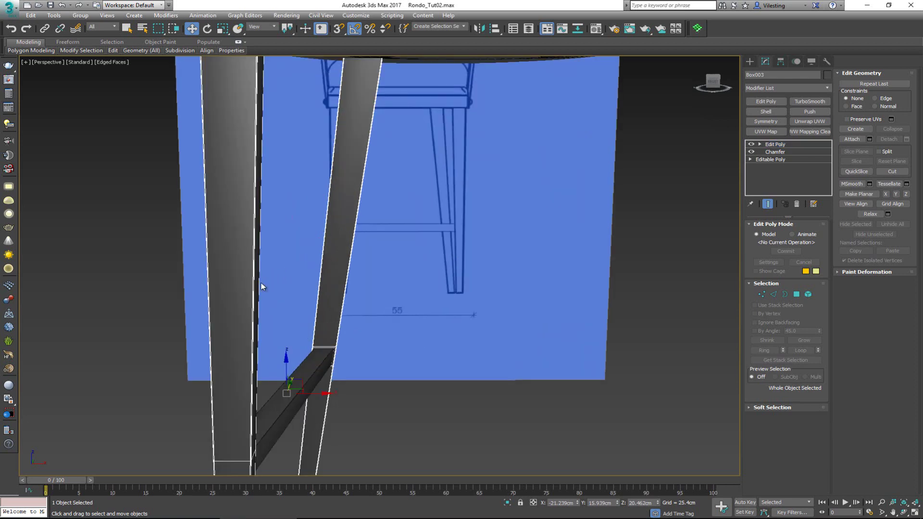
{"action": "middle_click_drag", "start_coordinate": [336, 262], "coordinate": [282, 262]}
{"action": "scroll", "coordinate": [282, 262], "scroll_direction": "down", "scroll_amount": 4}
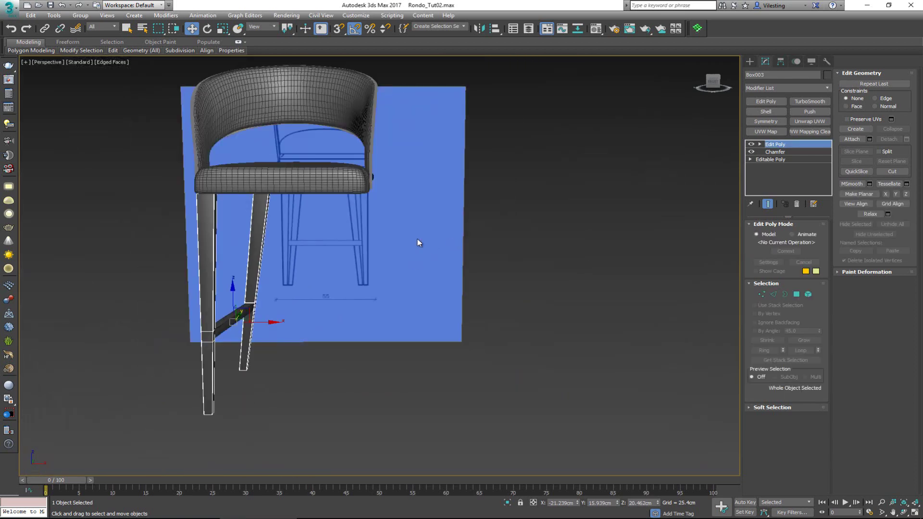
{"action": "middle_click_drag", "start_coordinate": [391, 242], "coordinate": [456, 252]}
{"action": "left_click", "coordinate": [780, 61]}
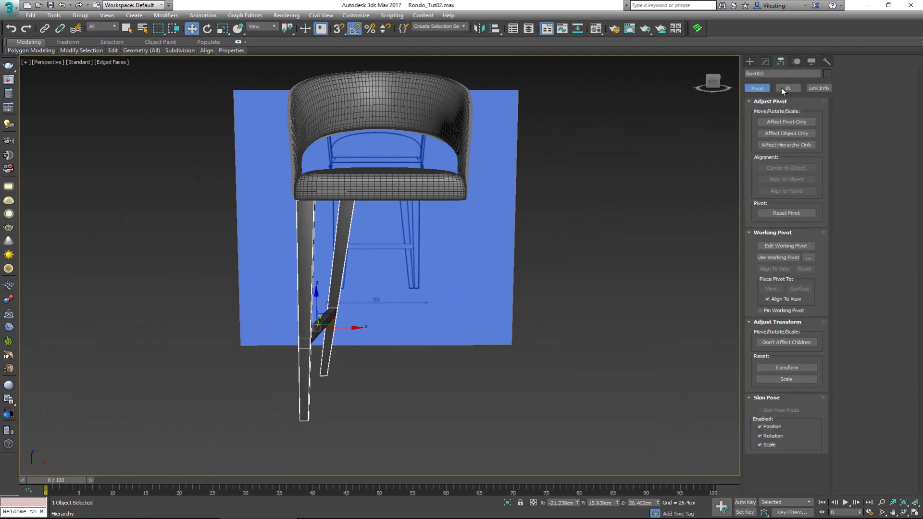
{"action": "left_click", "coordinate": [784, 121]}
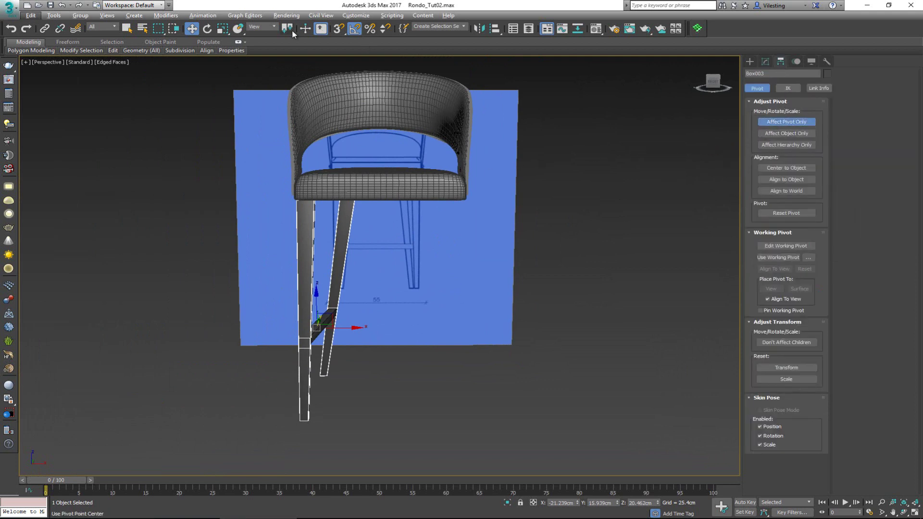
{"action": "left_click", "coordinate": [493, 30]}
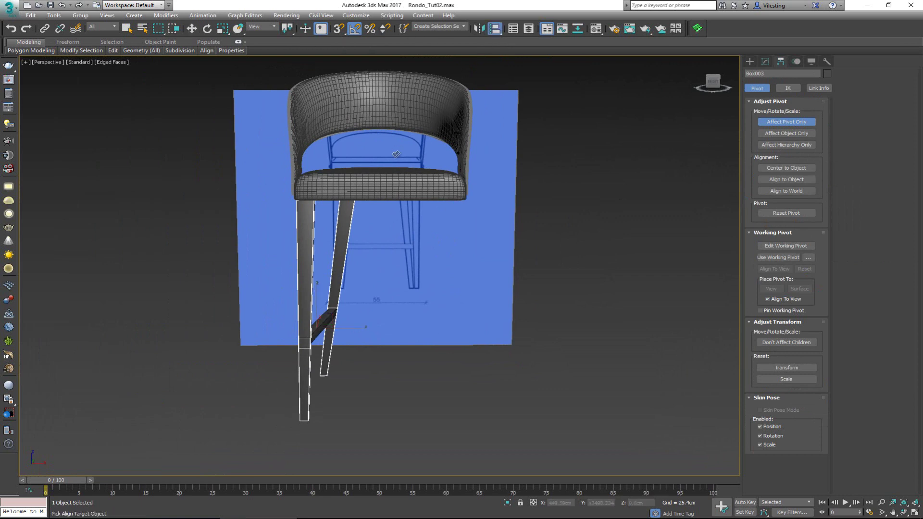
{"action": "left_click", "coordinate": [393, 185]}
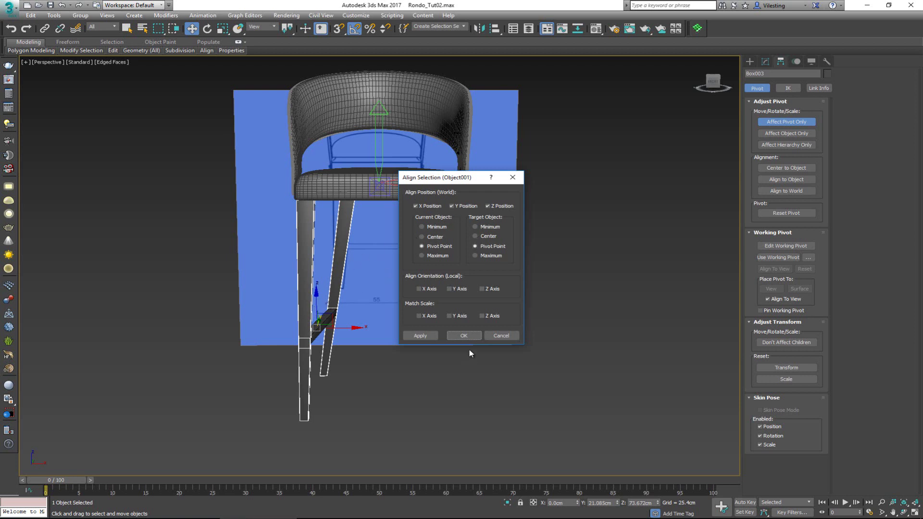
{"action": "left_click", "coordinate": [464, 336]}
{"action": "left_click", "coordinate": [764, 123]}
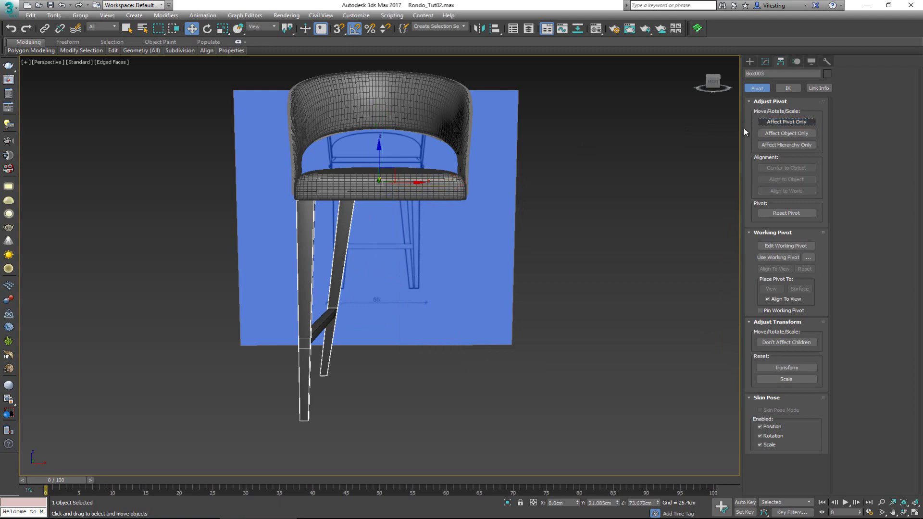
{"action": "mouse_move", "coordinate": [399, 183]}
{"action": "middle_mouse_down", "text": "alt"}
{"action": "mouse_move", "coordinate": [397, 212]}
{"action": "mouse_move", "coordinate": [400, 190]}
{"action": "middle_mouse_up", "text": "alt"}
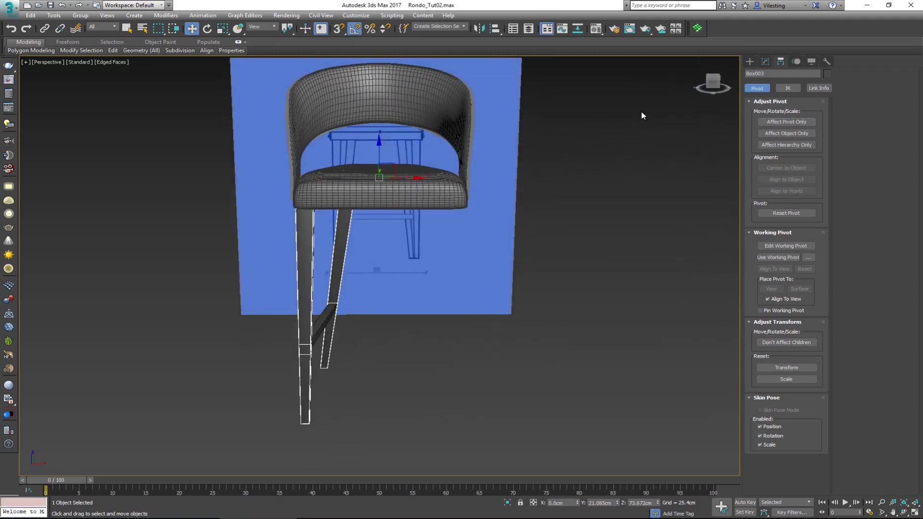
Mirror the legs to the stool's other side with a Symmetry modifier on the flipped X axis.
{"action": "left_click", "coordinate": [766, 62]}
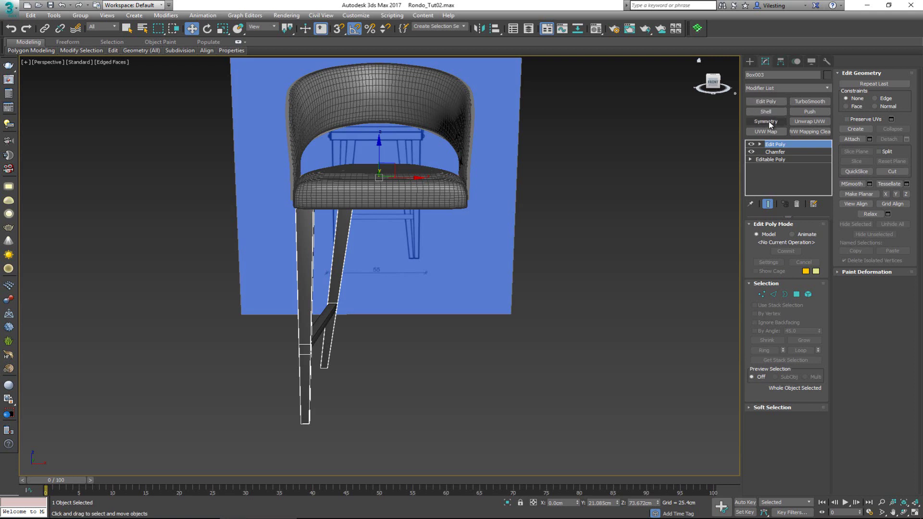
{"action": "left_click", "coordinate": [768, 121]}
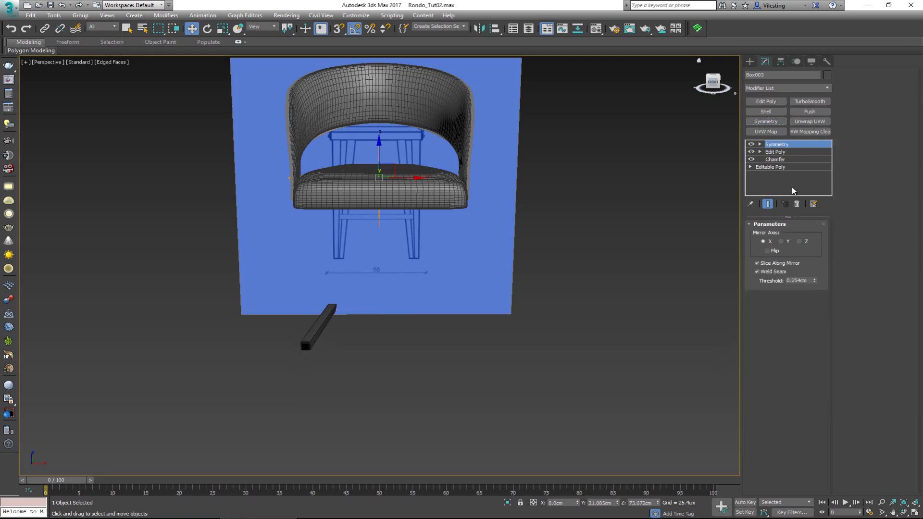
{"action": "left_click", "coordinate": [767, 251]}
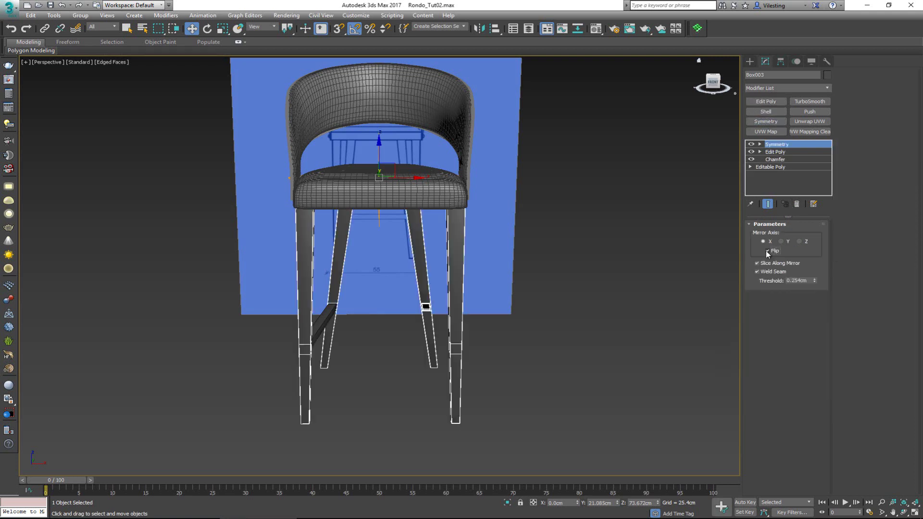
{"action": "middle_click_drag", "start_coordinate": [478, 272], "coordinate": [495, 336], "text": "alt"}
{"action": "scroll", "coordinate": [412, 338], "scroll_direction": "up", "scroll_amount": 5}
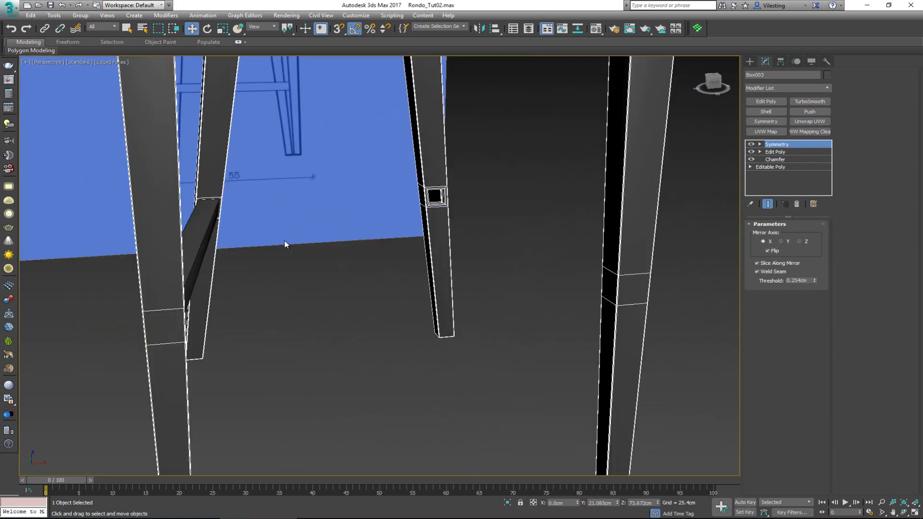
Select the side crossbar and align only its pivot to the seat's pivot point in X, Y and Z position.
{"action": "left_click", "coordinate": [216, 222]}
{"action": "middle_click_drag", "start_coordinate": [231, 221], "coordinate": [239, 286]}
{"action": "scroll", "coordinate": [239, 287], "scroll_direction": "down", "scroll_amount": 4}
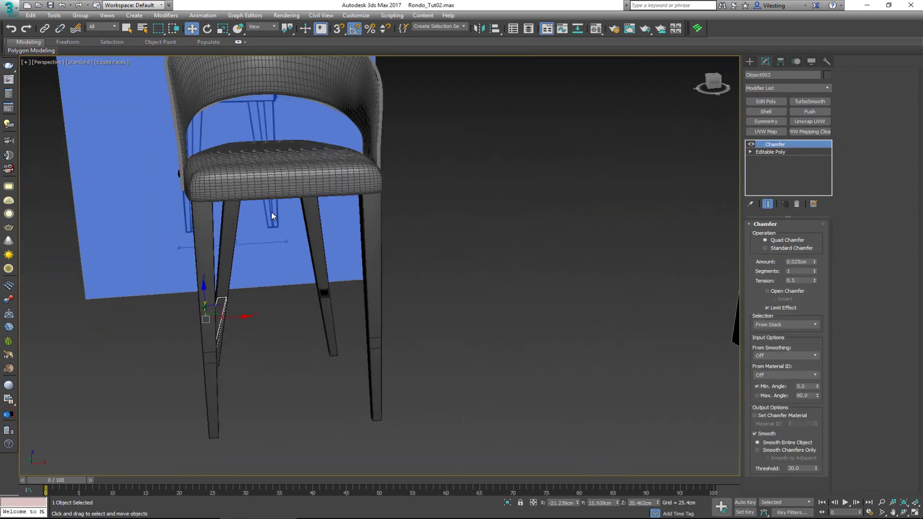
{"action": "left_click", "coordinate": [781, 61]}
{"action": "left_click", "coordinate": [789, 123]}
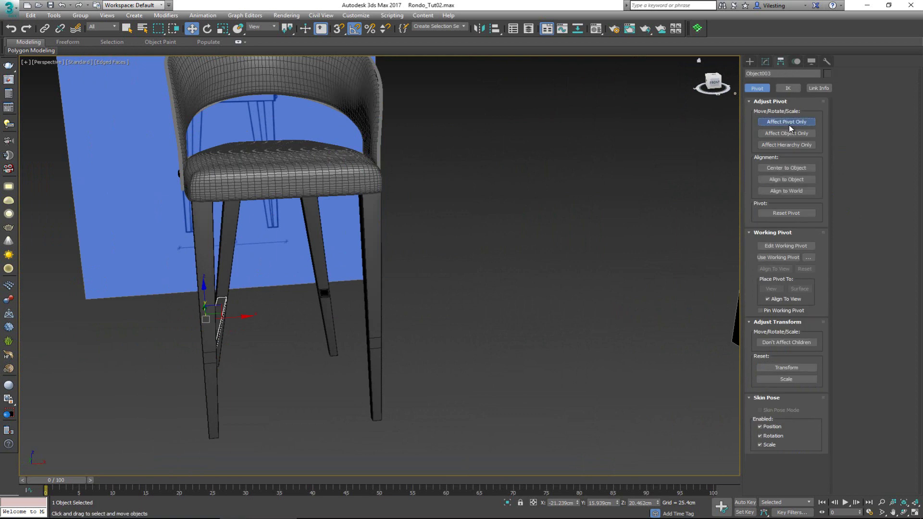
{"action": "key", "text": "alt+a"}
{"action": "left_click", "coordinate": [286, 180]}
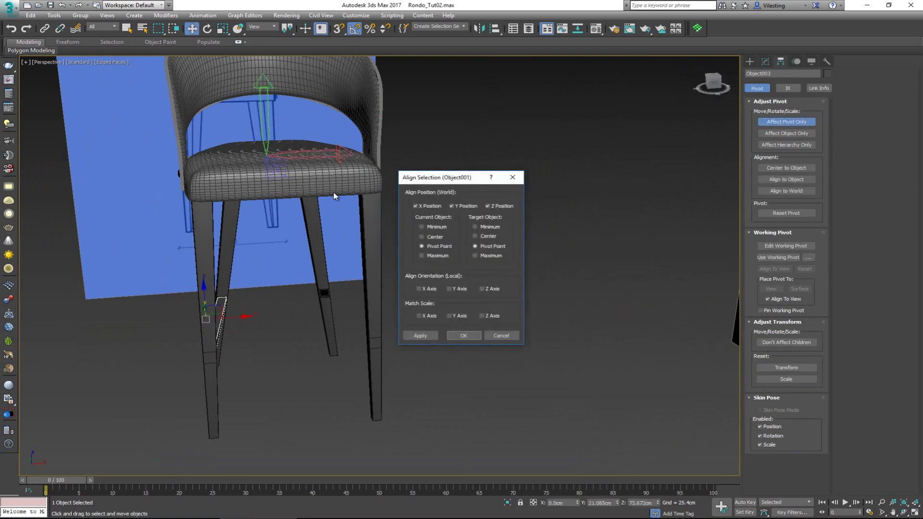
{"action": "left_click", "coordinate": [462, 336]}
{"action": "left_click", "coordinate": [775, 123]}
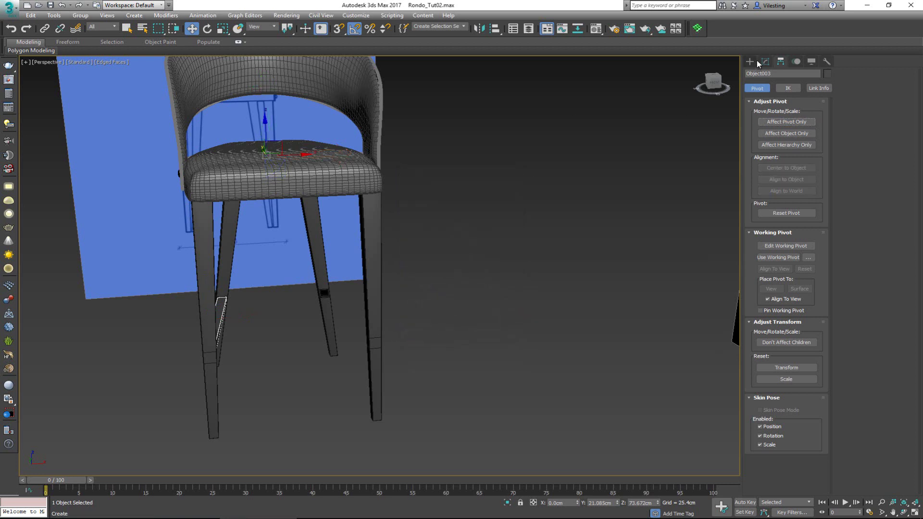
Mirror the side crossbar with a Symmetry modifier on the flipped X axis and check the stool shaded without edges.
{"action": "left_click", "coordinate": [765, 62]}
{"action": "left_click", "coordinate": [774, 123]}
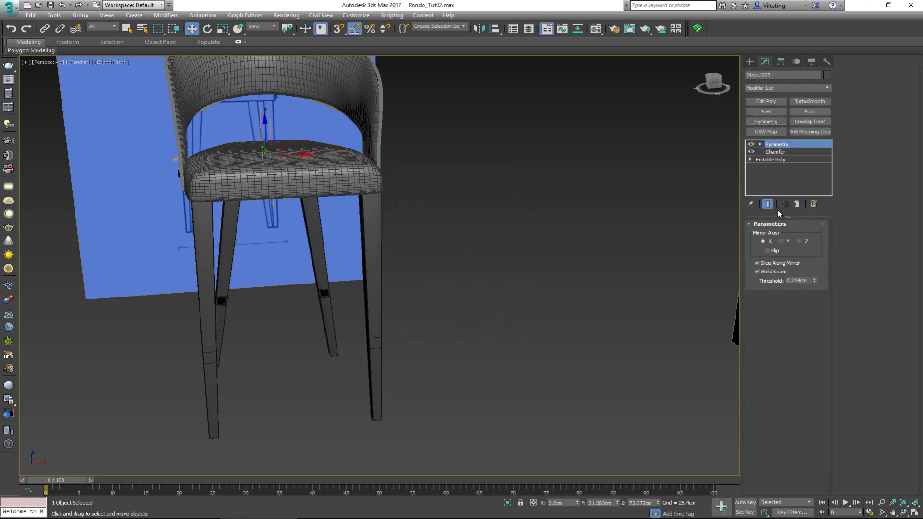
{"action": "left_click", "coordinate": [778, 251]}
{"action": "left_click", "coordinate": [527, 287]}
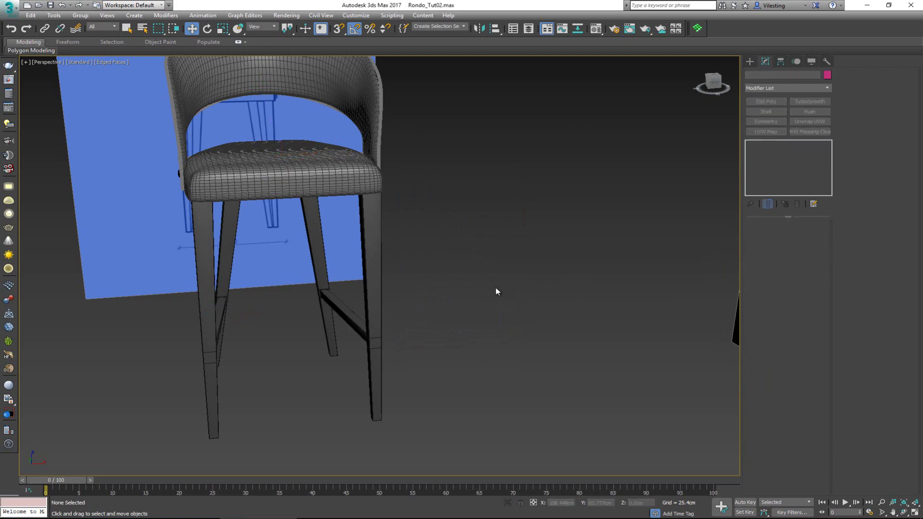
{"action": "scroll", "coordinate": [293, 289], "scroll_direction": "up", "scroll_amount": 3}
{"action": "key", "text": "F4"}
{"action": "scroll", "coordinate": [310, 284], "scroll_direction": "down", "scroll_amount": 3}
{"action": "middle_click_drag", "start_coordinate": [310, 284], "coordinate": [340, 262], "text": "alt"}
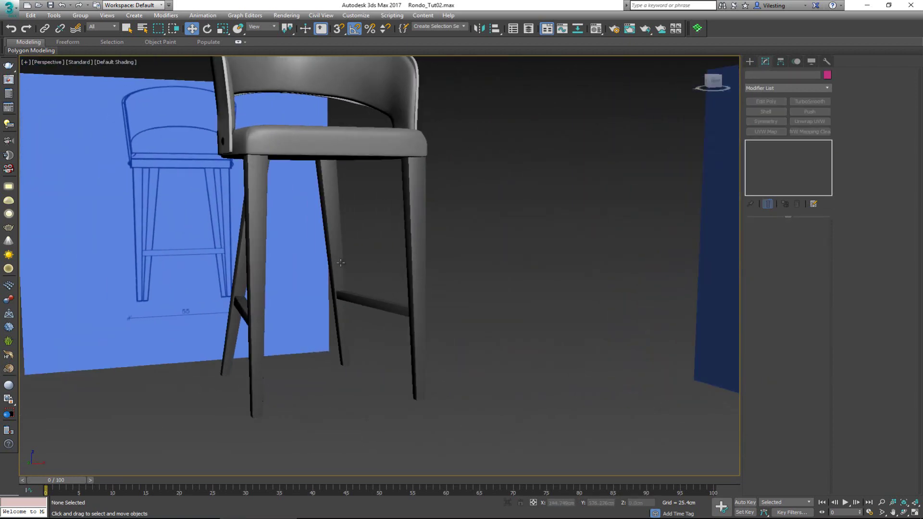
Select the legs with edged faces shown and add an Edit Poly modifier above their Symmetry.
{"action": "left_click", "coordinate": [339, 262]}
{"action": "key", "text": "F4"}
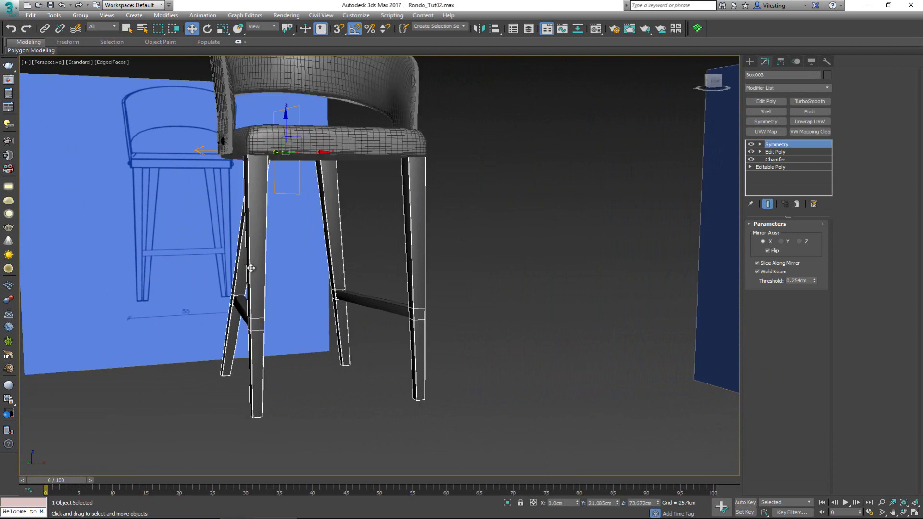
{"action": "scroll", "coordinate": [259, 270], "scroll_direction": "up", "scroll_amount": 2}
{"action": "scroll", "coordinate": [263, 274], "scroll_direction": "up", "scroll_amount": 1}
{"action": "scroll", "coordinate": [355, 285], "scroll_direction": "up", "scroll_amount": 2}
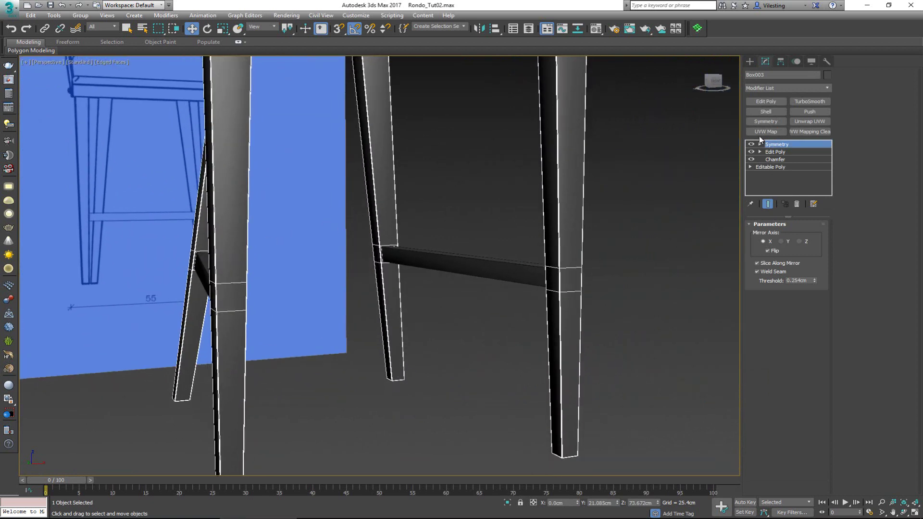
{"action": "left_click", "coordinate": [761, 102]}
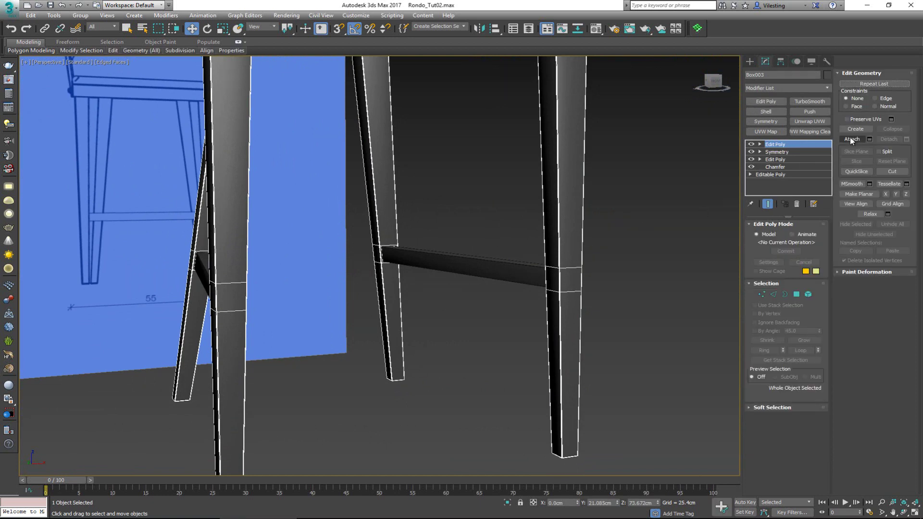
{"action": "left_click", "coordinate": [807, 293]}
{"action": "left_click_drag", "start_coordinate": [354, 262], "coordinate": [547, 368]}
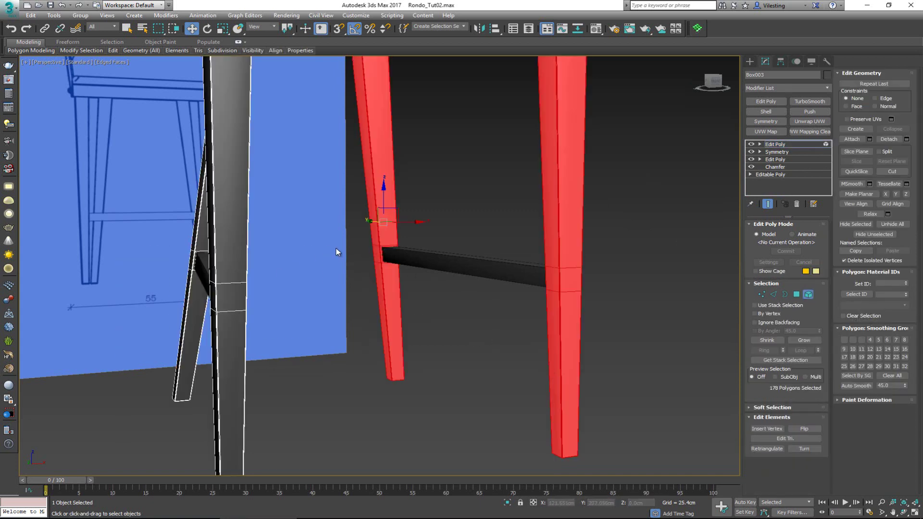
{"action": "left_click", "coordinate": [327, 247]}
{"action": "left_click", "coordinate": [810, 295]}
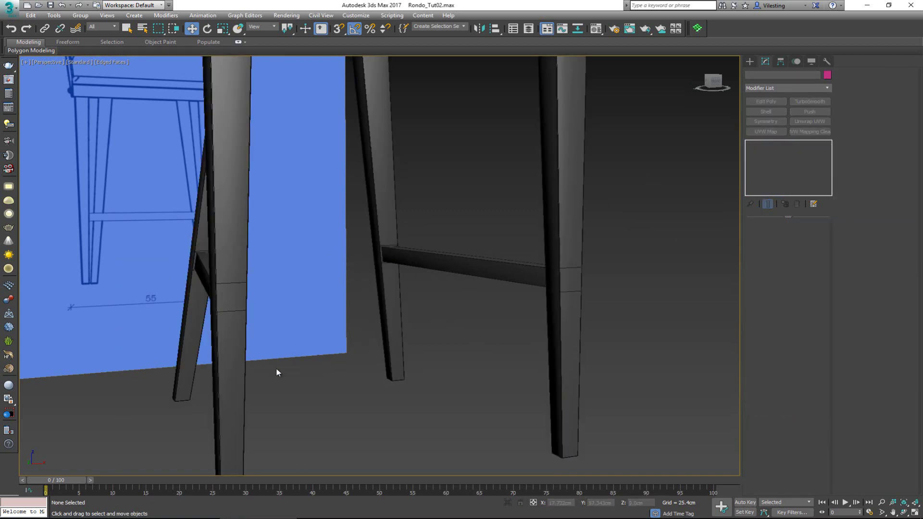
{"action": "scroll", "coordinate": [290, 294], "scroll_direction": "up", "scroll_amount": 2}
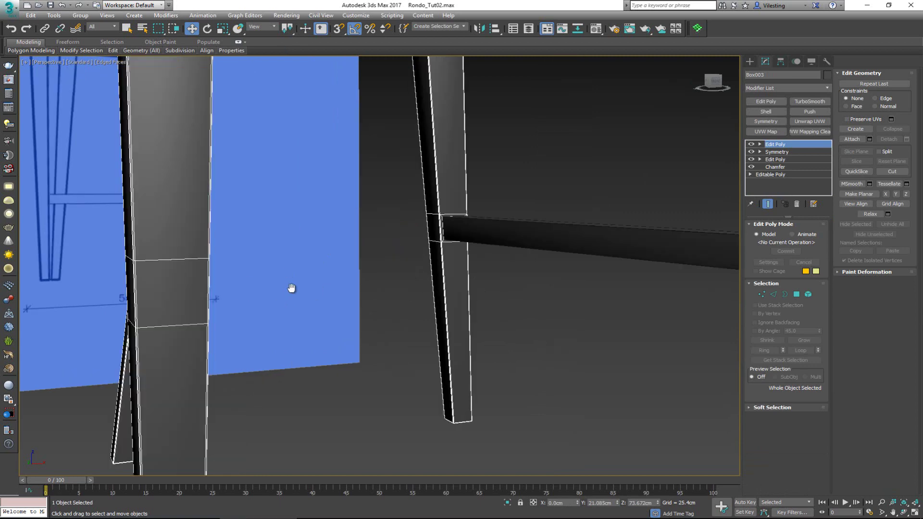
{"action": "scroll", "coordinate": [300, 278], "scroll_direction": "down", "scroll_amount": 10}
{"action": "left_click_drag", "start_coordinate": [331, 193], "coordinate": [343, 200]}
{"action": "right_click", "coordinate": [342, 200]}
{"action": "scroll", "coordinate": [333, 323], "scroll_direction": "up", "scroll_amount": 4}
Select the front legs' two facing inner polygons at crossbar height and inset them by 0.3 cm.
{"action": "key", "text": "4"}
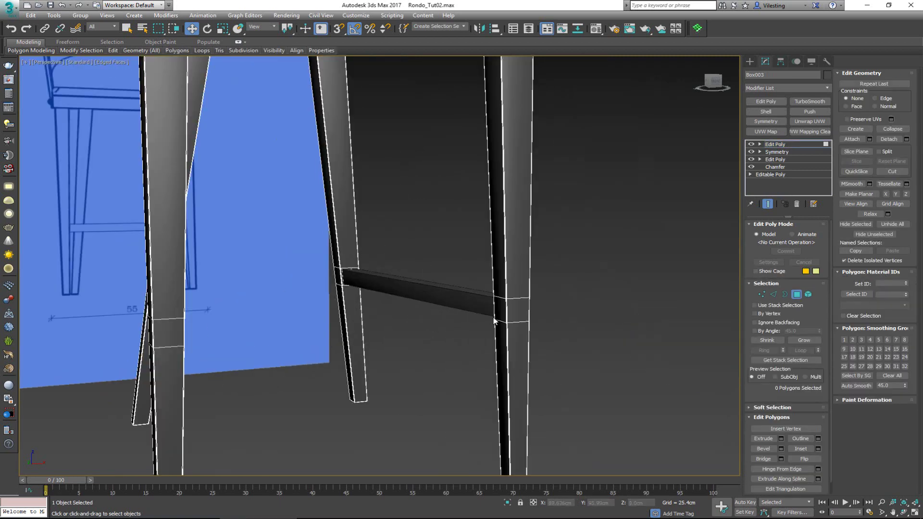
{"action": "left_click", "coordinate": [500, 309]}
{"action": "middle_click_drag", "start_coordinate": [419, 312], "coordinate": [267, 291], "text": "alt"}
{"action": "left_click", "coordinate": [265, 286], "text": "ctrl"}
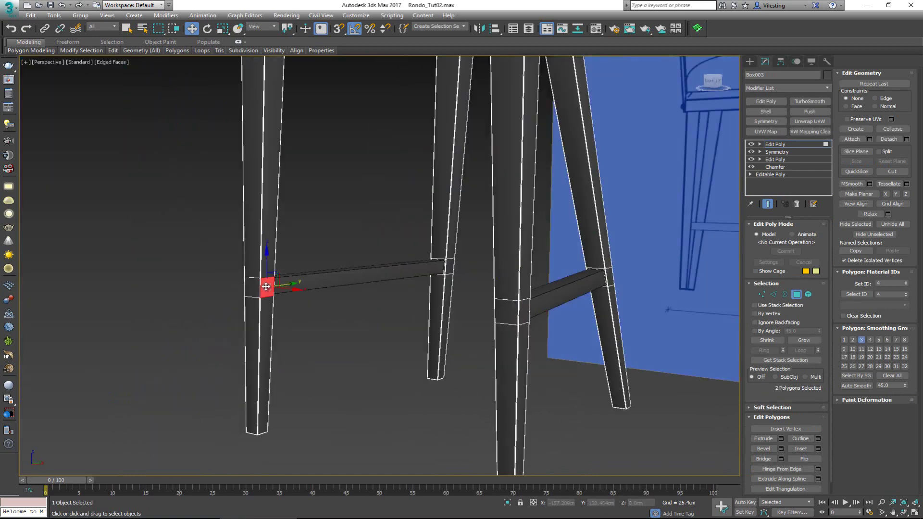
{"action": "scroll", "coordinate": [275, 296], "scroll_direction": "up", "scroll_amount": 5}
{"action": "scroll", "coordinate": [274, 298], "scroll_direction": "down", "scroll_amount": 5}
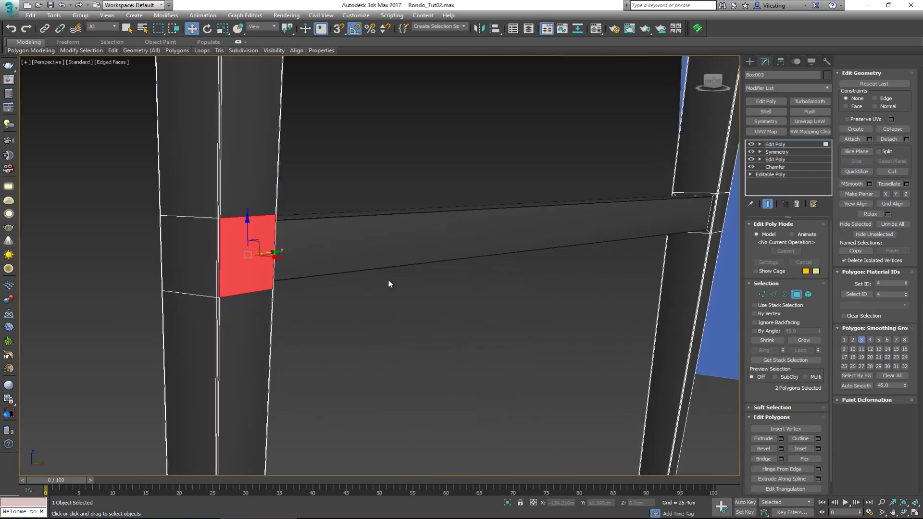
{"action": "left_click", "coordinate": [817, 448]}
{"action": "left_click_drag", "start_coordinate": [386, 283], "coordinate": [389, 282]}
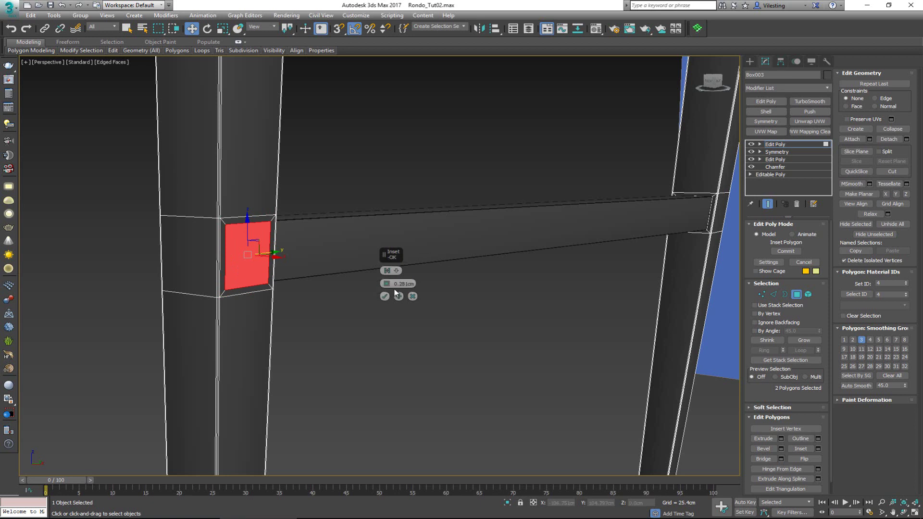
{"action": "type", "text": "3"}
{"action": "key", "text": "Return"}
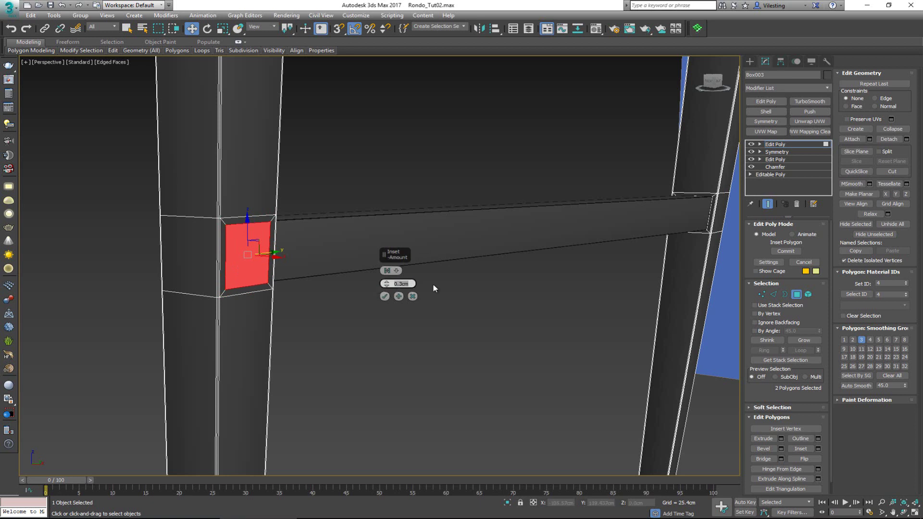
{"action": "left_click", "coordinate": [384, 297]}
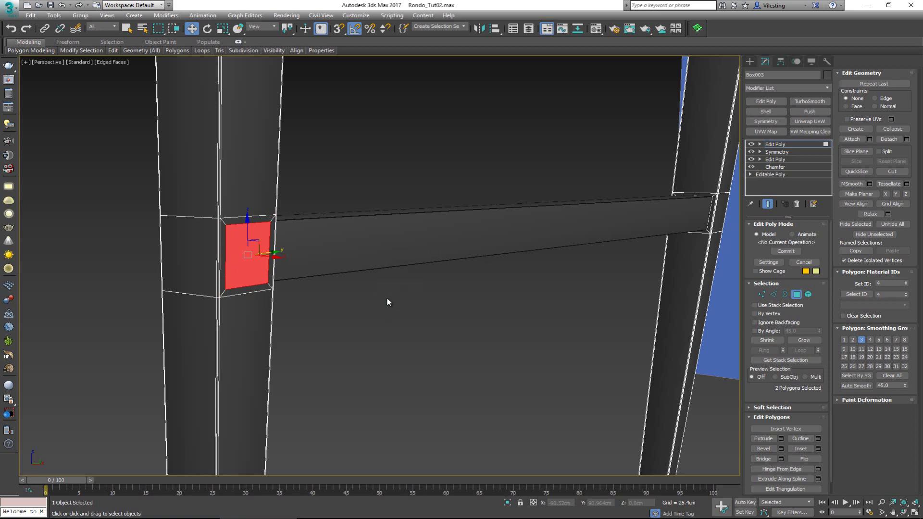
Bridge the two inset polygons into a front crossbar and detach it from the legs as a separate object.
{"action": "left_click", "coordinate": [767, 458]}
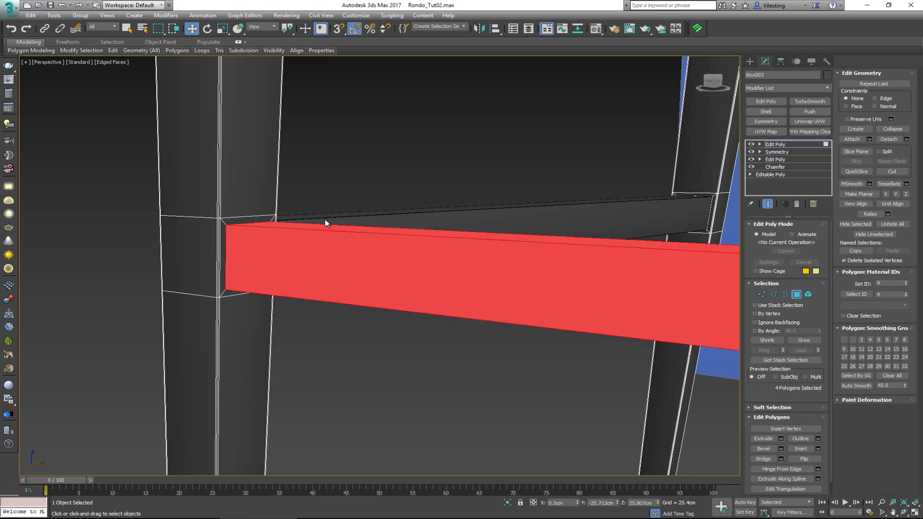
{"action": "middle_click_drag", "start_coordinate": [326, 220], "coordinate": [353, 222], "text": "alt"}
{"action": "left_click", "coordinate": [906, 139]}
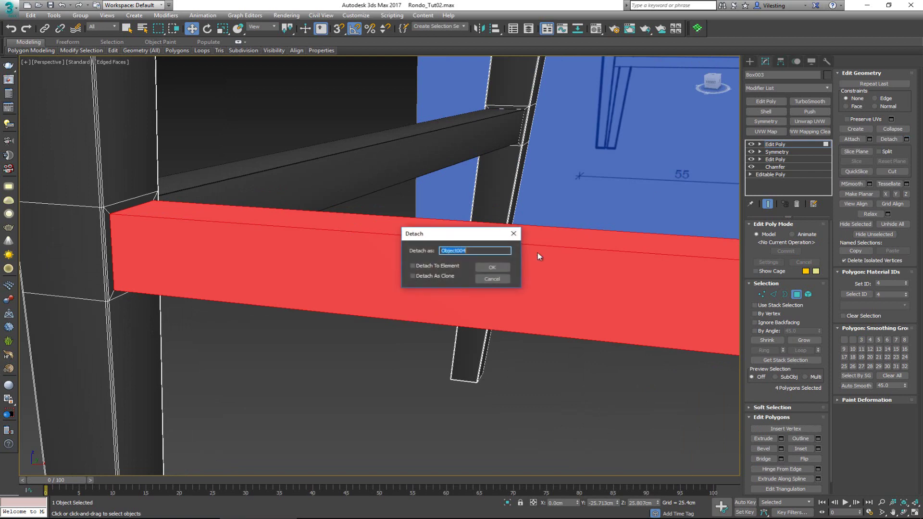
{"action": "left_click", "coordinate": [493, 270]}
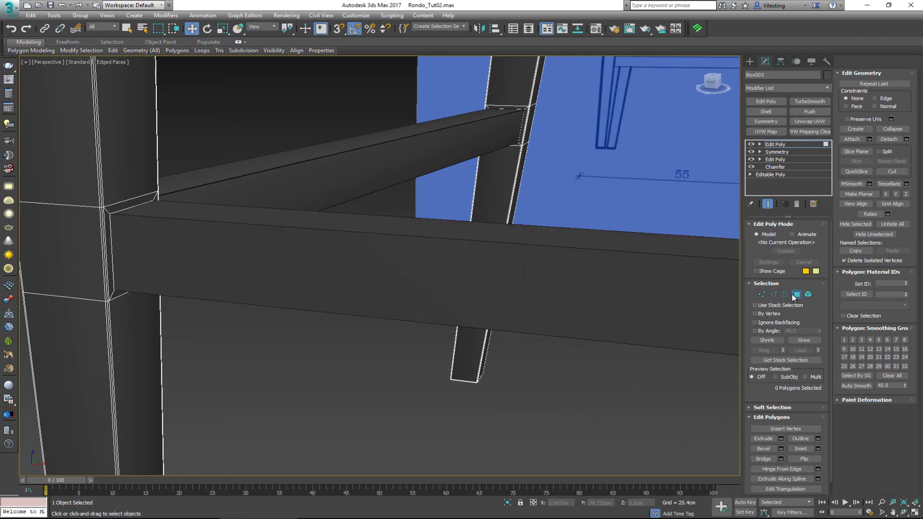
{"action": "left_click", "coordinate": [795, 295]}
Inspect the crossbars and their leg joints shaded with and without edges, selecting the front crossbar and the legs.
{"action": "scroll", "coordinate": [229, 192], "scroll_direction": "down", "scroll_amount": 4}
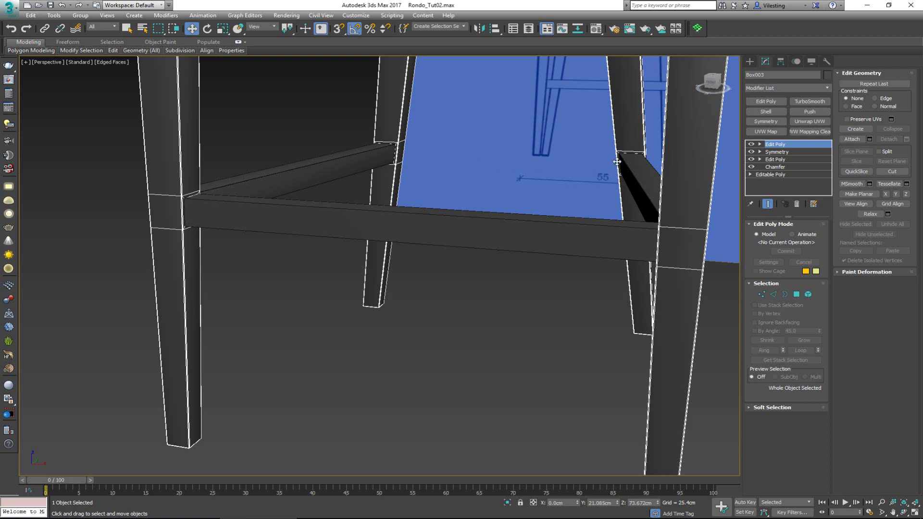
{"action": "middle_click_drag", "start_coordinate": [465, 171], "coordinate": [433, 194]}
{"action": "scroll", "coordinate": [454, 217], "scroll_direction": "down", "scroll_amount": 3}
{"action": "scroll", "coordinate": [455, 217], "scroll_direction": "up", "scroll_amount": 3}
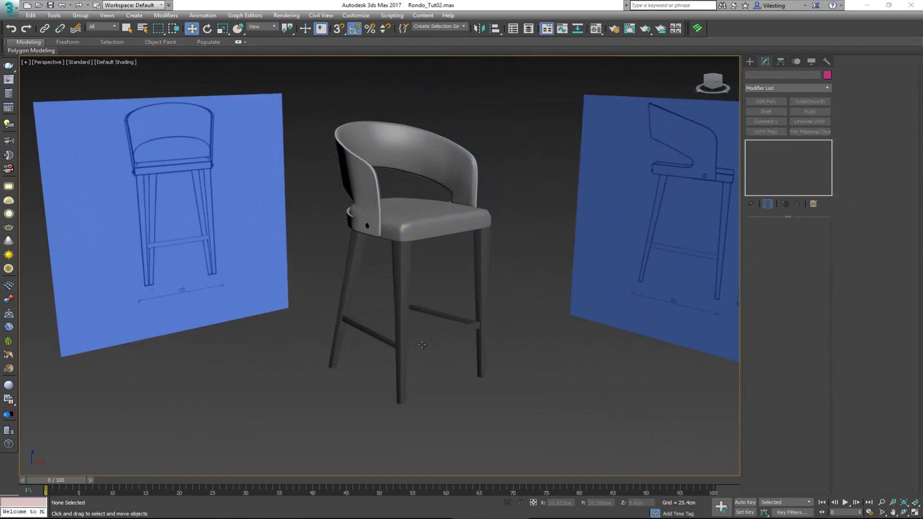
{"action": "scroll", "coordinate": [422, 345], "scroll_direction": "up", "scroll_amount": 3}
{"action": "scroll", "coordinate": [422, 345], "scroll_direction": "up", "scroll_amount": 2}
{"action": "middle_click_drag", "start_coordinate": [433, 346], "coordinate": [368, 342], "text": "alt"}
{"action": "left_click", "coordinate": [399, 342]}
{"action": "key", "text": "F4"}
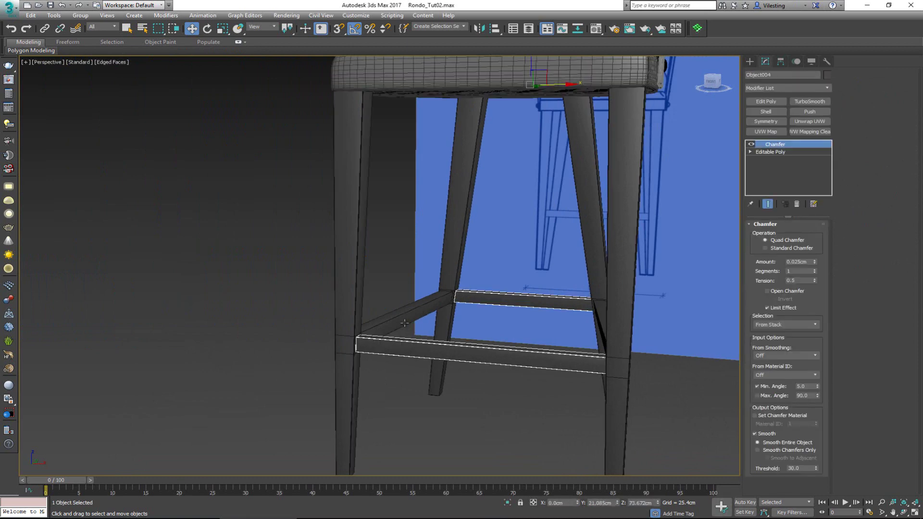
{"action": "left_click", "coordinate": [399, 321]}
{"action": "left_click", "coordinate": [447, 238]}
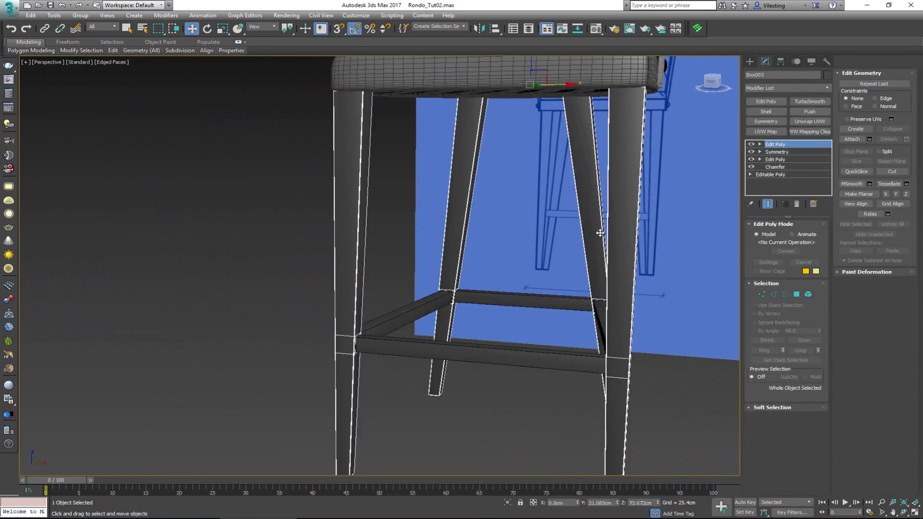
{"action": "middle_click_drag", "start_coordinate": [453, 237], "coordinate": [506, 288], "text": "alt"}
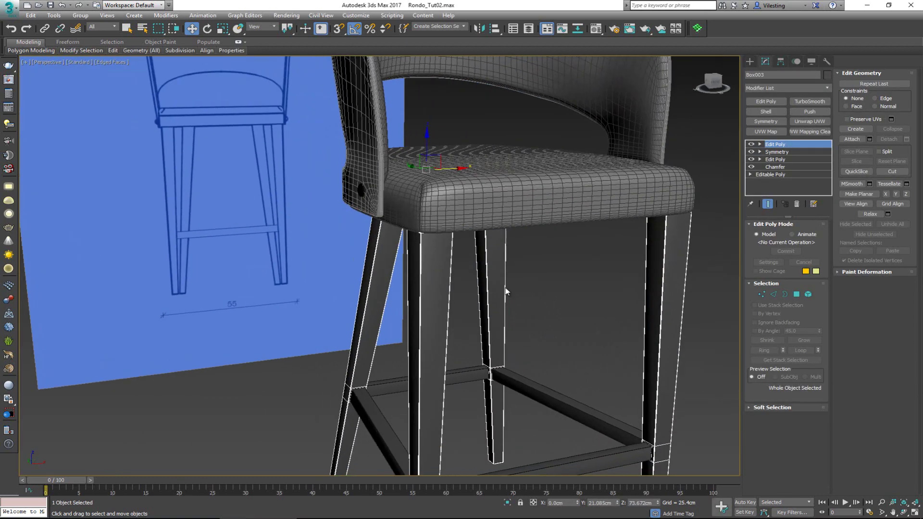
Deselect everything and review the whole stool beside its front and side reference drawings.
{"action": "left_click", "coordinate": [582, 291]}
{"action": "scroll", "coordinate": [423, 245], "scroll_direction": "down", "scroll_amount": 5}
{"action": "middle_click_drag", "start_coordinate": [457, 252], "coordinate": [403, 284]}
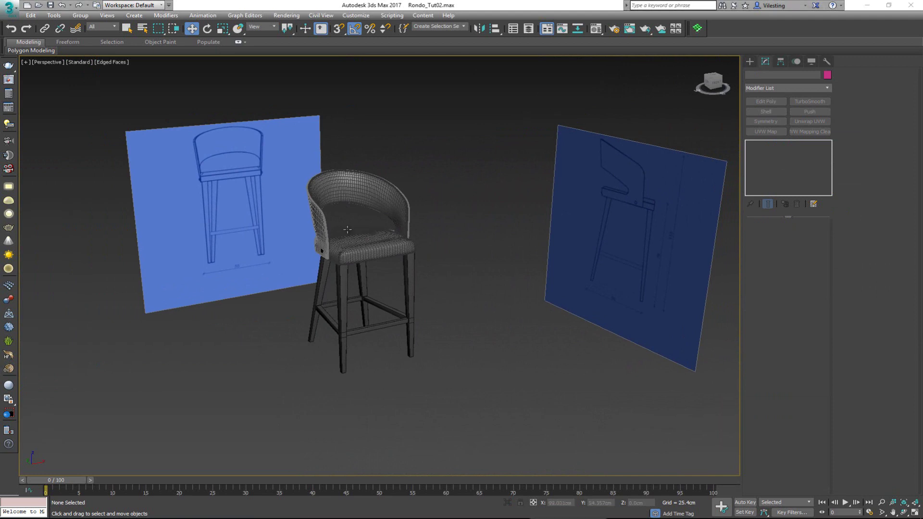
{"action": "scroll", "coordinate": [351, 234], "scroll_direction": "up", "scroll_amount": 5}
{"action": "scroll", "coordinate": [356, 235], "scroll_direction": "down", "scroll_amount": 4}
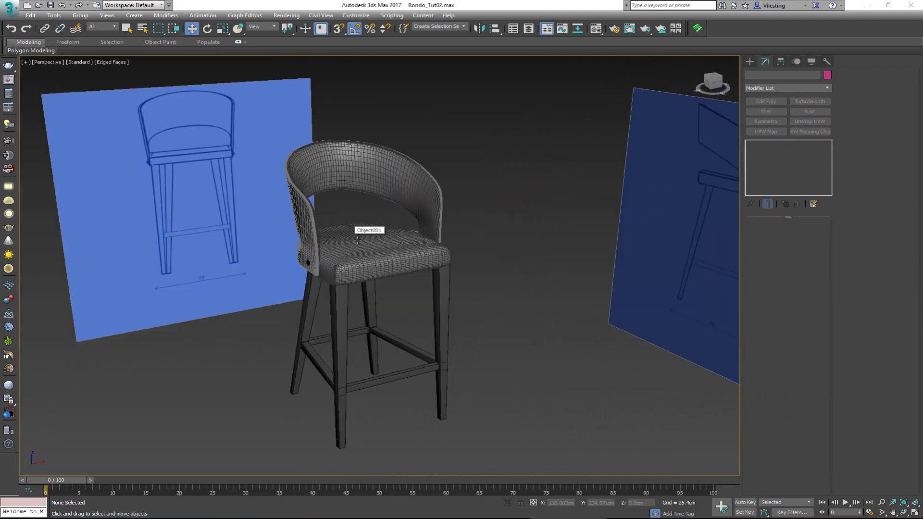
{"action": "scroll", "coordinate": [374, 270], "scroll_direction": "up", "scroll_amount": 2}
{"action": "middle_click_drag", "start_coordinate": [373, 270], "coordinate": [378, 269], "text": "alt"}
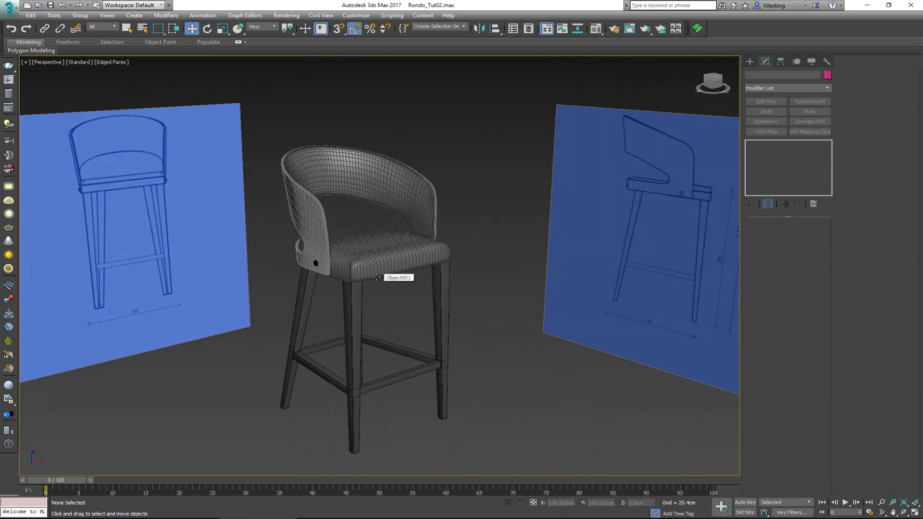